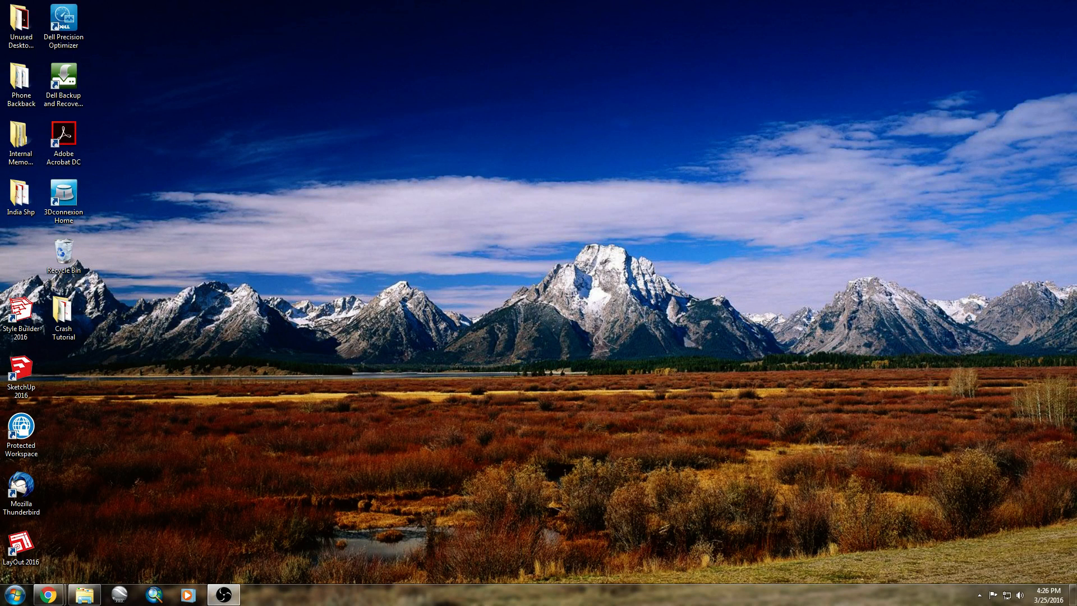
Step: Review the traffic crashes and crash pattern analysis requirements in CE453_CourseProject_Spring2016.pdf from the Crash Tutorial folder
left_click(84, 594)
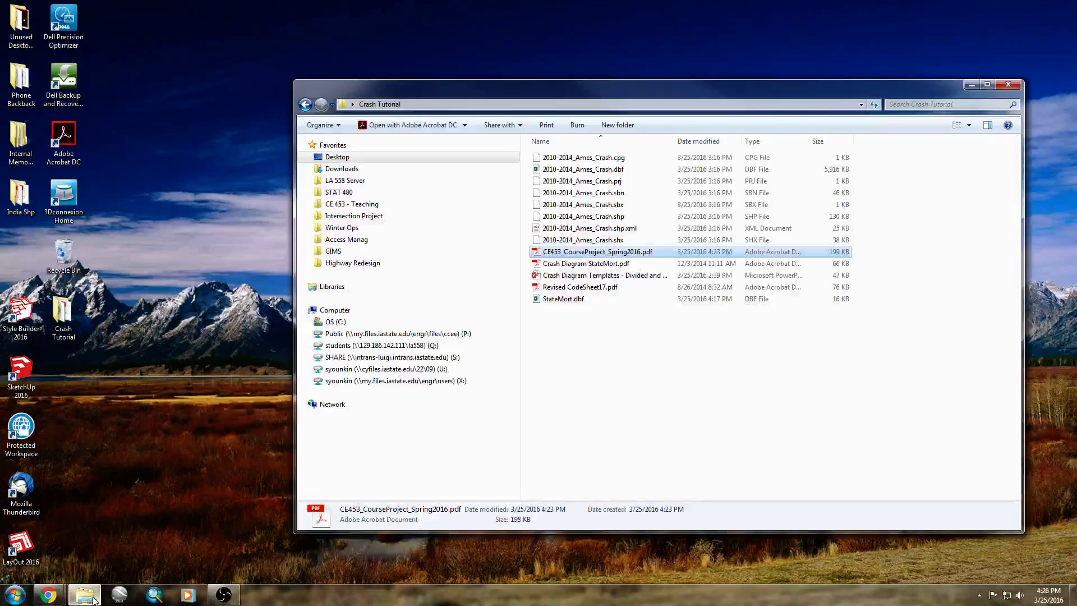
double_click(612, 257)
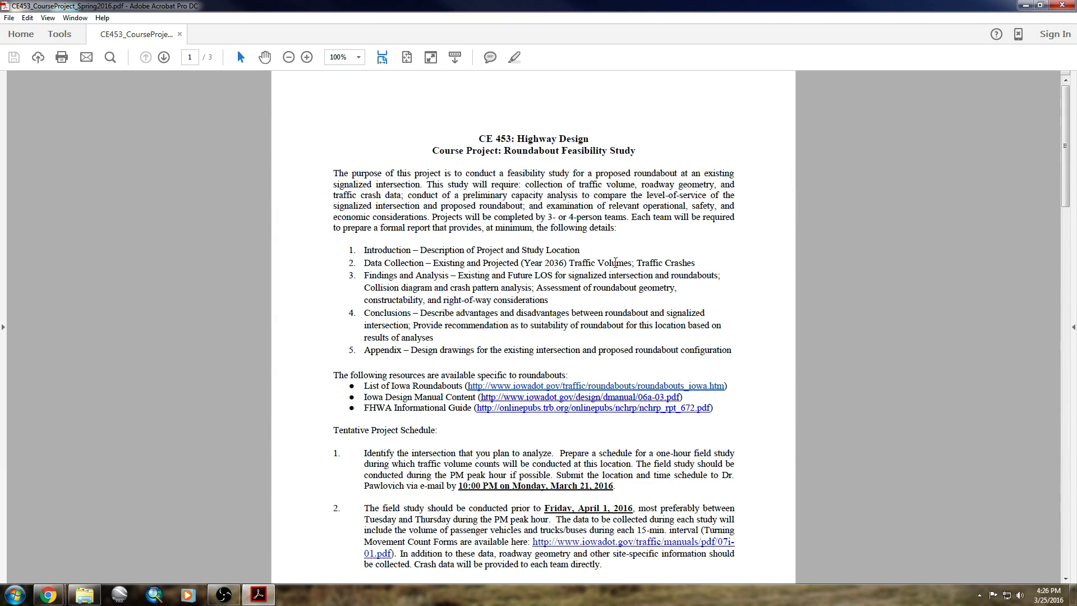
left_click_drag(637, 262, 704, 261)
left_click_drag(363, 289, 522, 287)
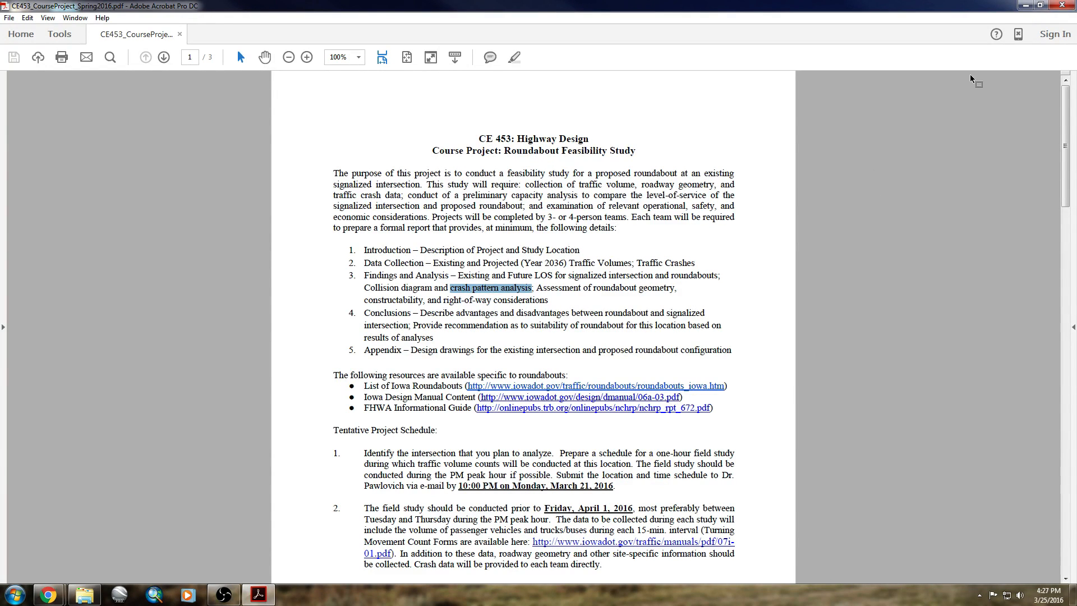
left_click(1061, 7)
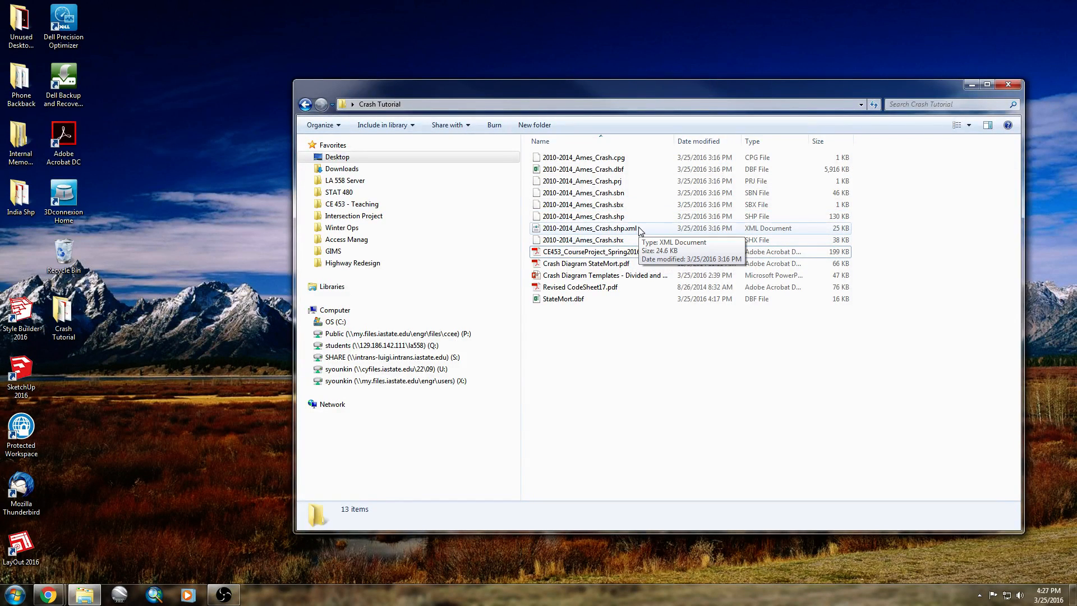
Step: Launch ArcMap 10.3.1 with a blank untitled map, dismissing the Getting Started dialog
key("super")
type("arc")
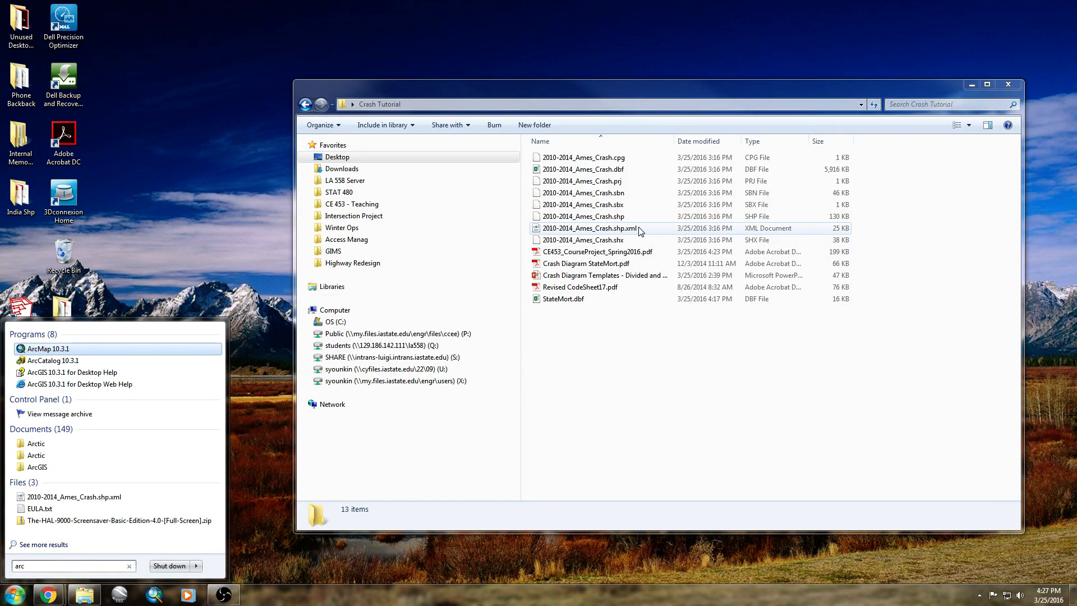
key("Return")
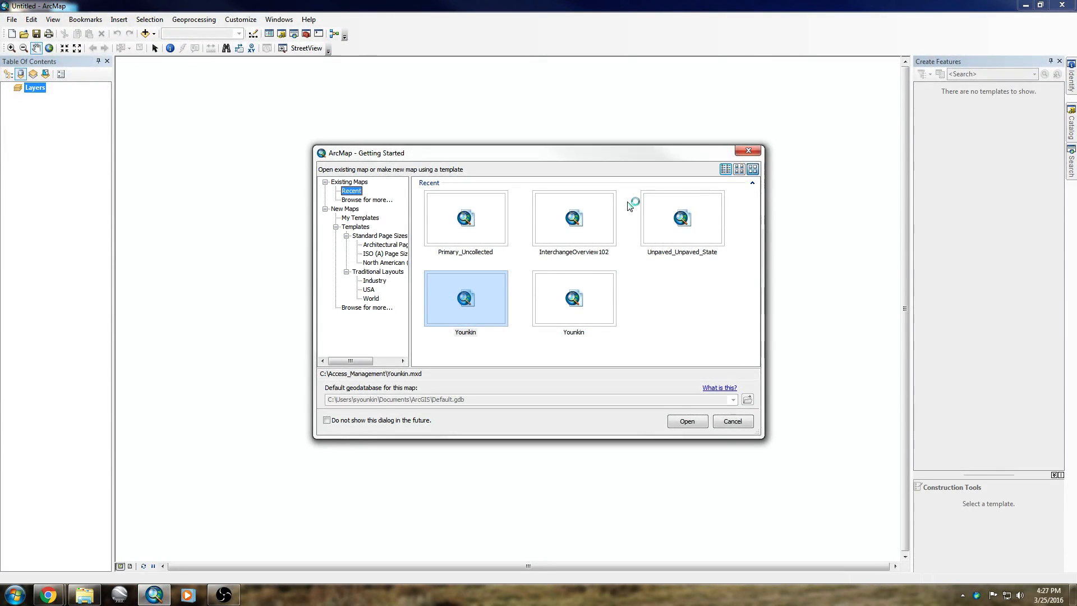
left_click(731, 422)
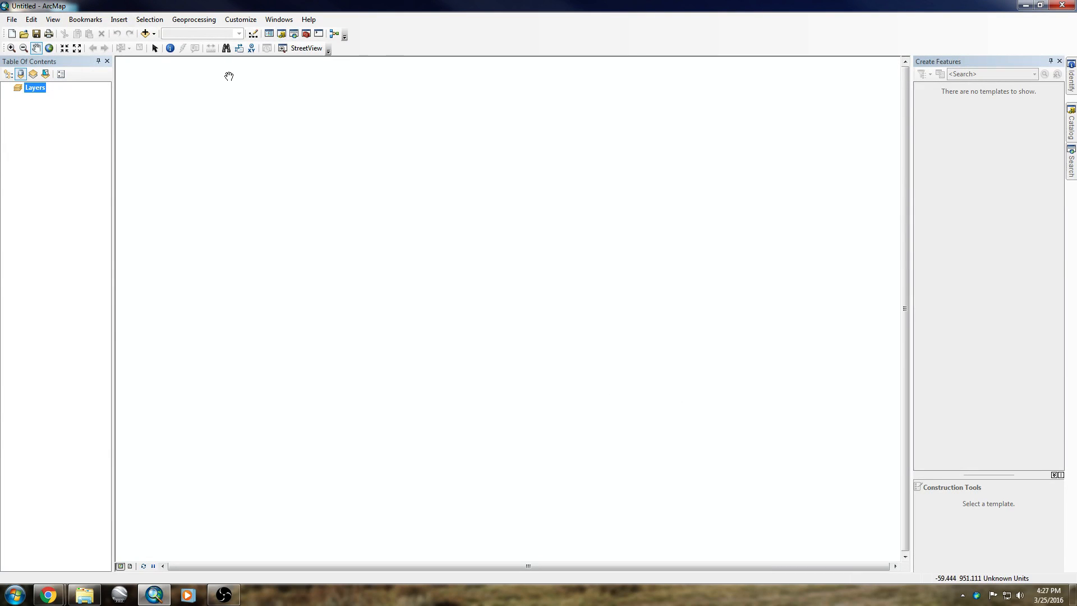
Step: Place ArcMap beside the Crash Tutorial folder and add 2010-2014_Ames_Crash.shp to the map as a layer
key("super+Left")
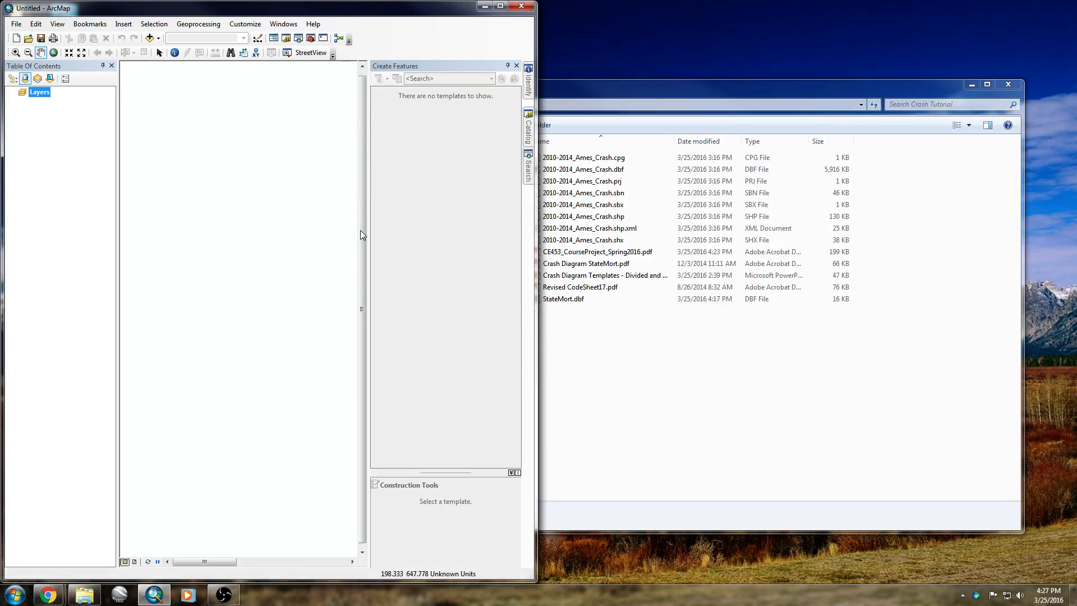
left_click(515, 66)
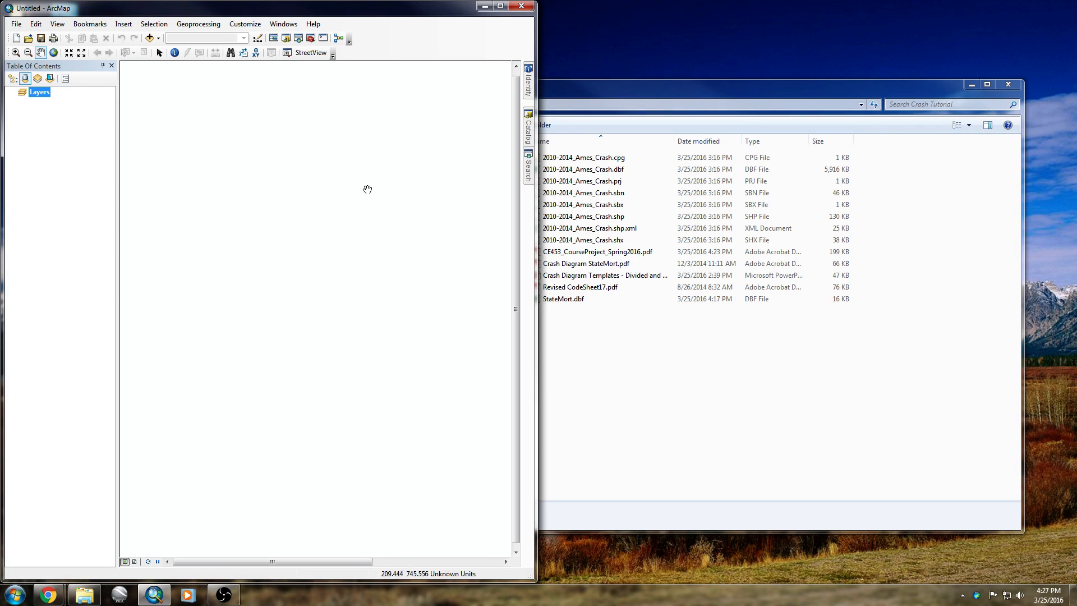
left_click(634, 338)
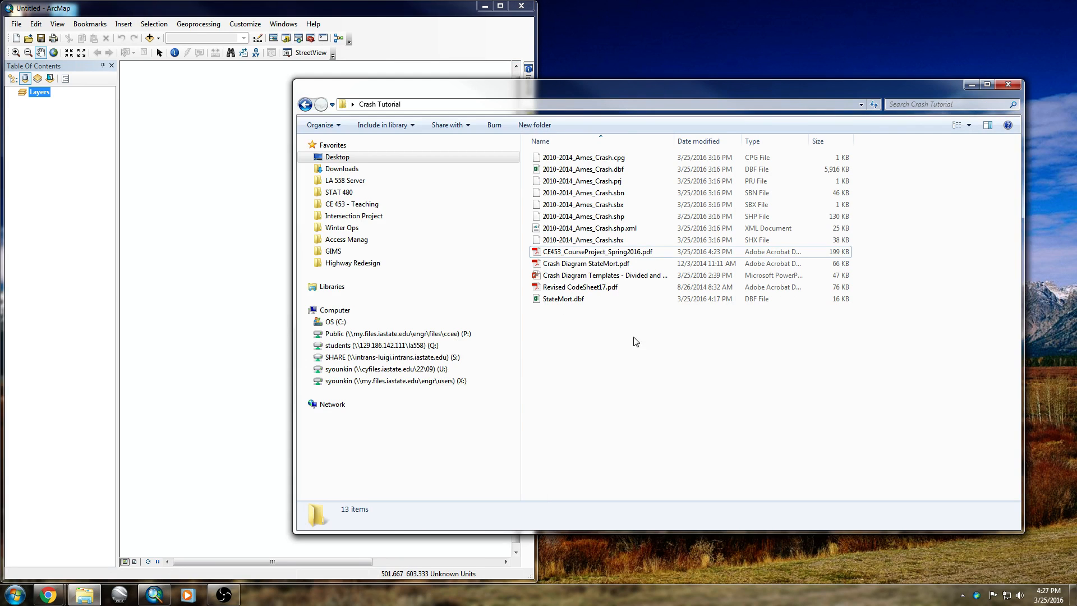
left_click(606, 217)
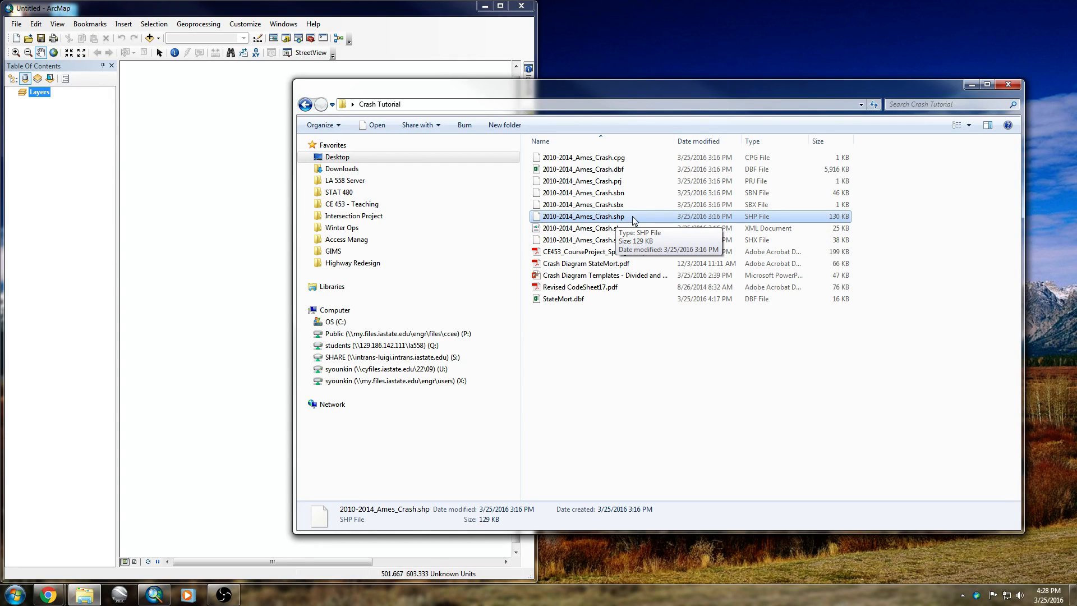
mouse_move(630, 218)
left_mouse_down()
mouse_move(645, 218)
mouse_move(211, 270)
left_mouse_up()
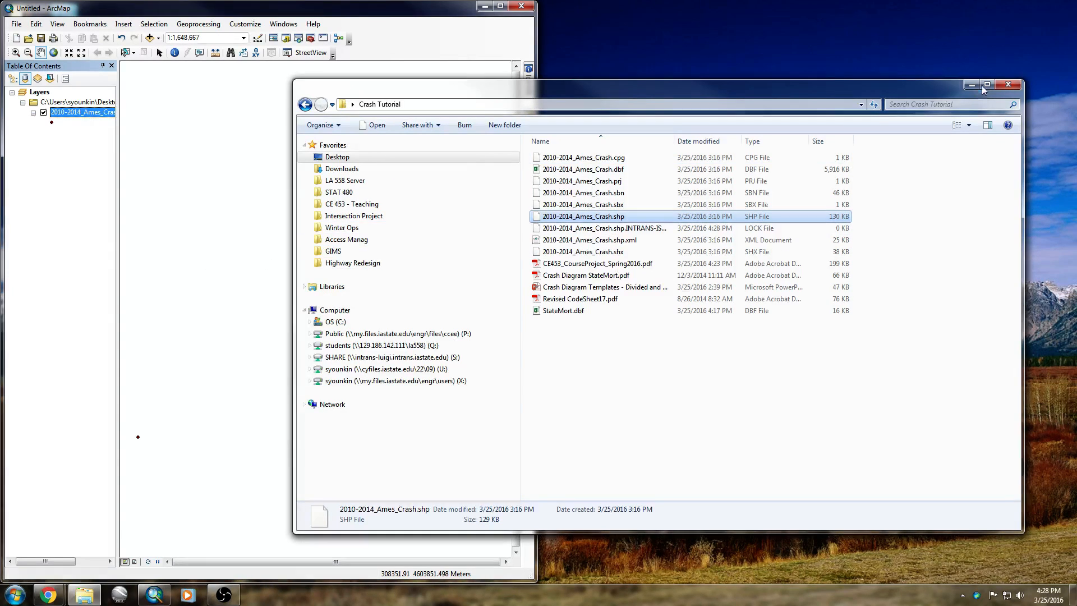
left_click(973, 85)
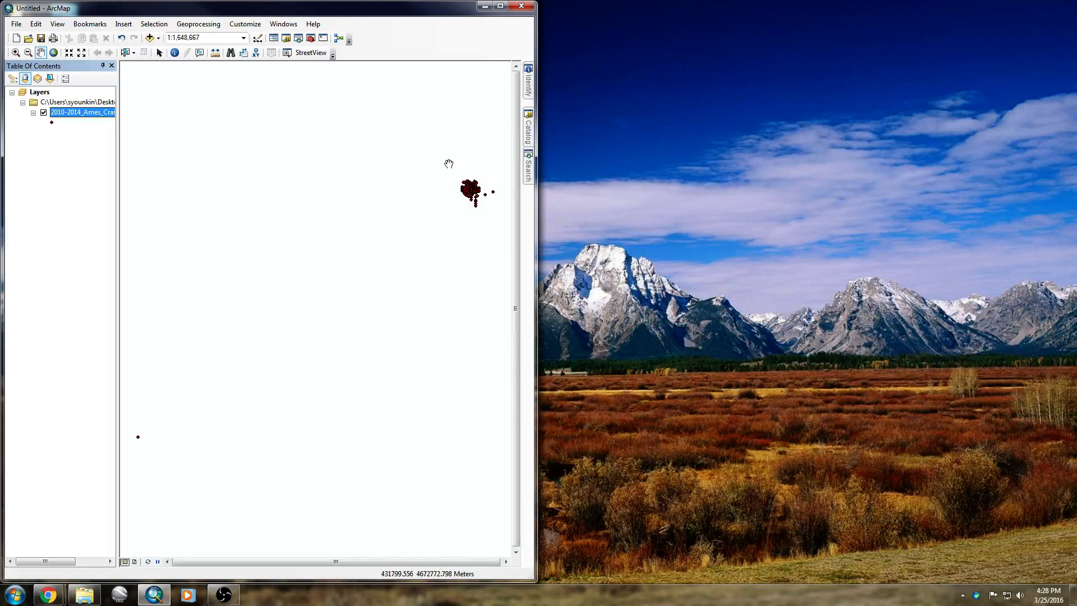
Step: Maximize ArcMap and add the Imagery basemap beneath the Ames crash points
left_click_drag(449, 164, 507, 228)
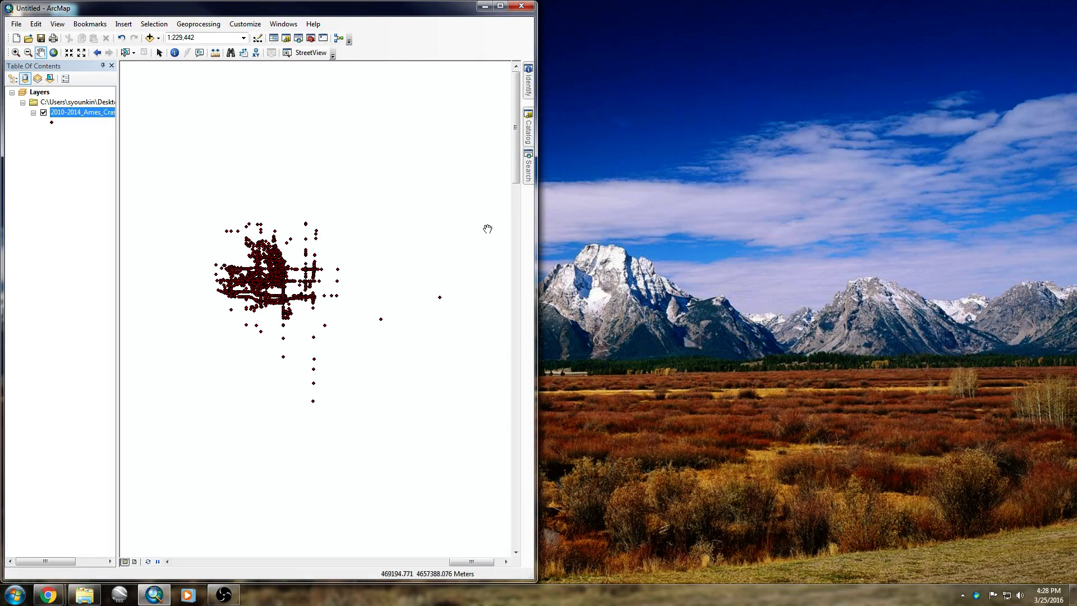
left_click_drag(205, 211, 352, 331)
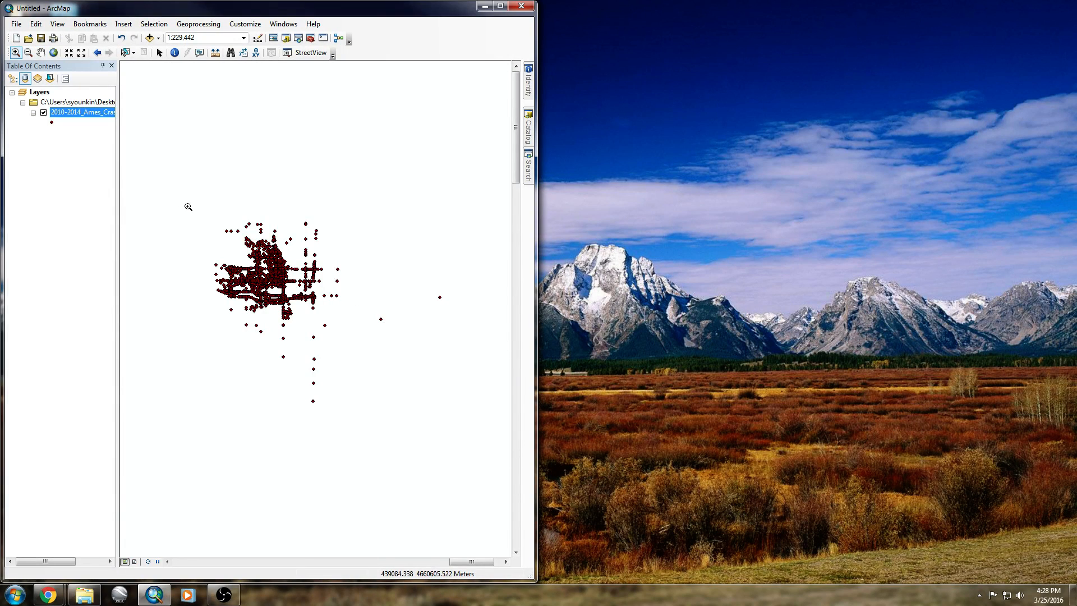
left_click_drag(188, 192, 365, 357)
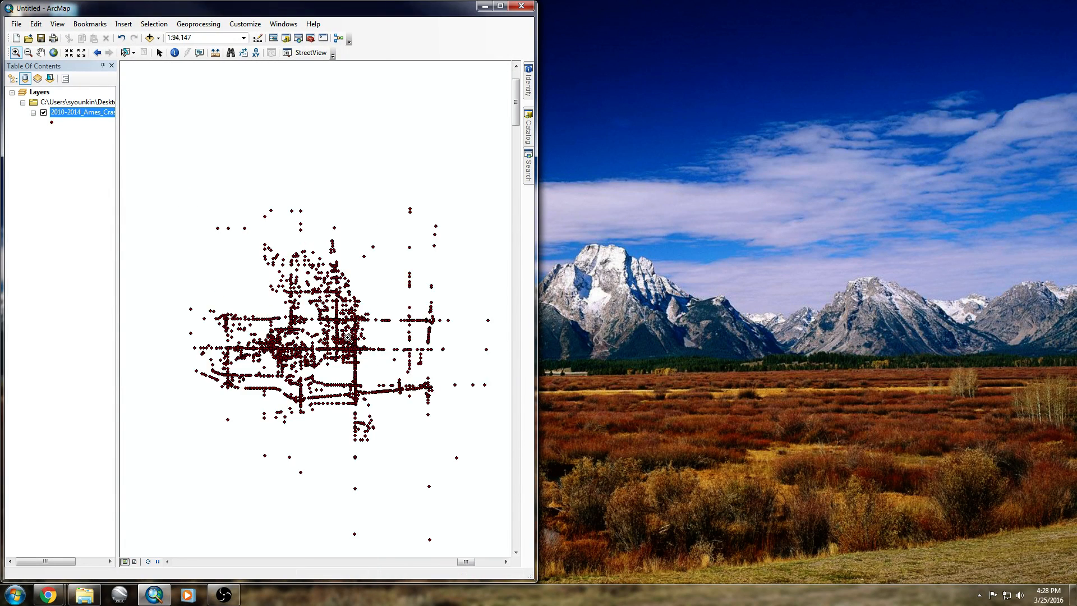
left_click(500, 5)
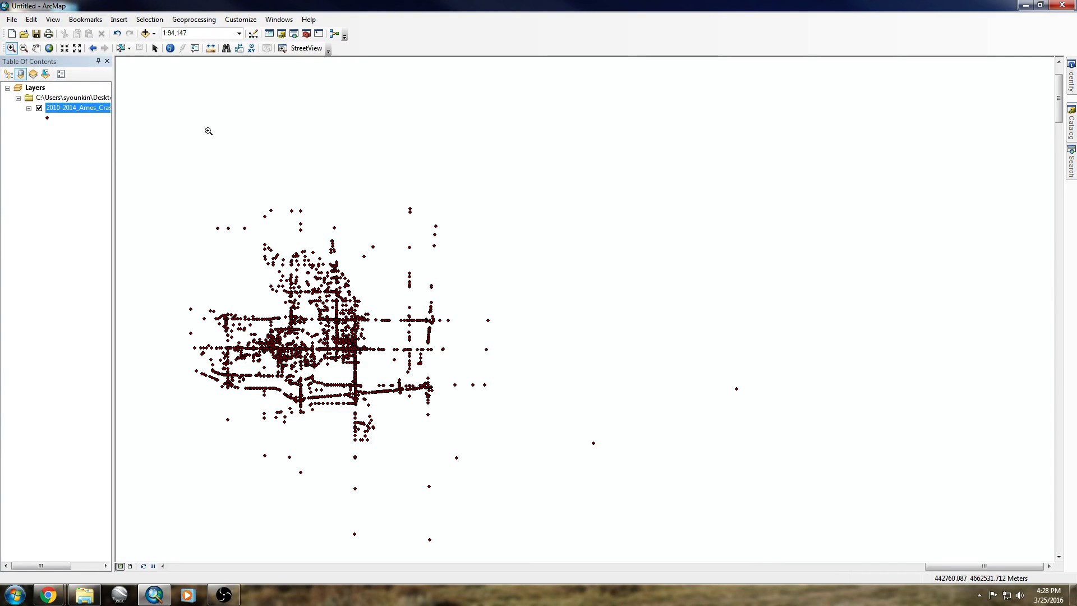
left_click(155, 34)
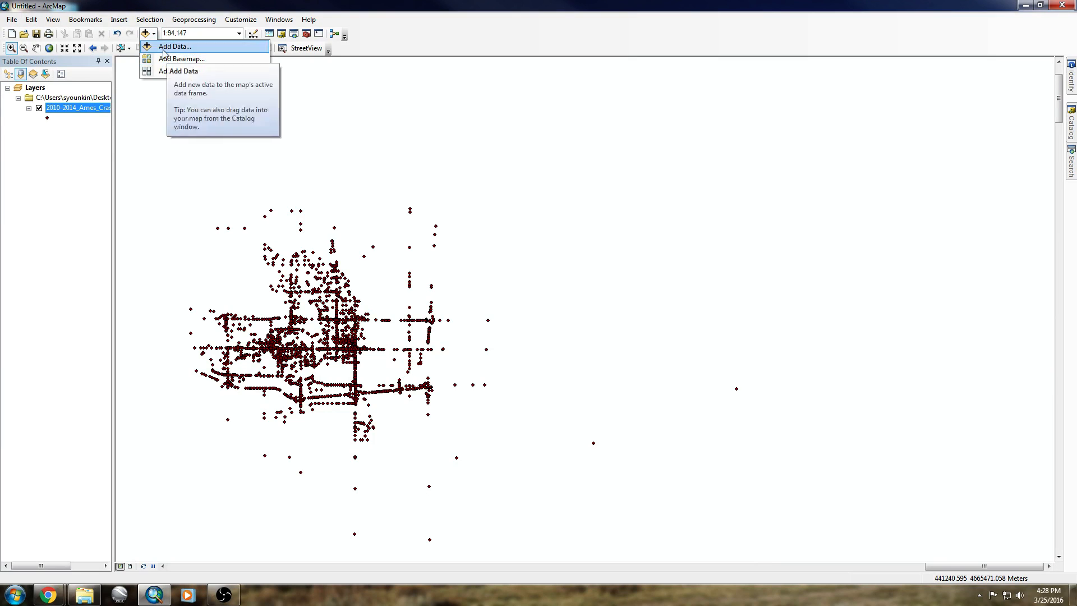
left_click(168, 58)
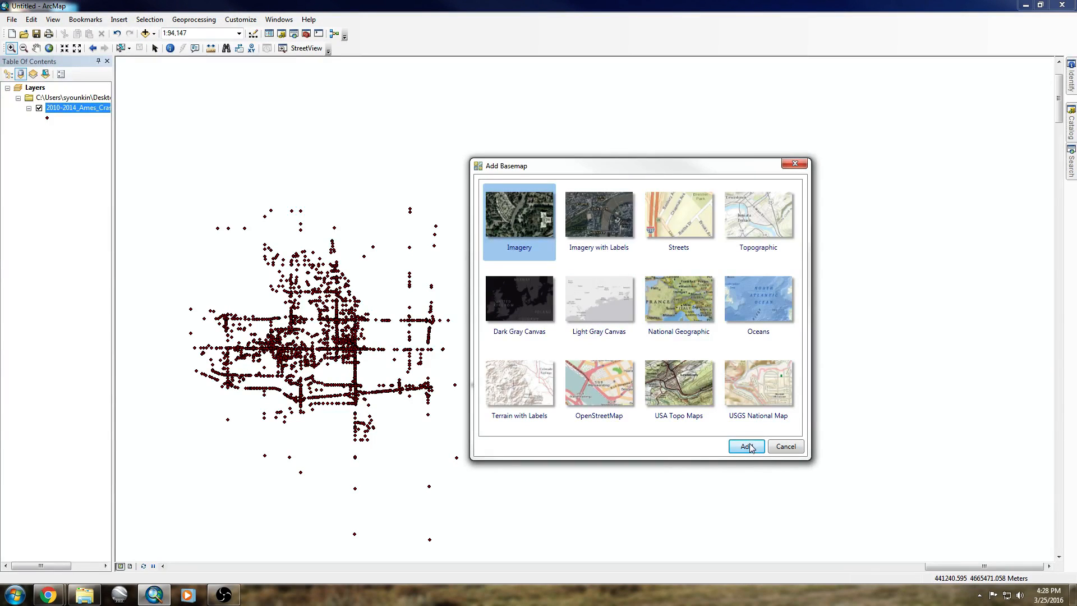
left_click(746, 447)
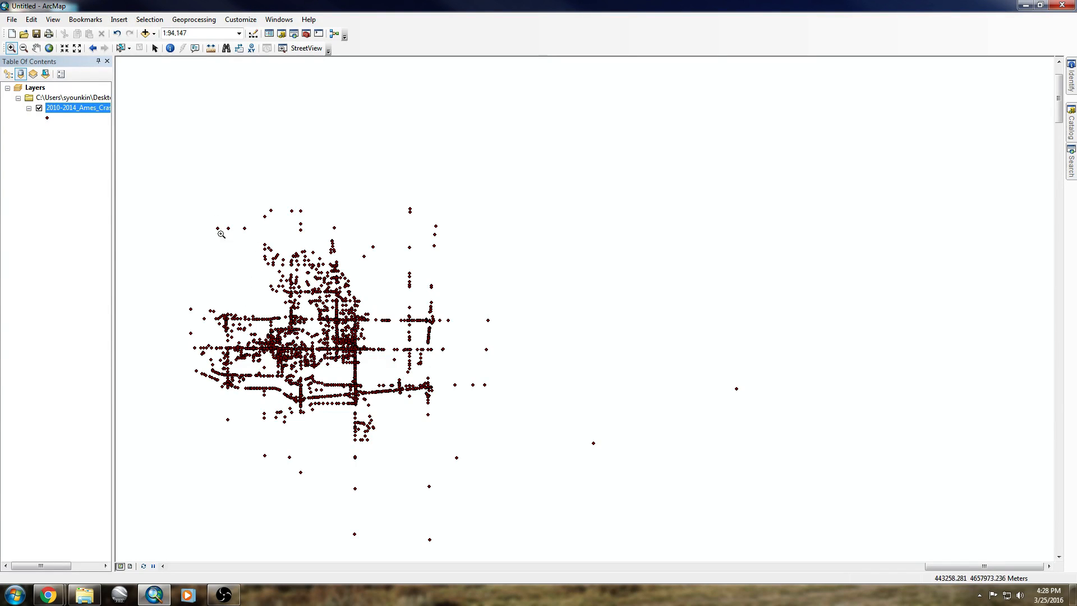
left_click_drag(368, 383, 420, 343)
left_click(148, 34)
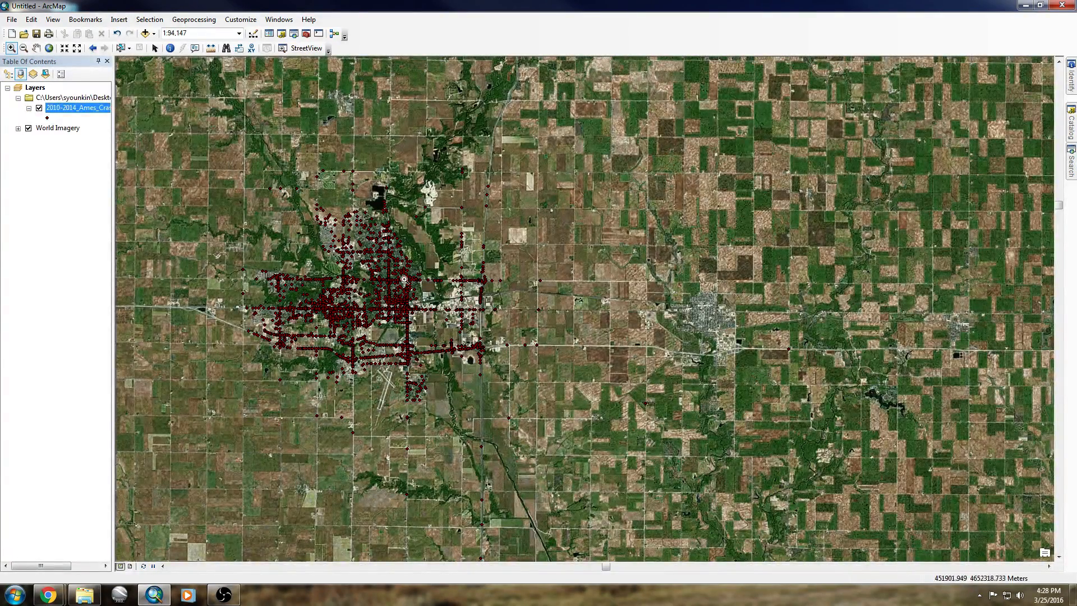
Step: Measure the distance in feet from the center of the intersection near the water tower to the crash point on its west approach
left_click_drag(233, 166, 511, 399)
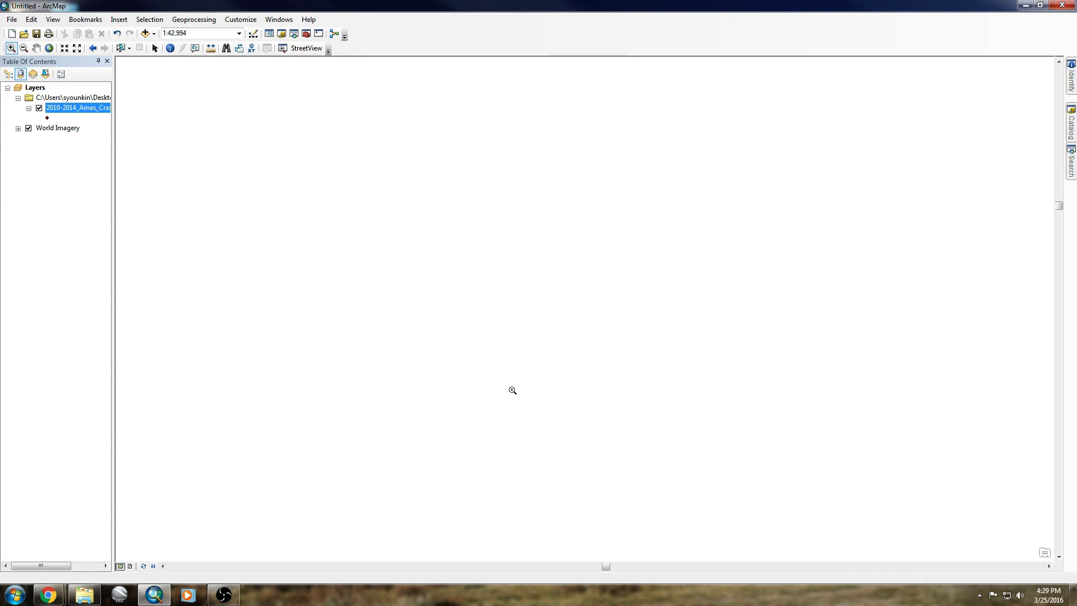
left_click_drag(512, 390, 510, 382)
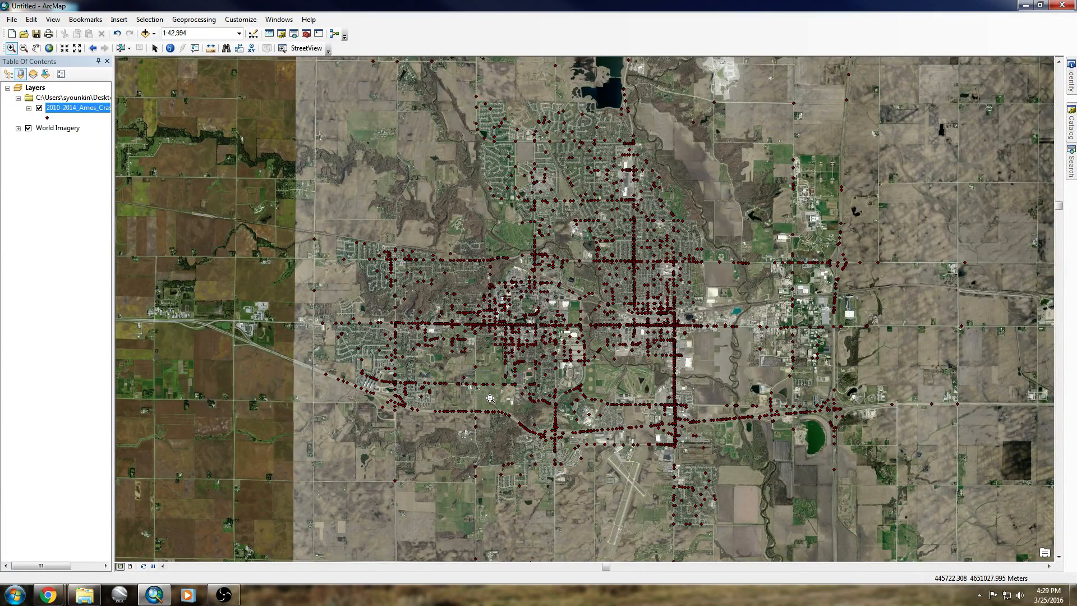
left_click_drag(460, 370, 489, 397)
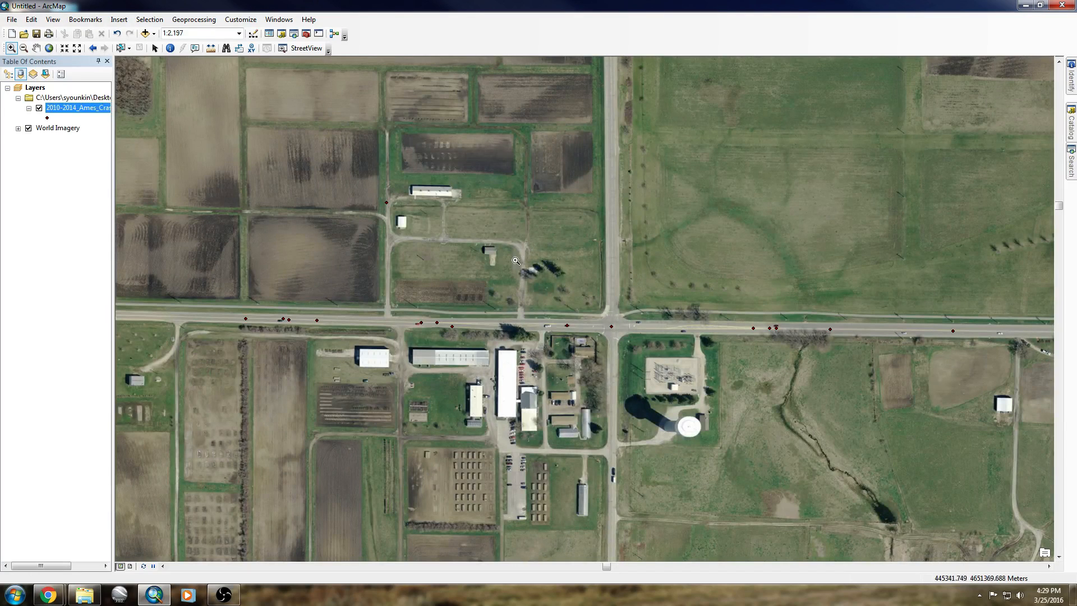
left_click_drag(505, 249, 716, 401)
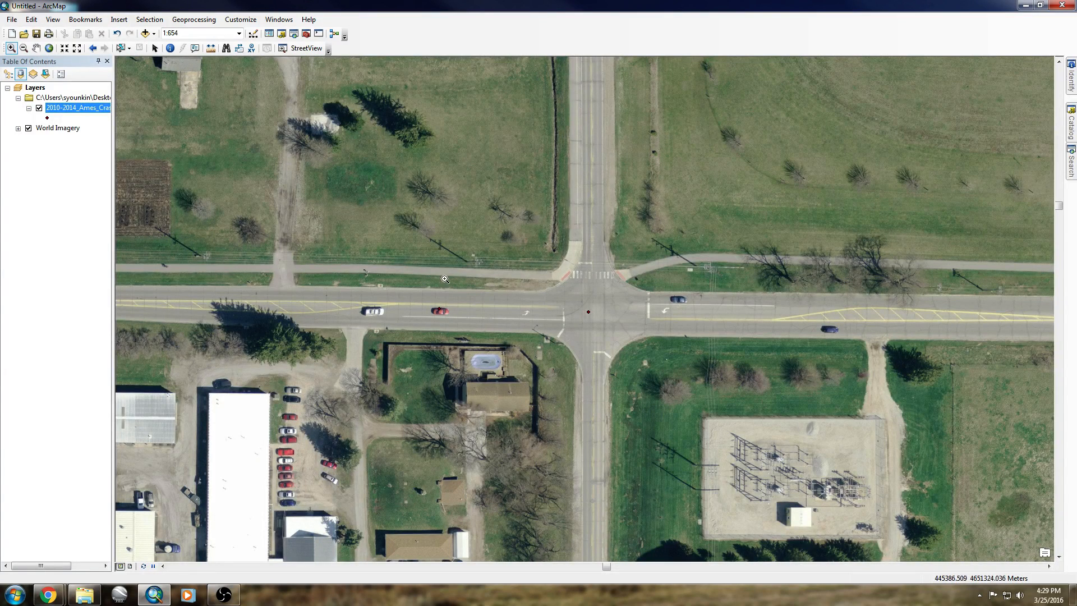
left_click(211, 49)
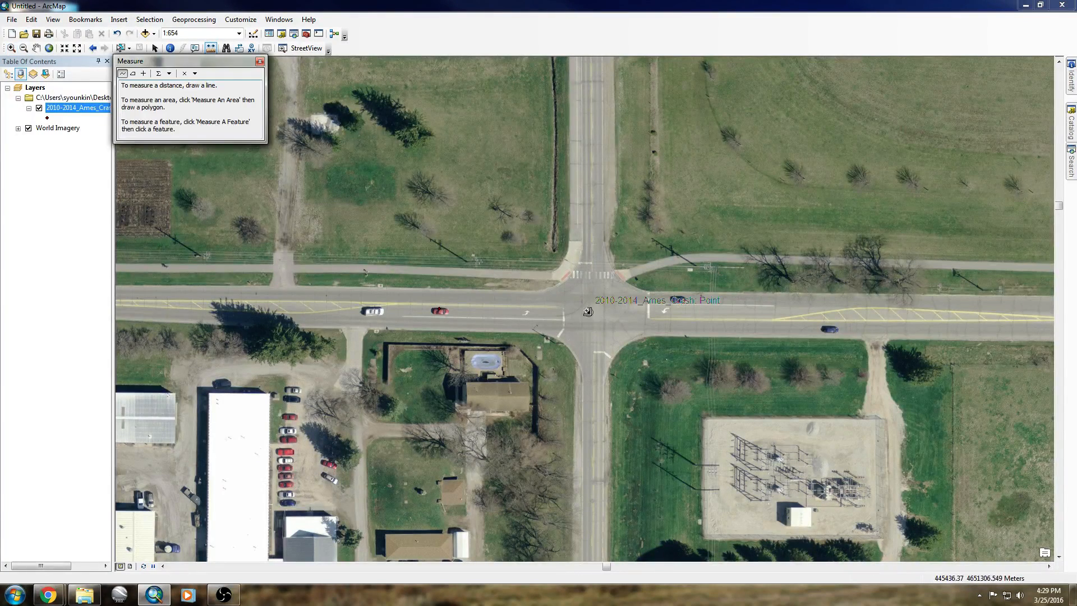
left_click(594, 312)
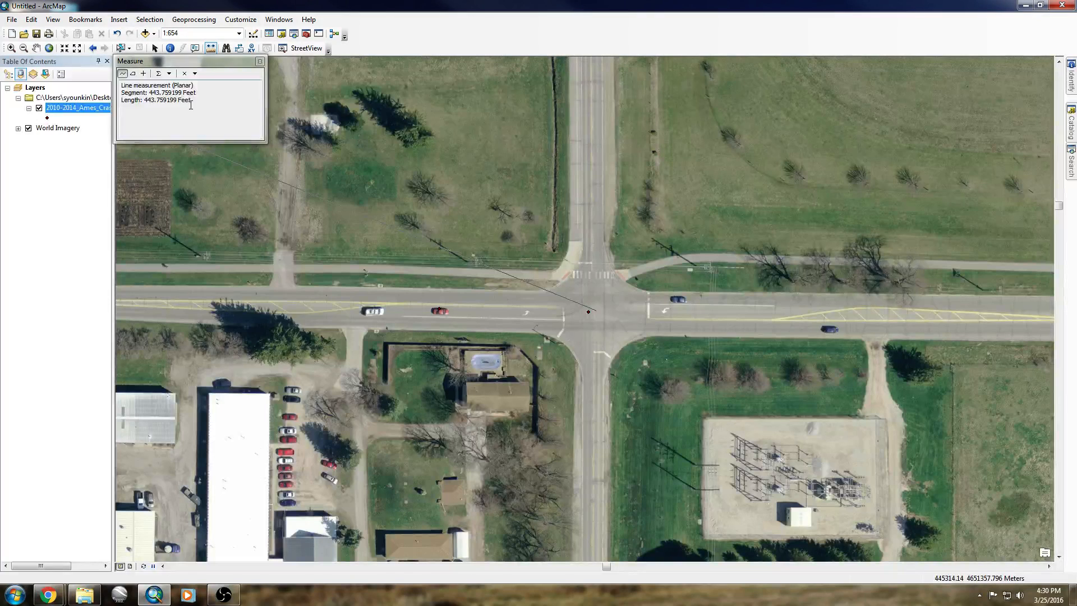
left_click(170, 73)
mouse_move(194, 91)
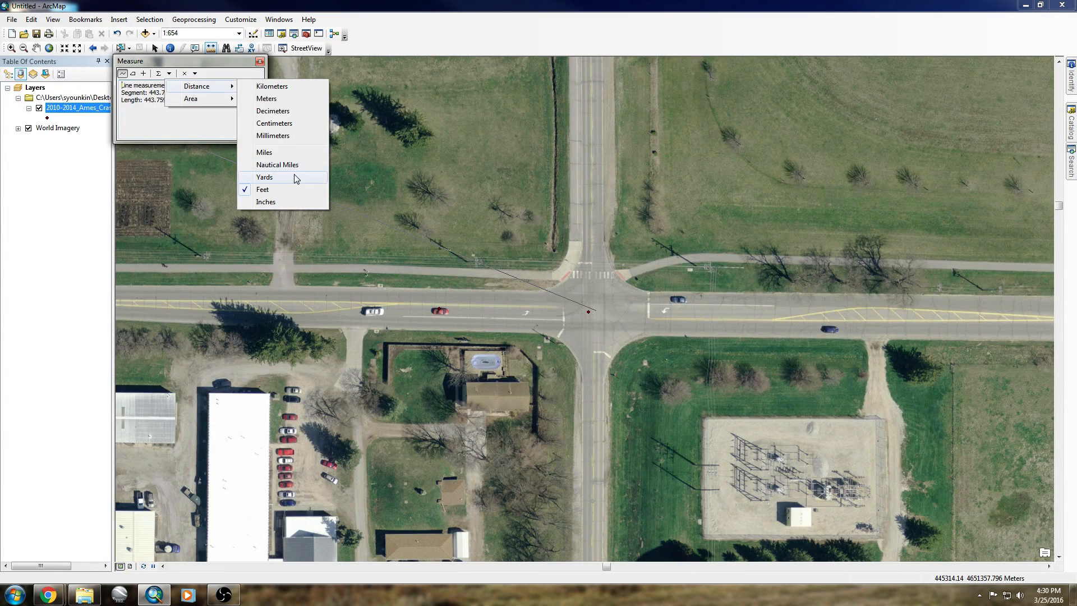
left_click(277, 190)
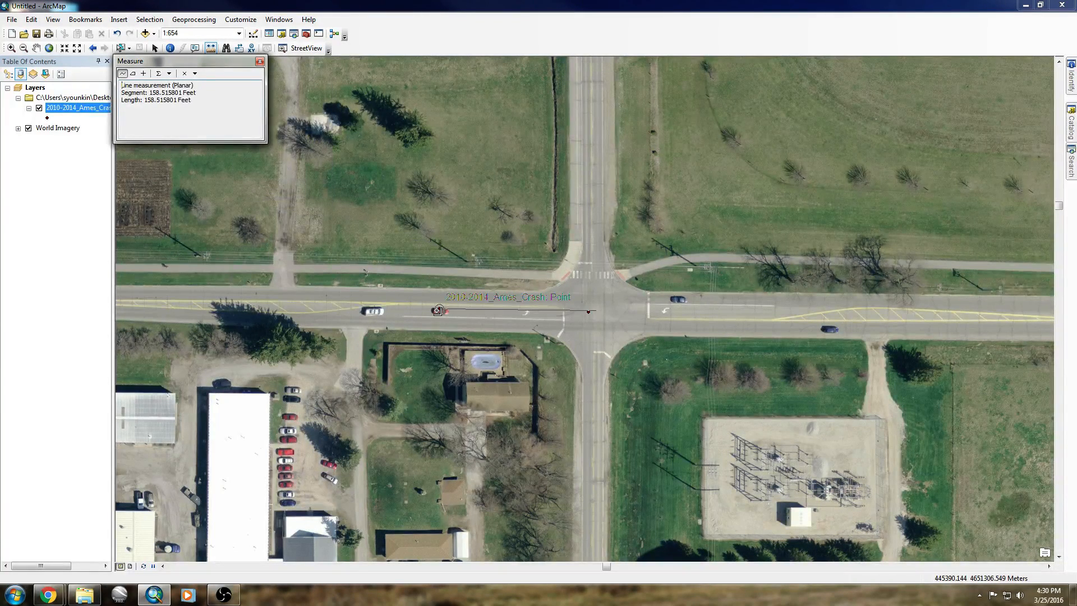
left_click(259, 61)
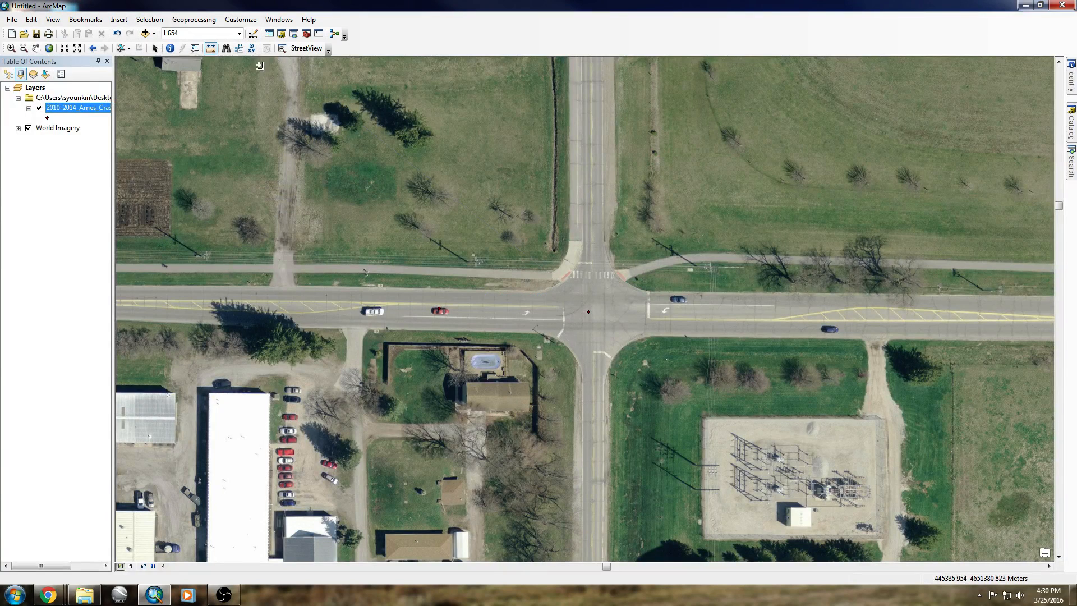
Step: Identify the attributes of the crash point on the road west of the intersection and close the results
right_click(509, 327)
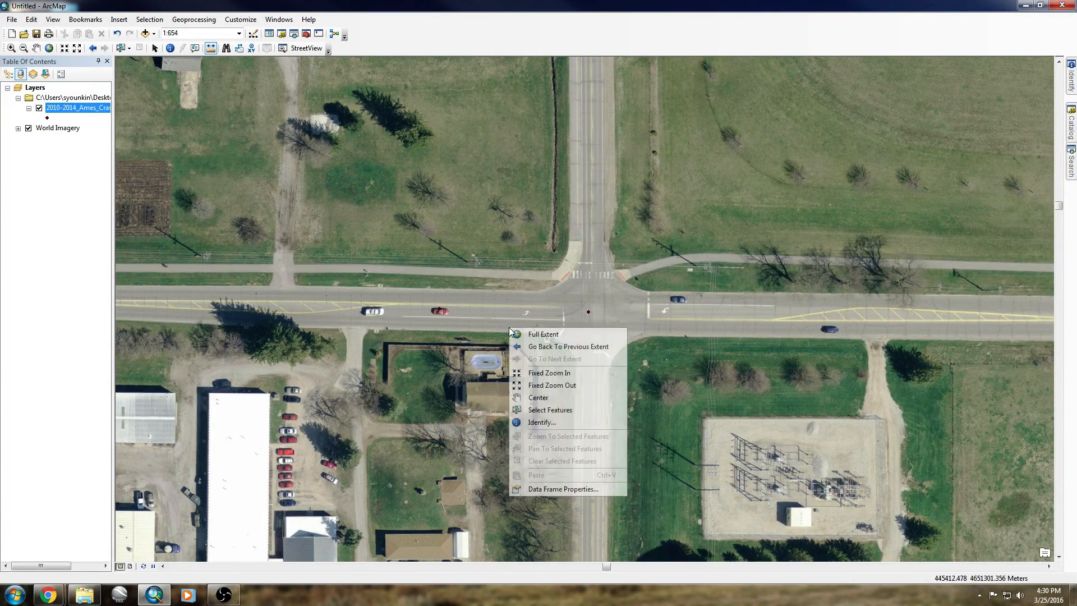
left_click(502, 330)
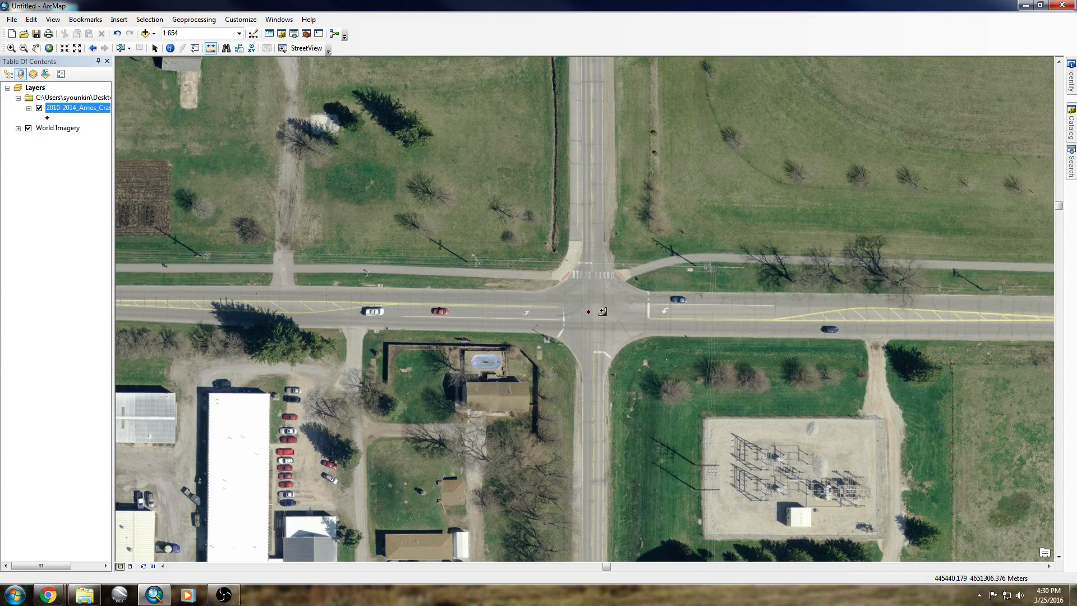
left_click(170, 47)
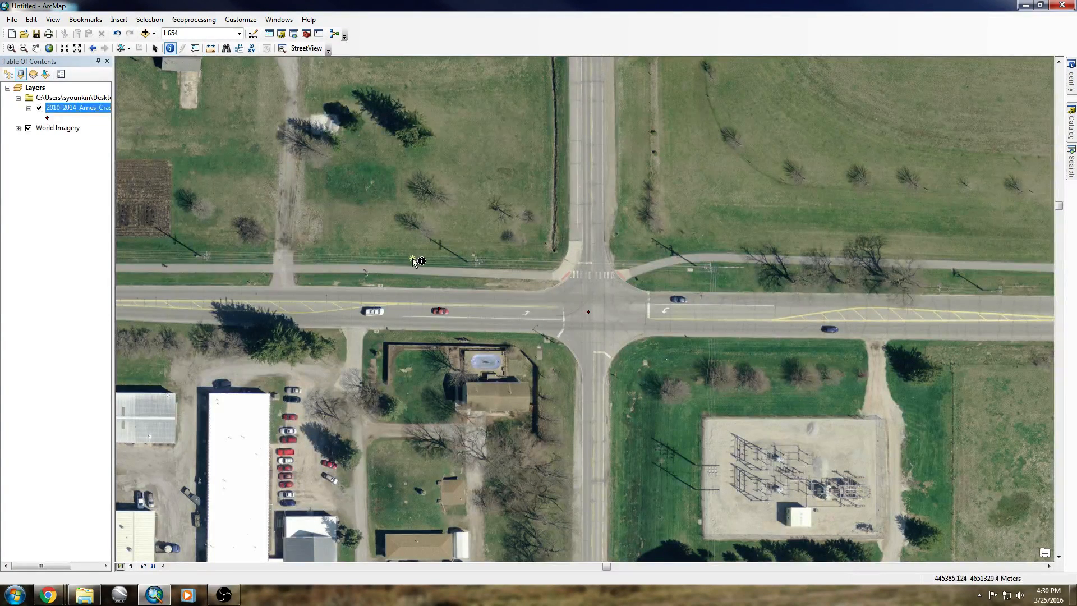
left_click_drag(409, 256, 465, 338)
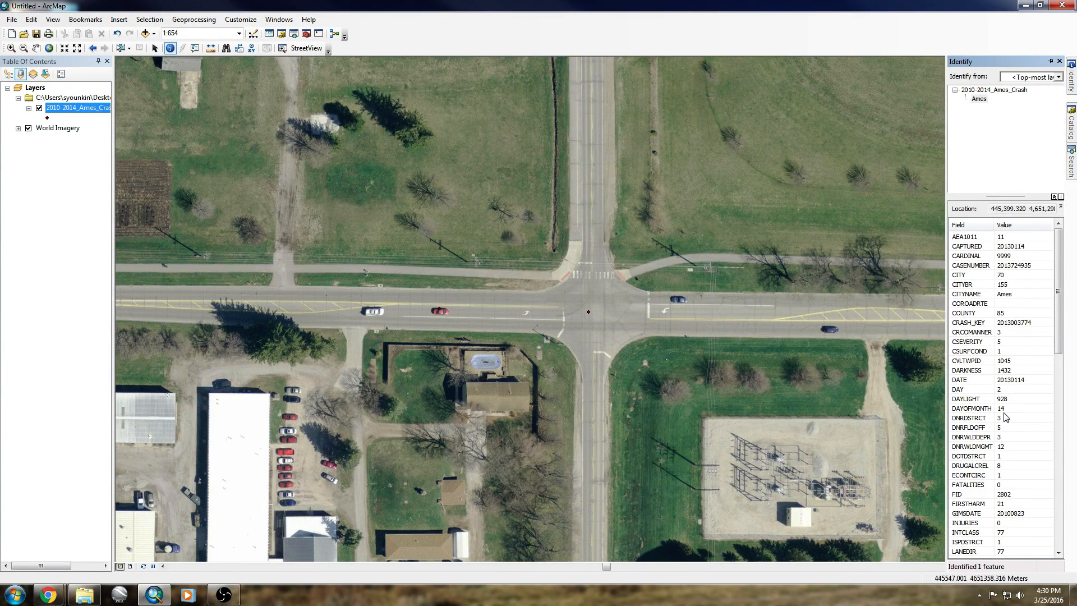
left_click(1059, 61)
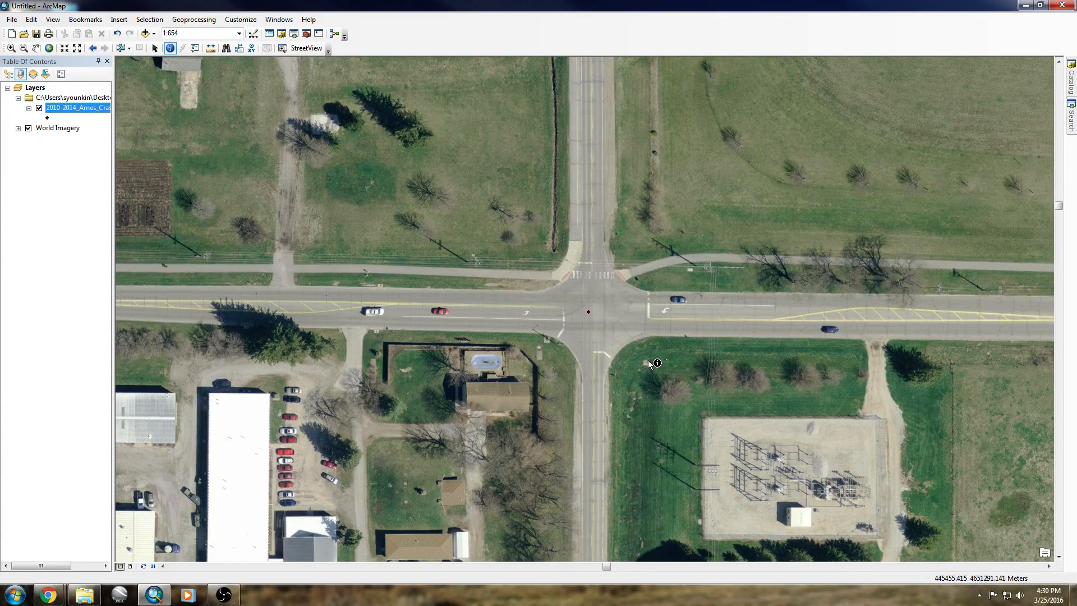
Step: Open the attribute table of the 2010-2014_Ames_Crash layer
right_click(83, 107)
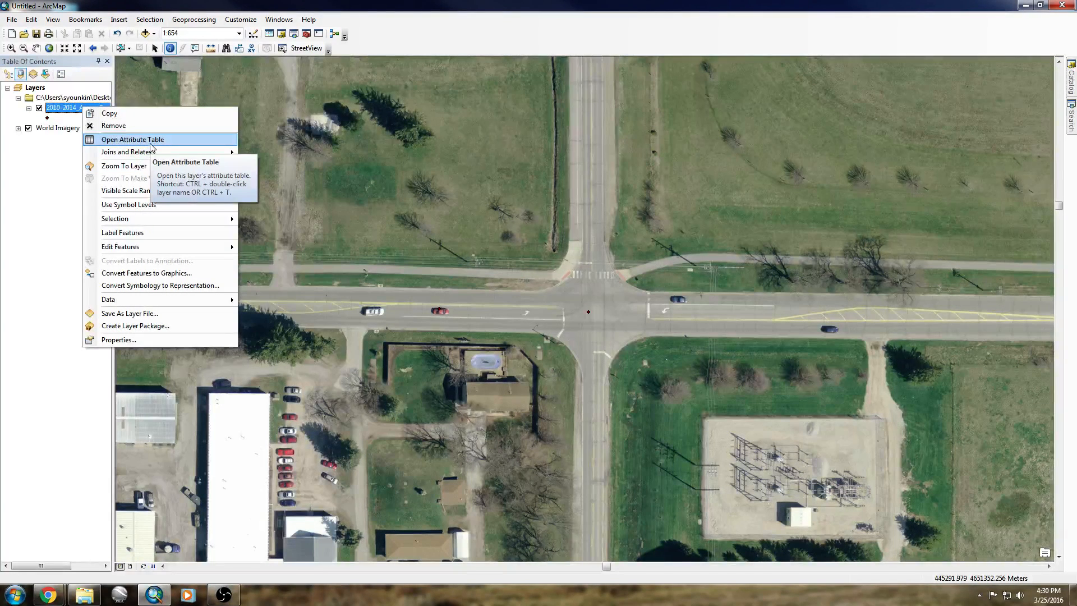
left_click(65, 118)
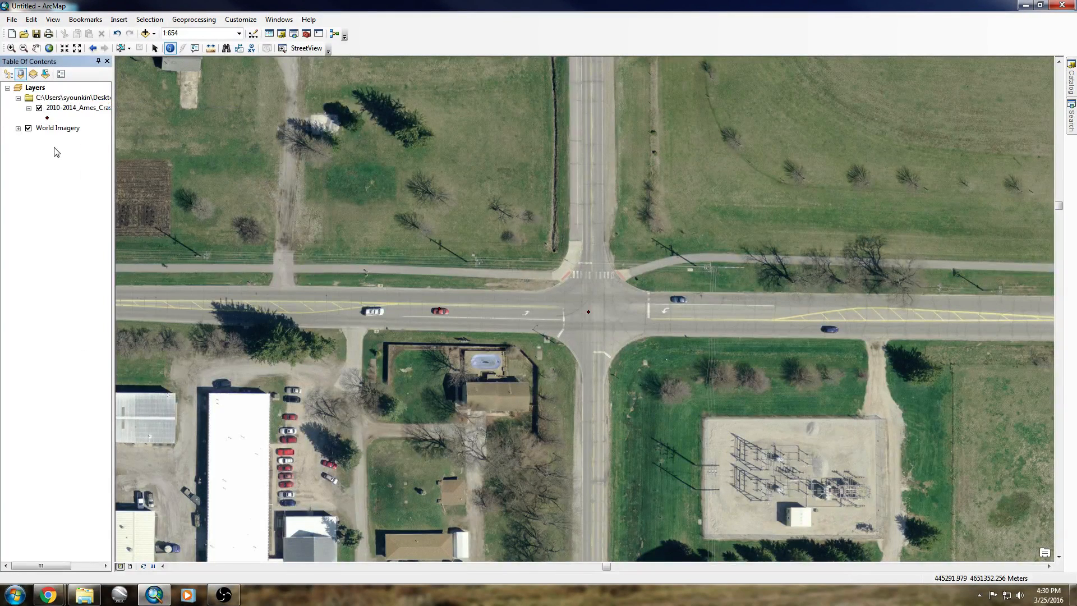
right_click(66, 111)
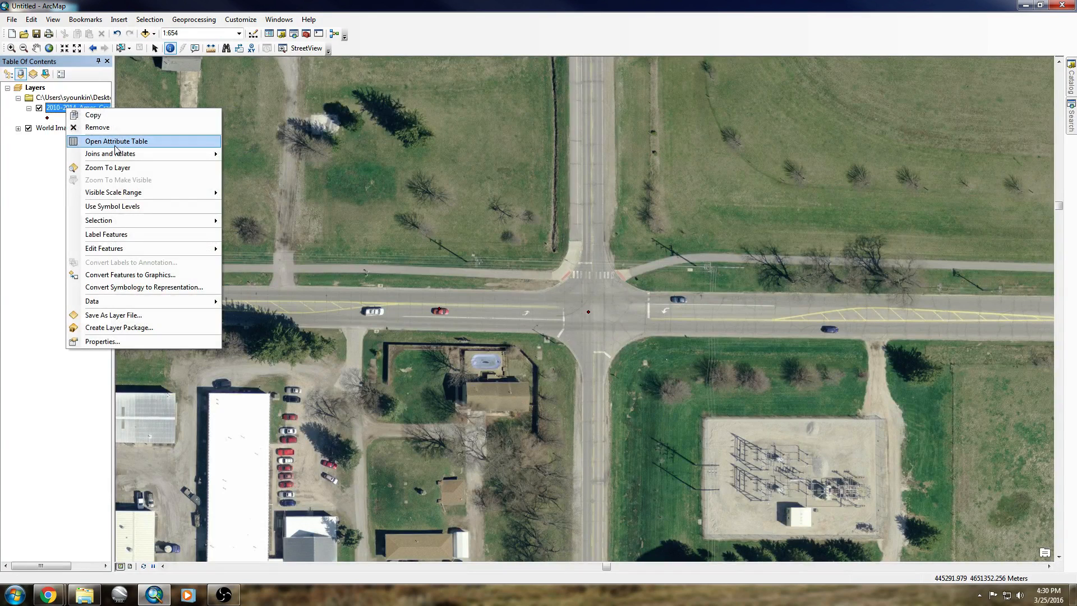
left_click(116, 141)
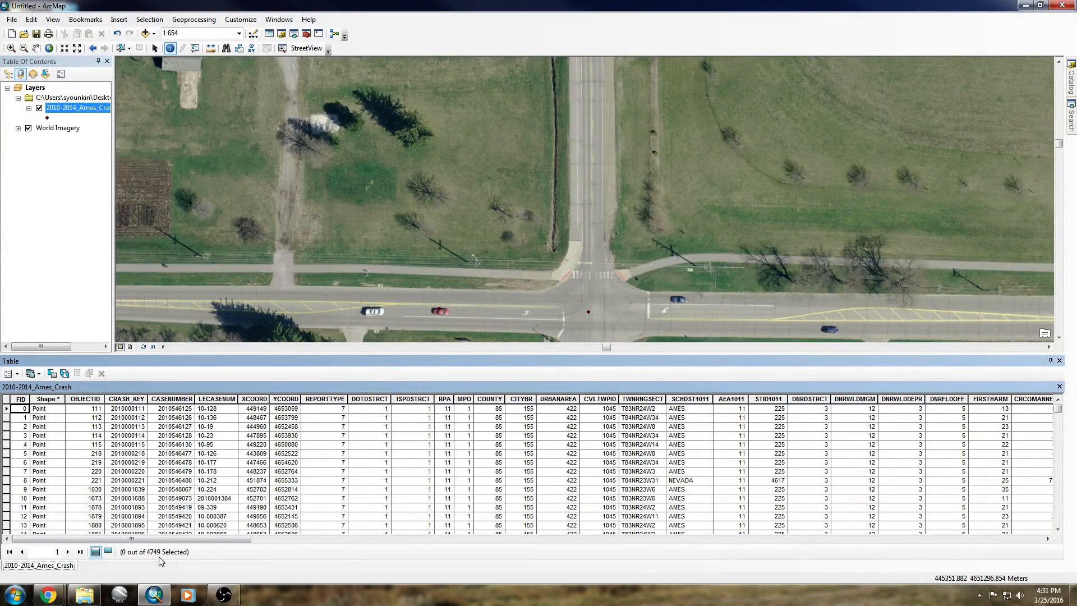
Step: Start an edit session on the Ames crash layer, dock the Editor toolbar above the map and activate its Edit tool
left_click_drag(577, 316, 511, 227)
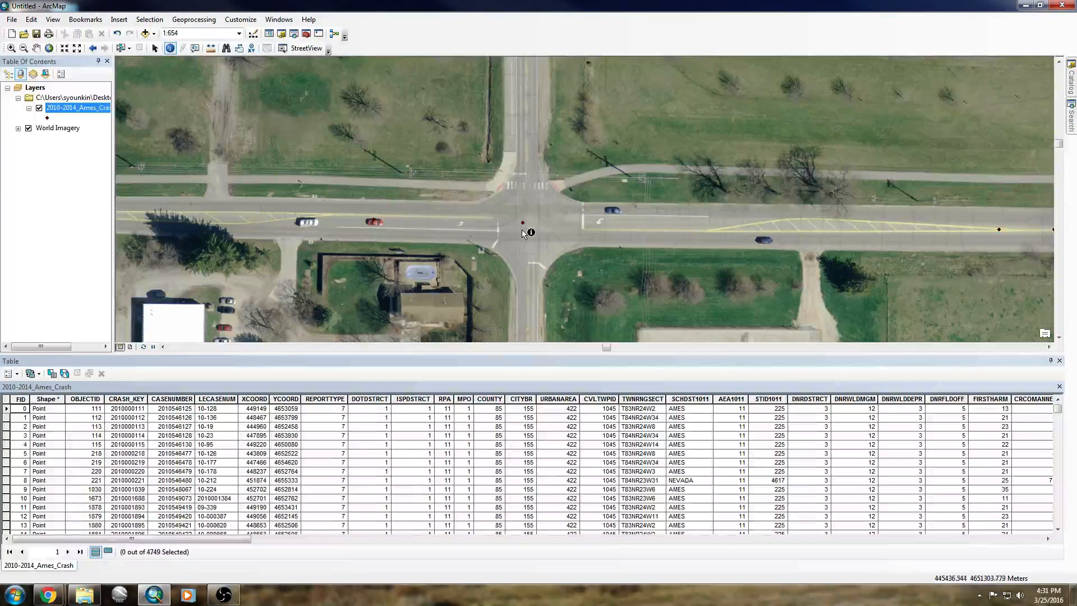
right_click(80, 111)
mouse_move(156, 251)
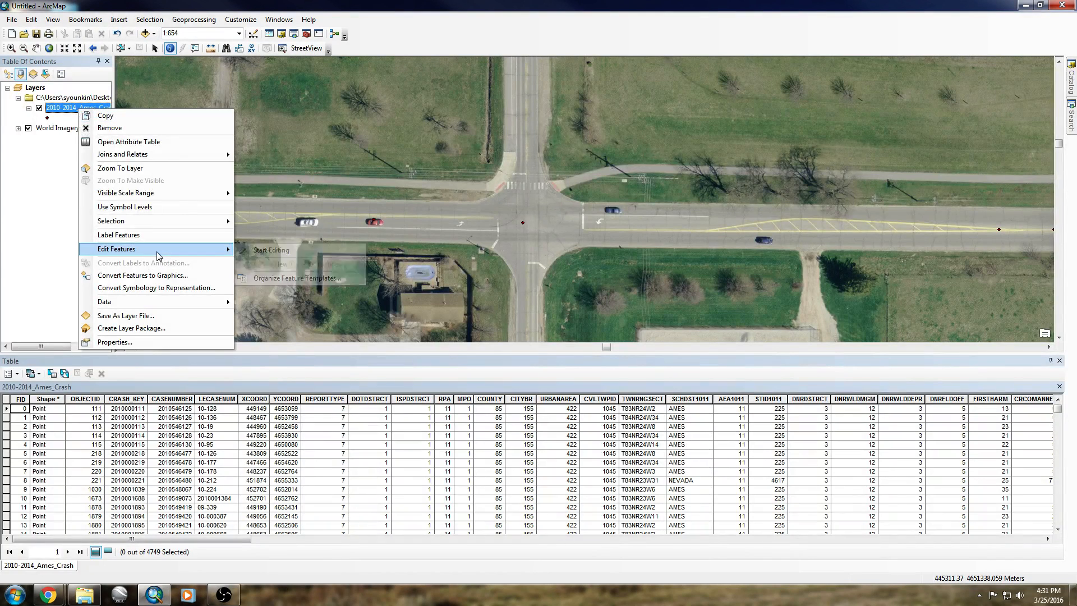
left_click(258, 250)
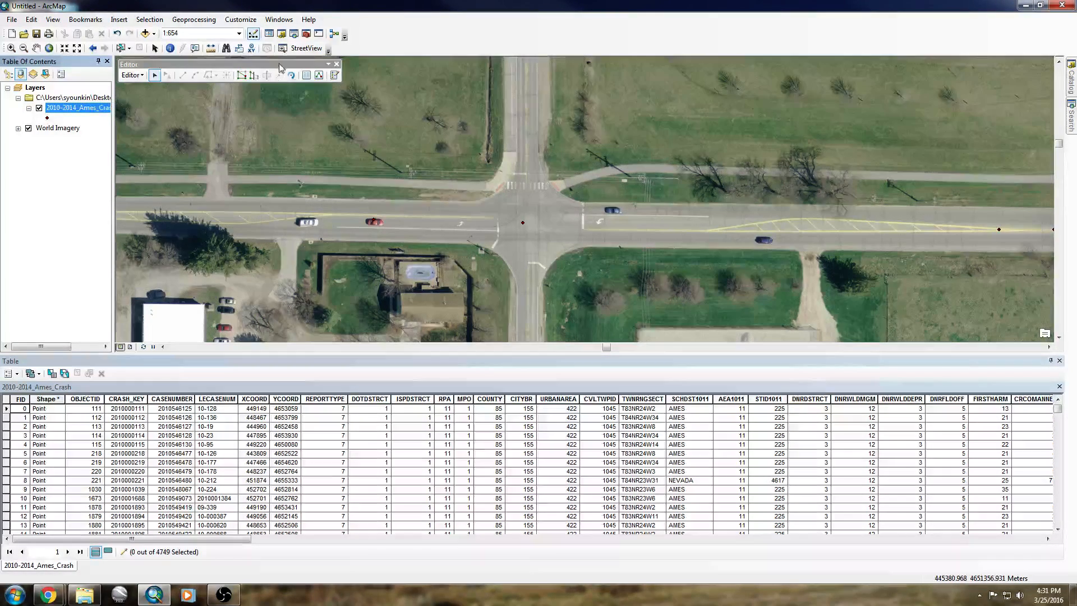
left_click_drag(281, 67, 479, 35)
left_click(430, 35)
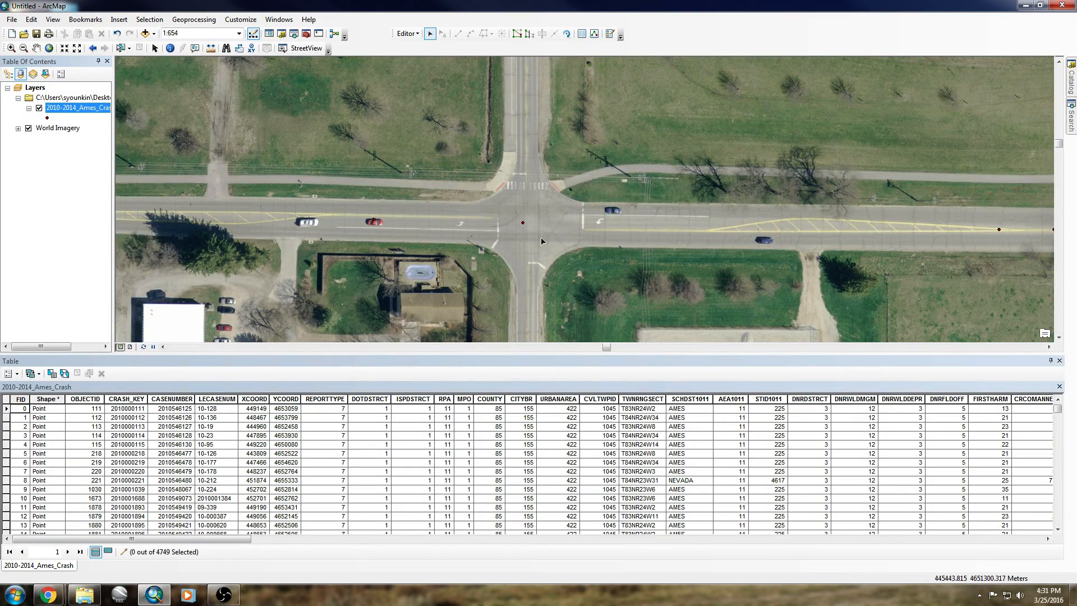
Step: Select the crash points at the intersection and on its west approach, and show only the selected records in the table
left_click_drag(541, 241, 591, 300)
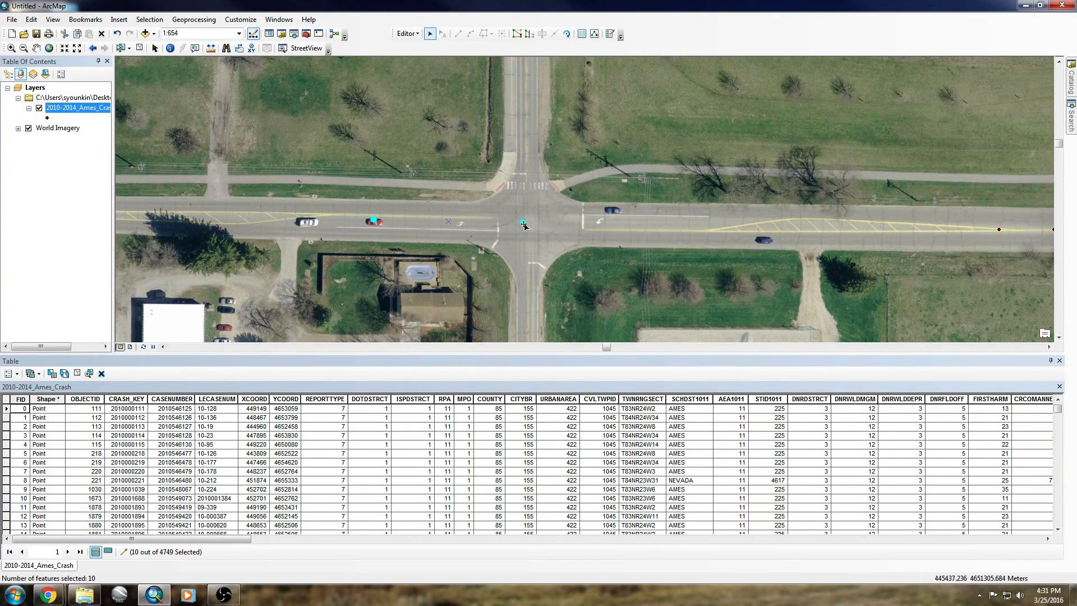
left_click(108, 552)
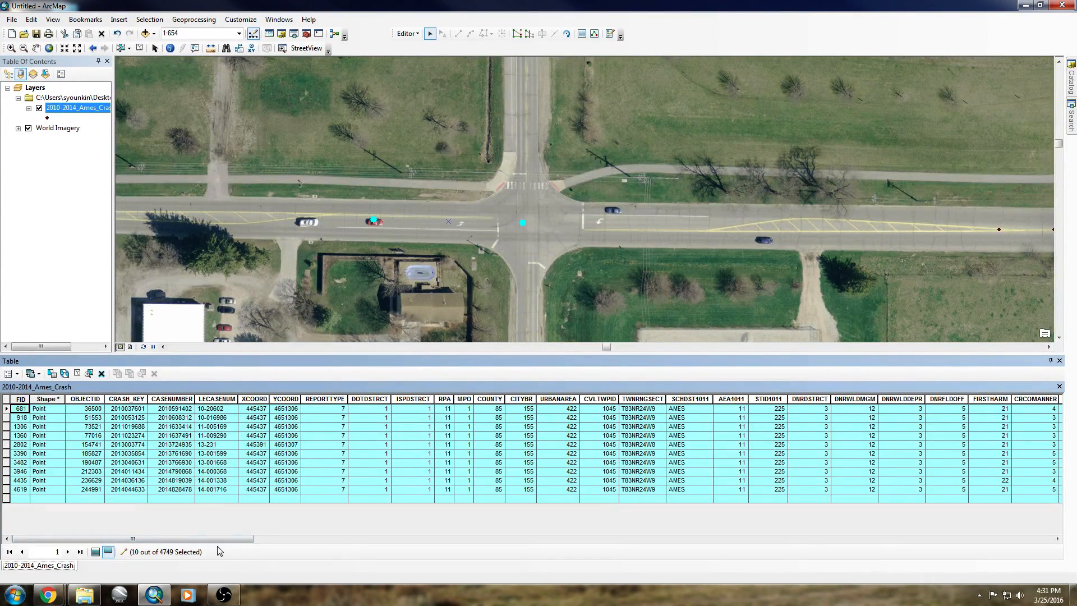
left_click_drag(224, 540, 185, 505)
Step: Create a new layer from the selected crash features and stop editing
right_click(96, 111)
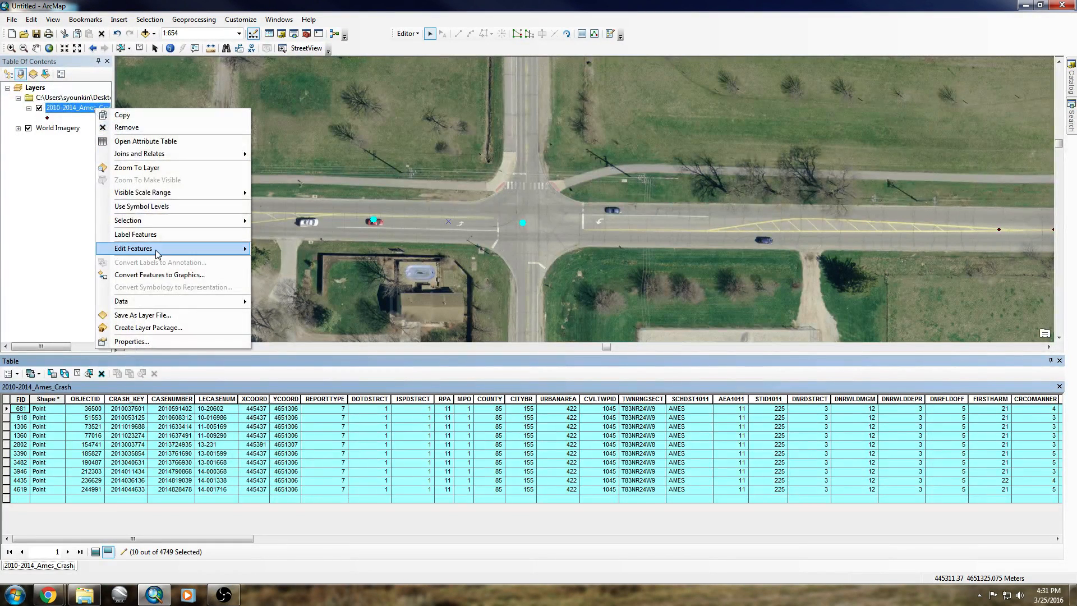
mouse_move(156, 251)
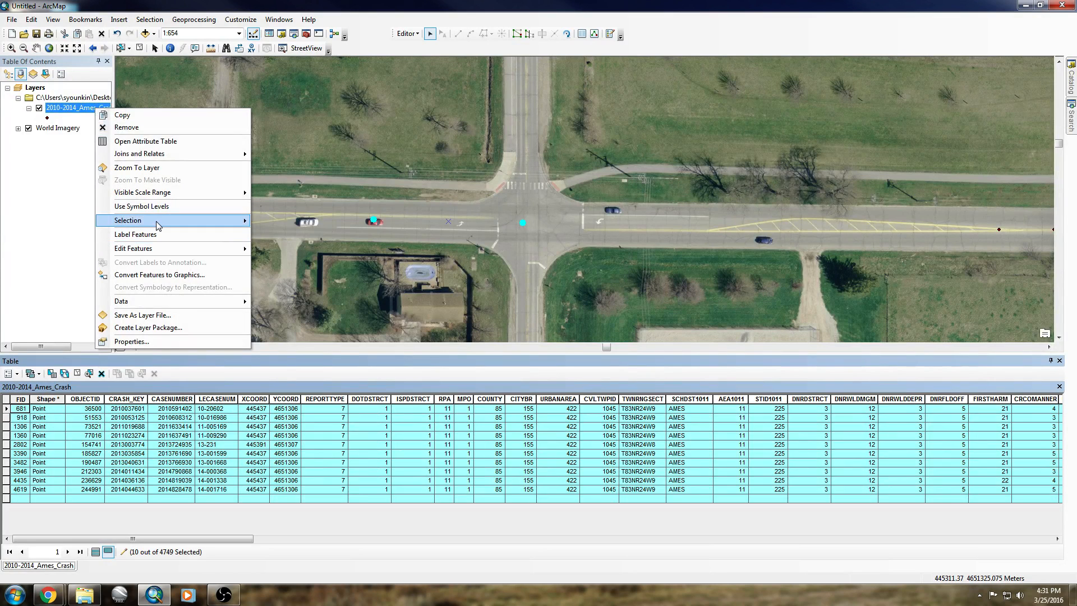
mouse_move(164, 223)
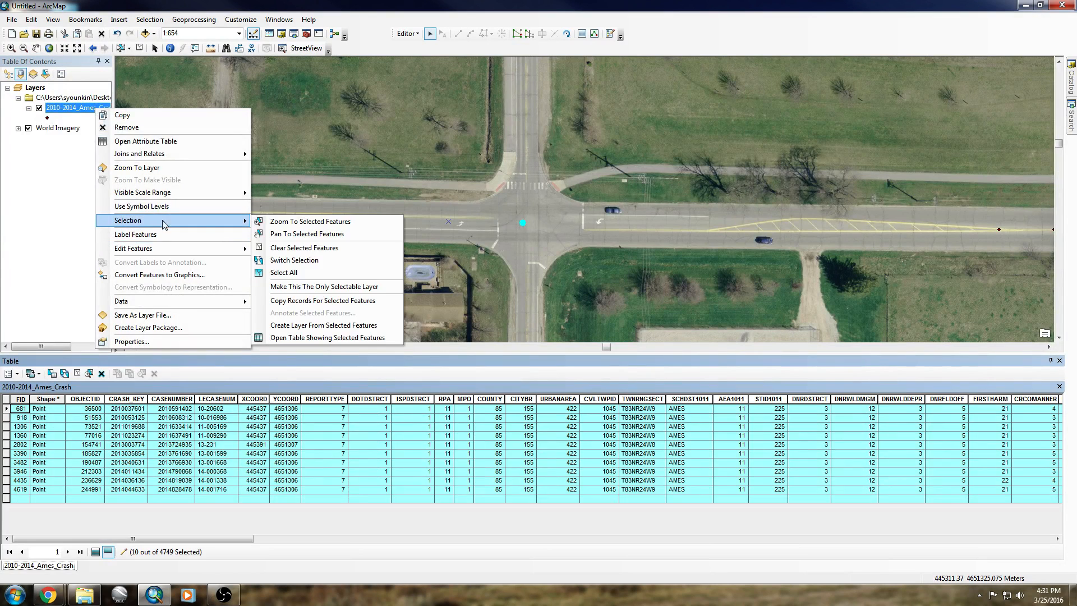
left_click(326, 328)
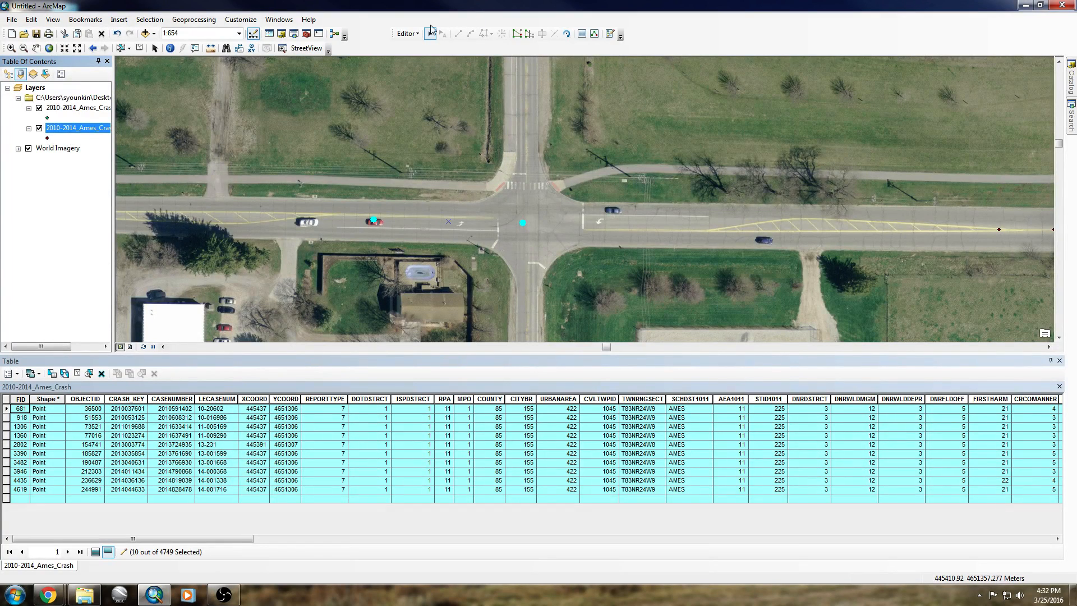
left_click(408, 33)
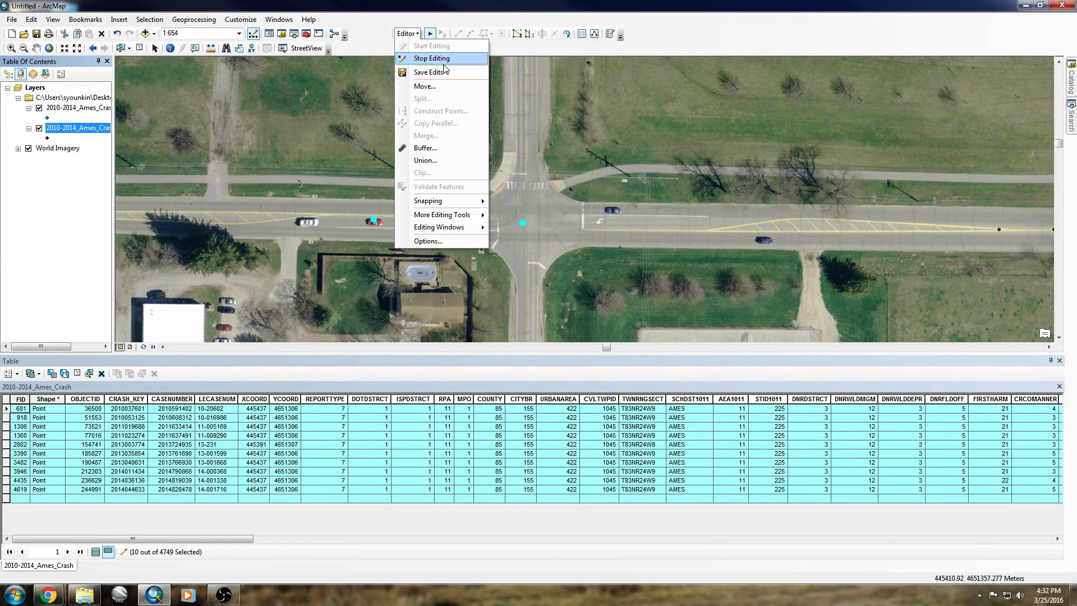
left_click(432, 58)
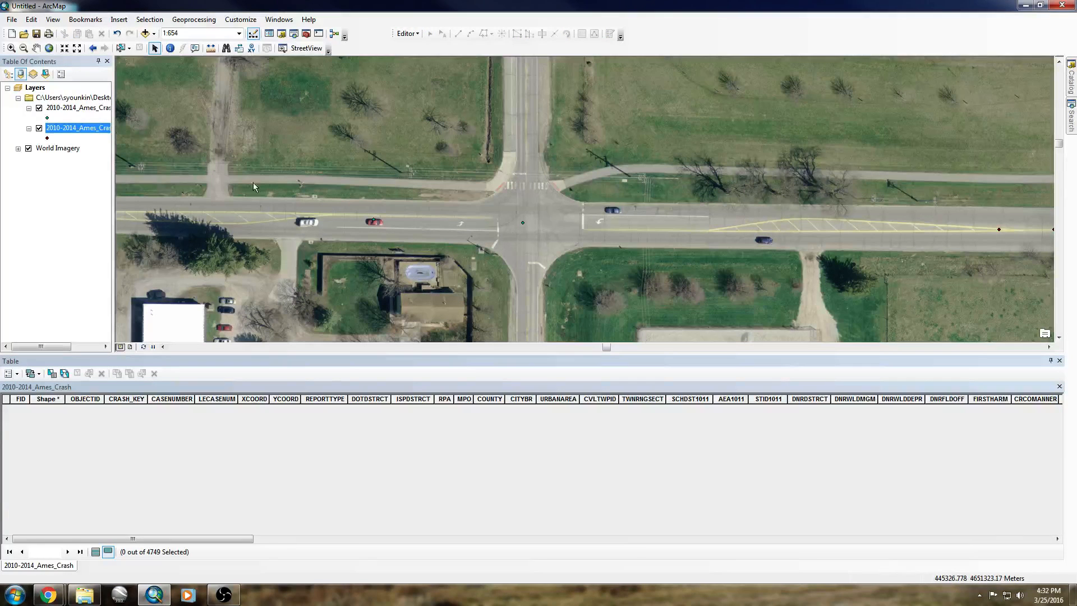
left_click(84, 107)
right_click(86, 109)
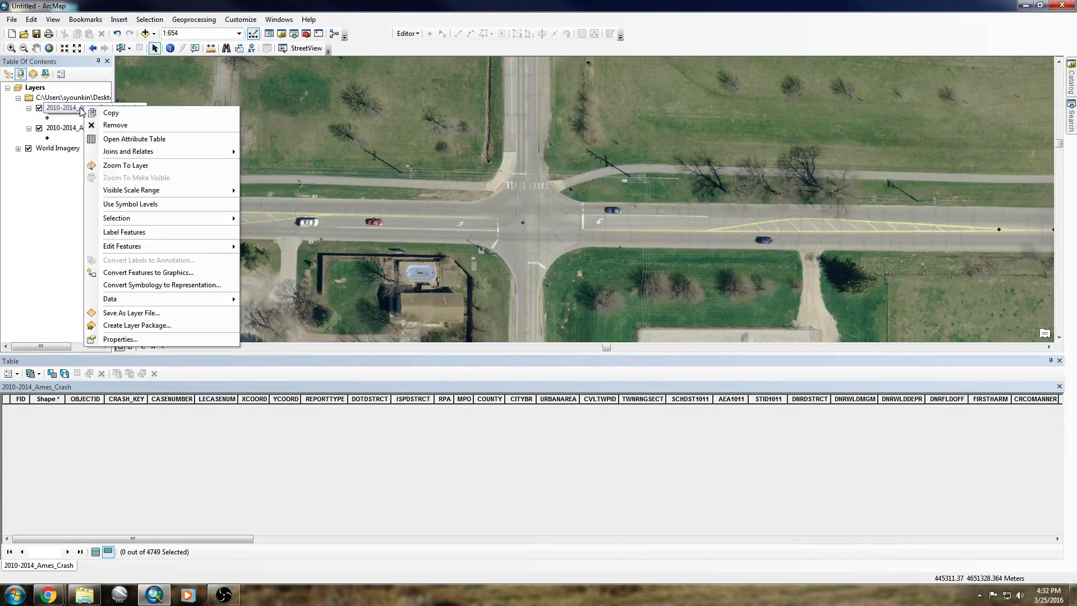
mouse_move(141, 300)
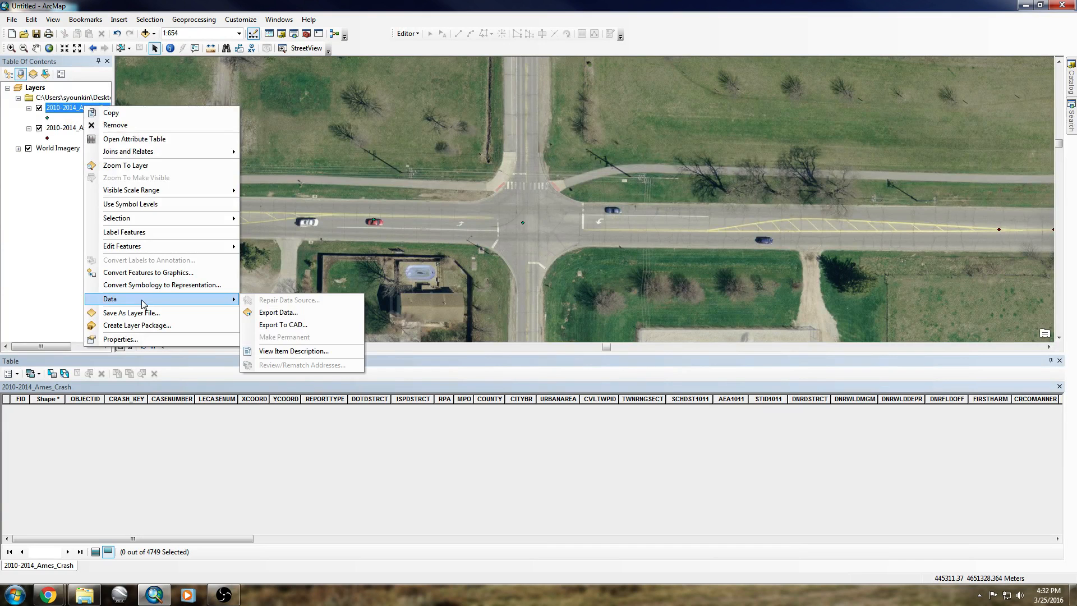
key("Escape")
key("Escape")
Step: Hide the original Ames crash layer so that only the layer made from the selected crashes is drawn over the imagery
left_click(39, 128)
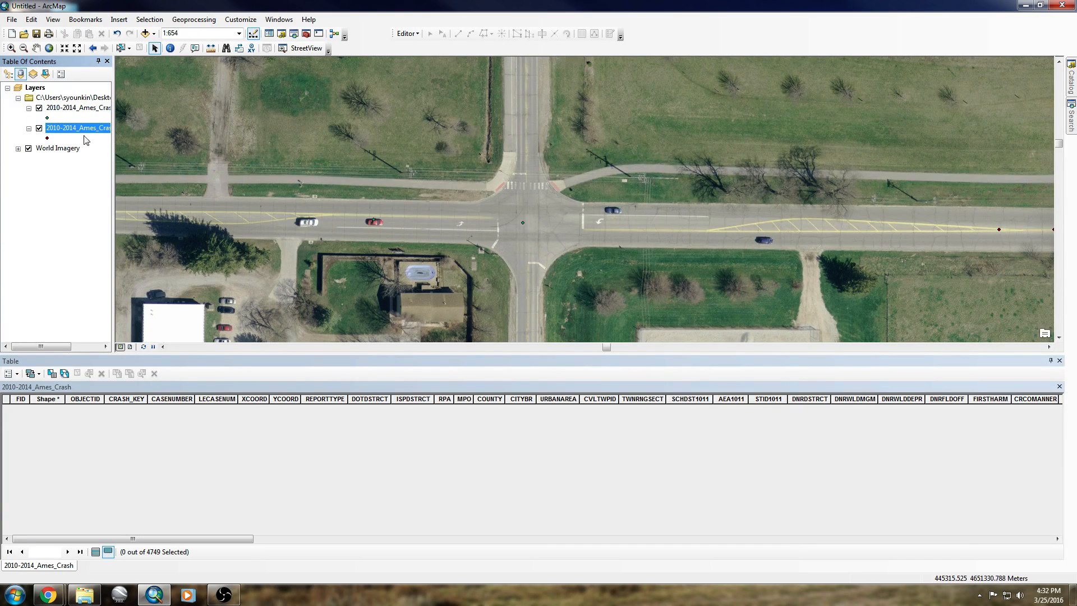
scroll(502, 218, "down", 3)
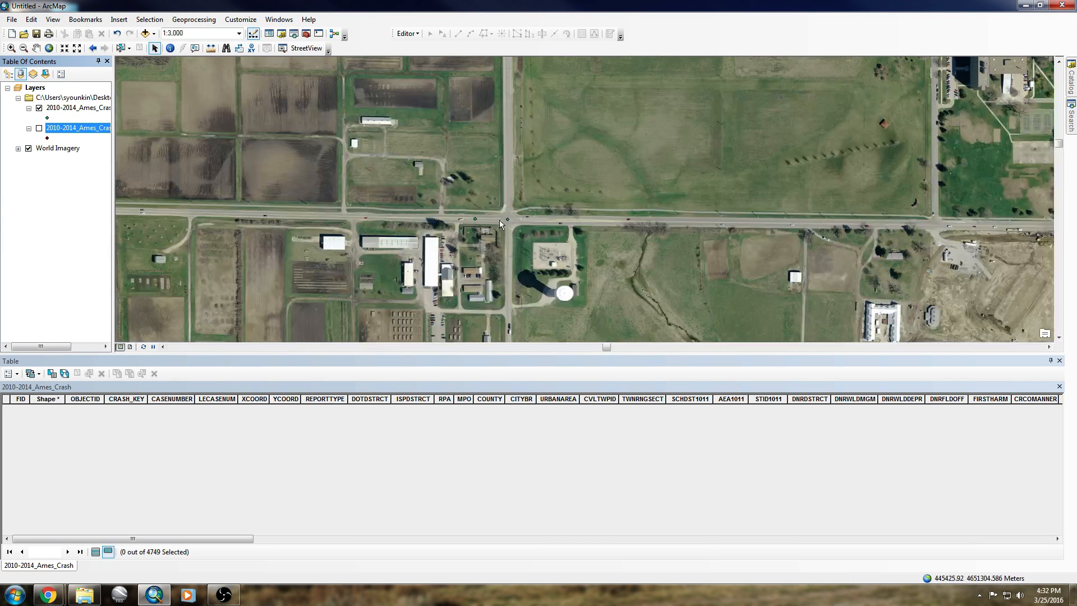
scroll(505, 227, "down", 6)
scroll(510, 240, "down", 4)
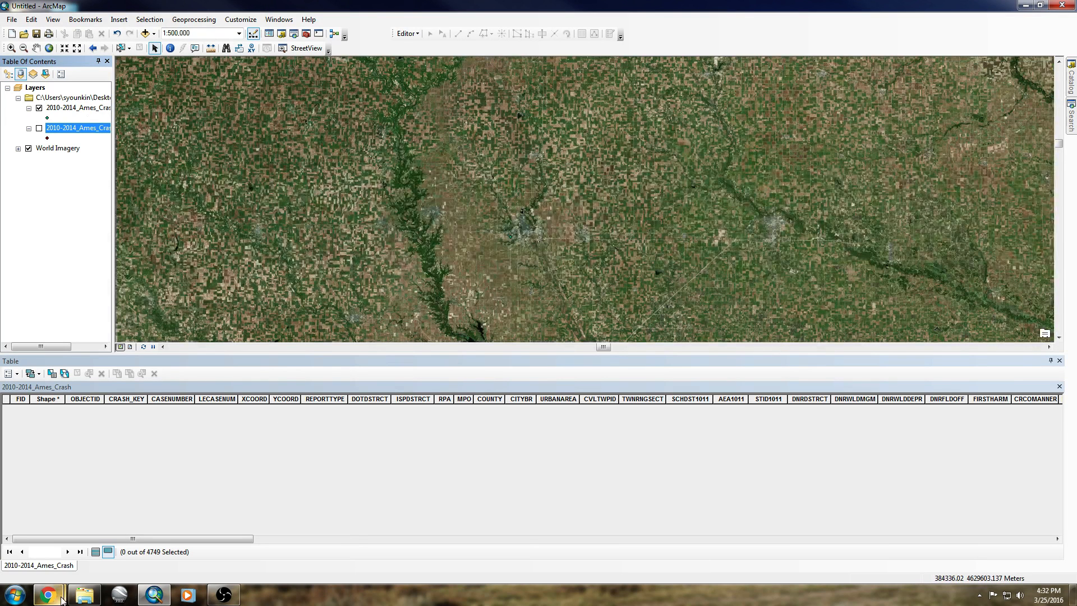
left_click(84, 594)
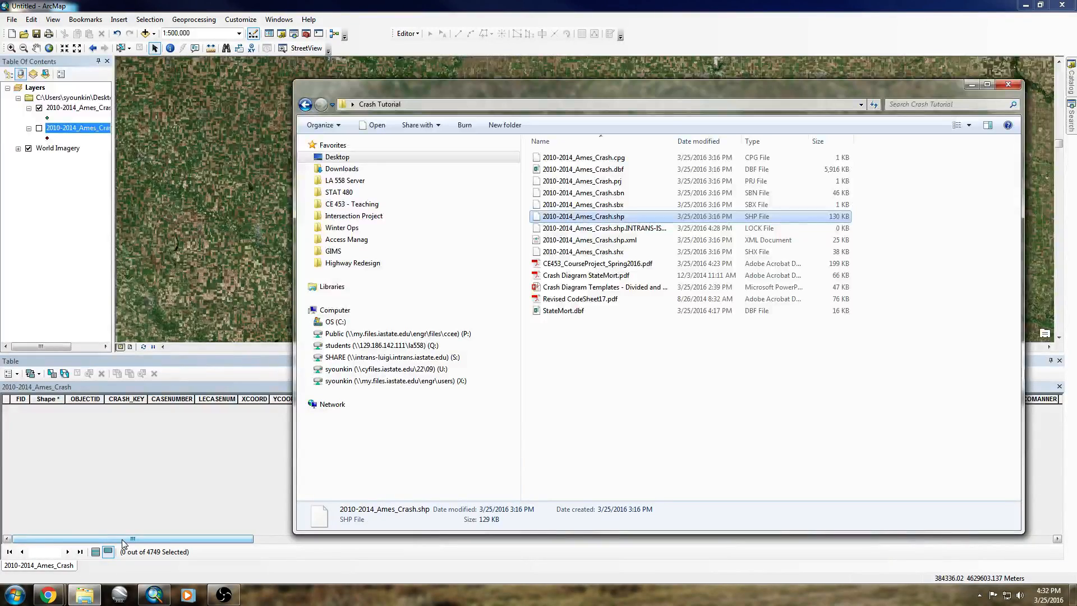
right_click(89, 107)
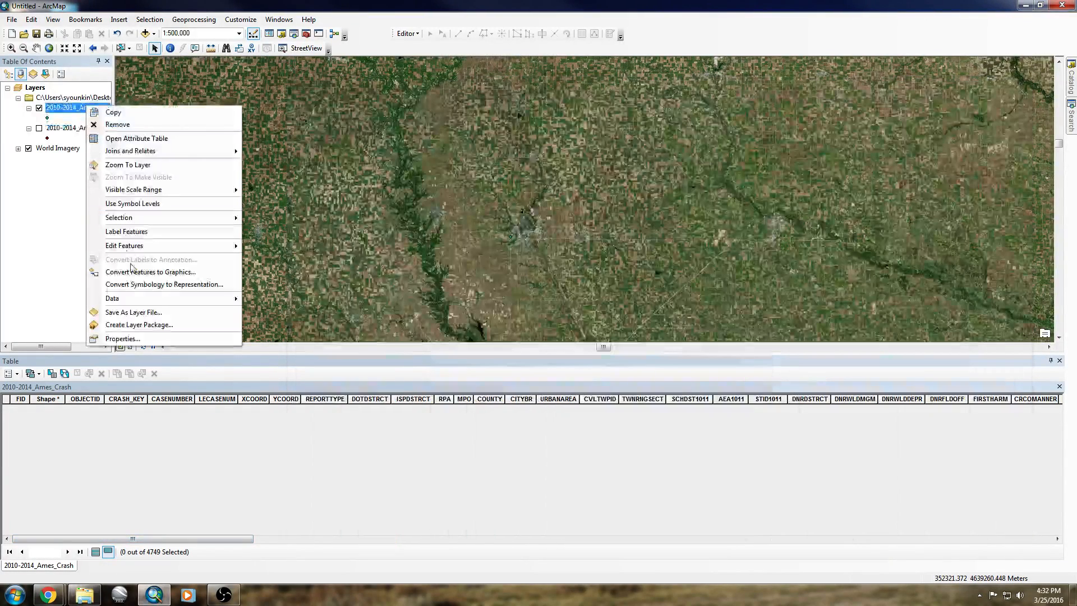
mouse_move(136, 299)
left_click(338, 312)
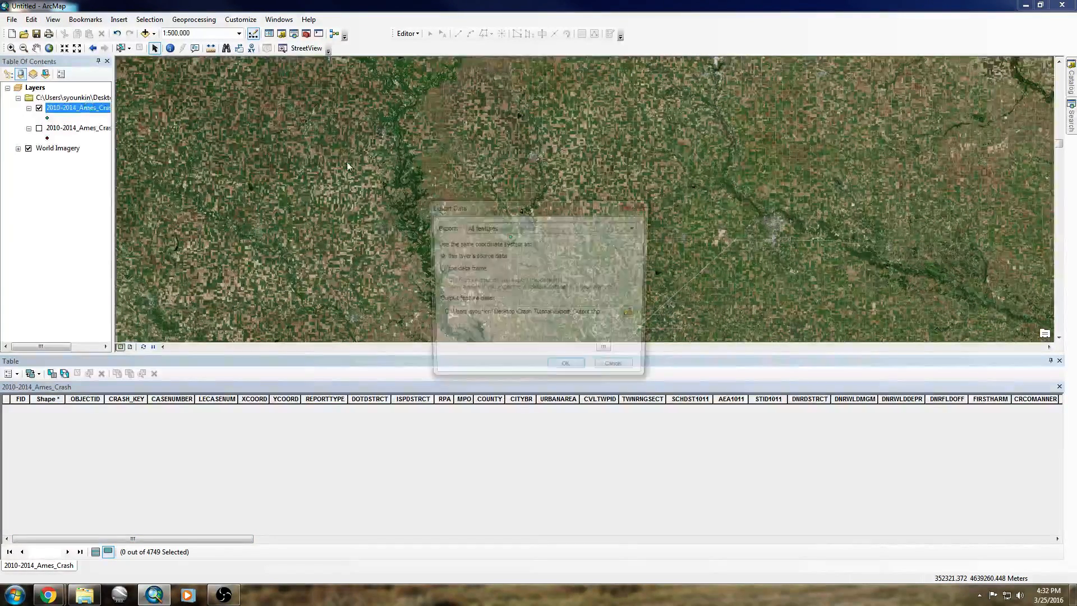
left_click(624, 372)
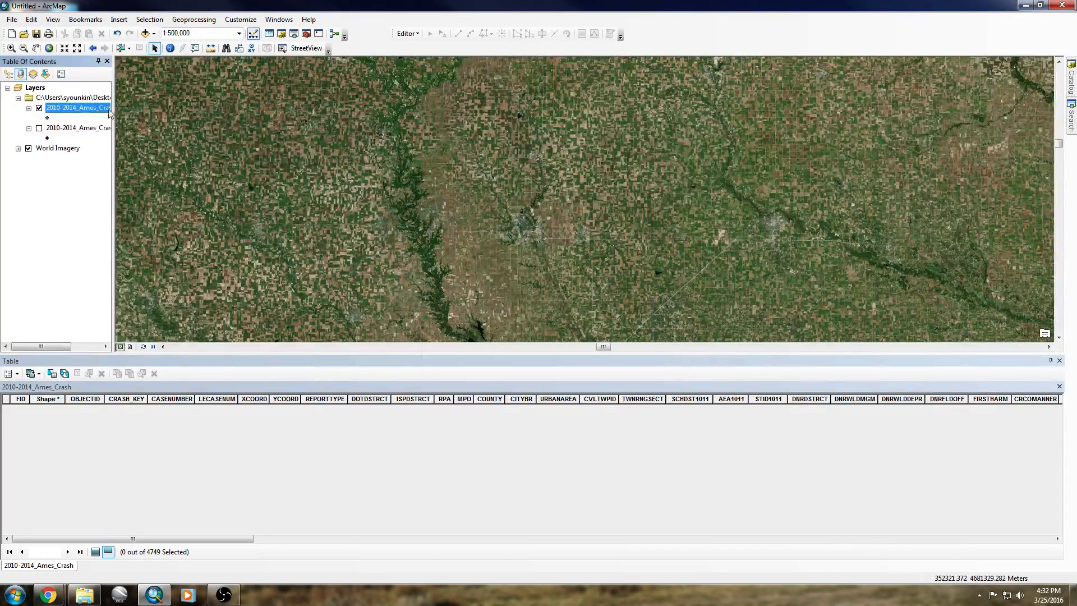
Step: Begin exporting all features of the selected-crashes layer as a shapefile and browse the connected folders for the output location, keeping Crash Tutorial
right_click(94, 108)
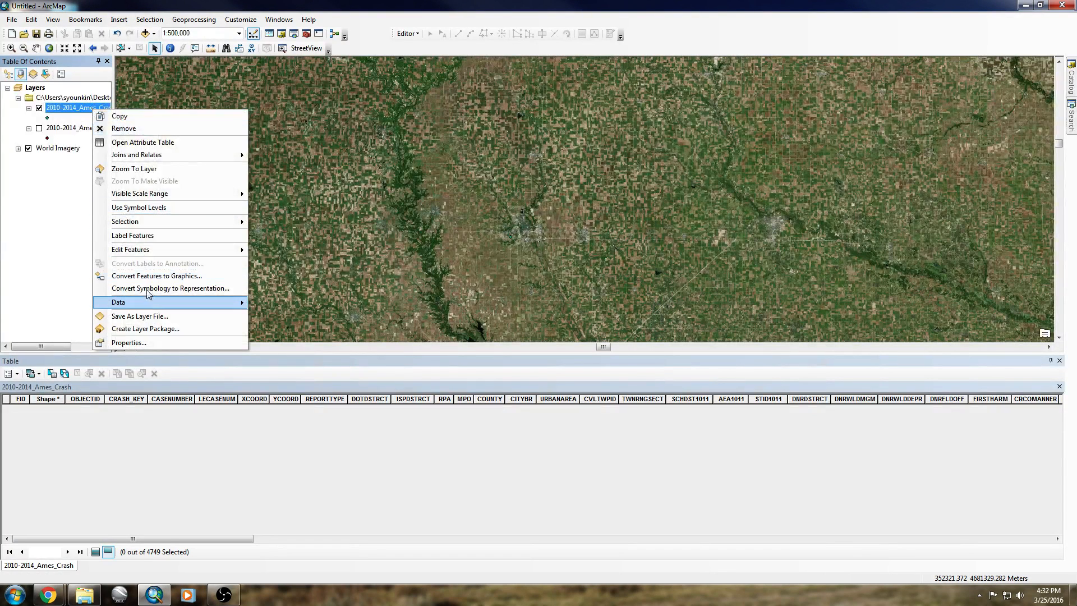
mouse_move(148, 306)
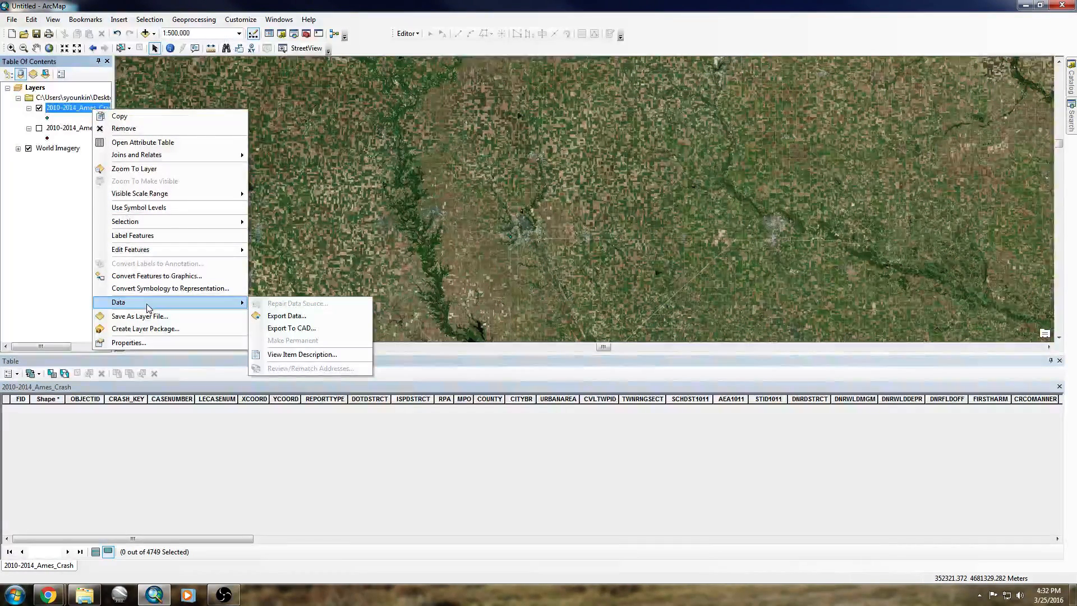
left_click(290, 317)
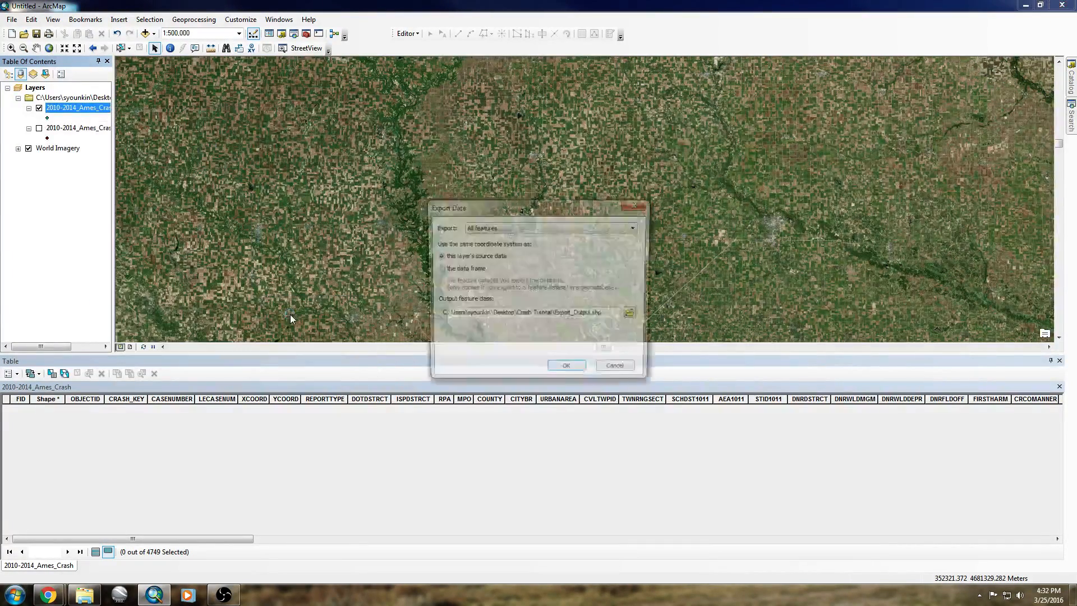
left_click(635, 314)
left_click(514, 224)
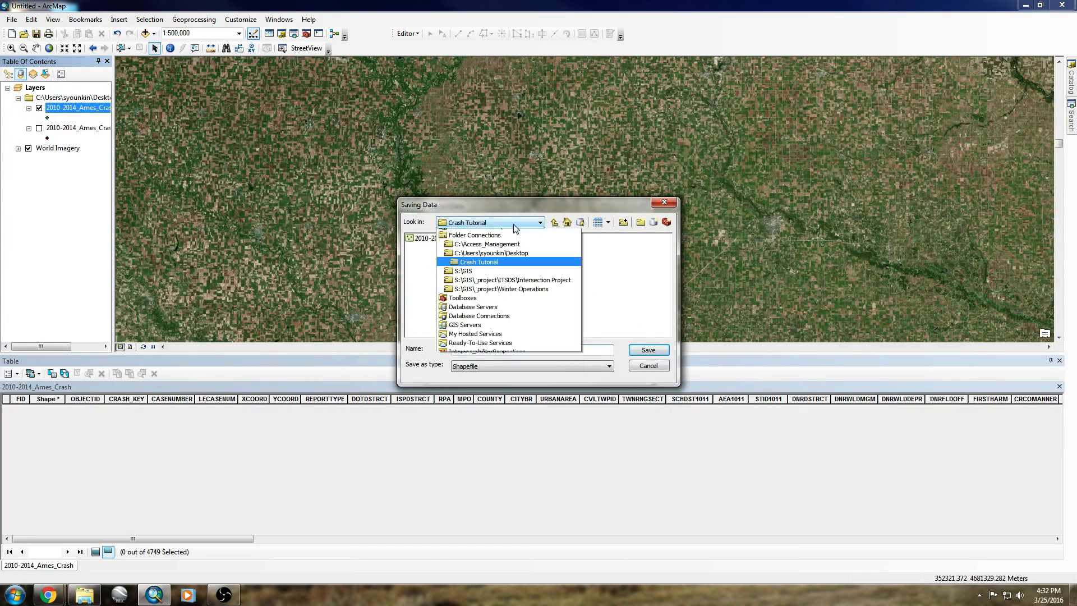
left_click(507, 275)
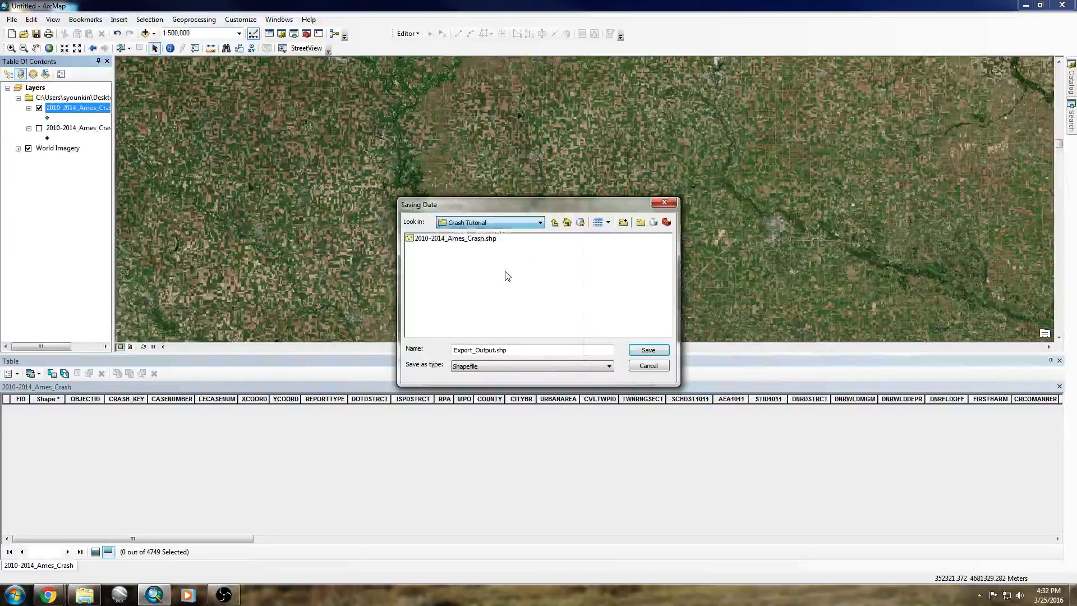
left_click(522, 223)
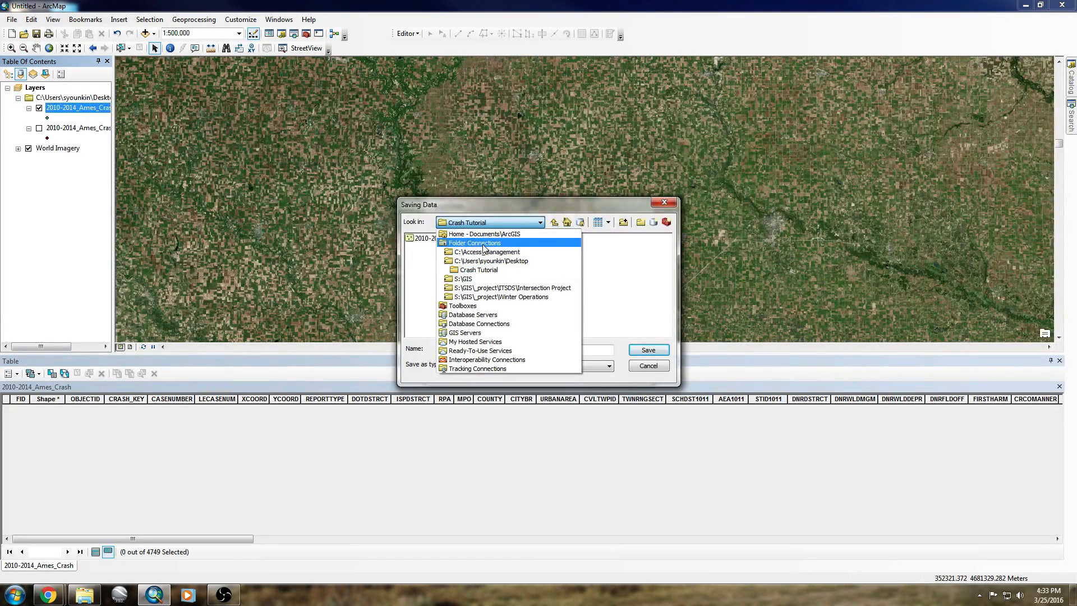
left_click(534, 221)
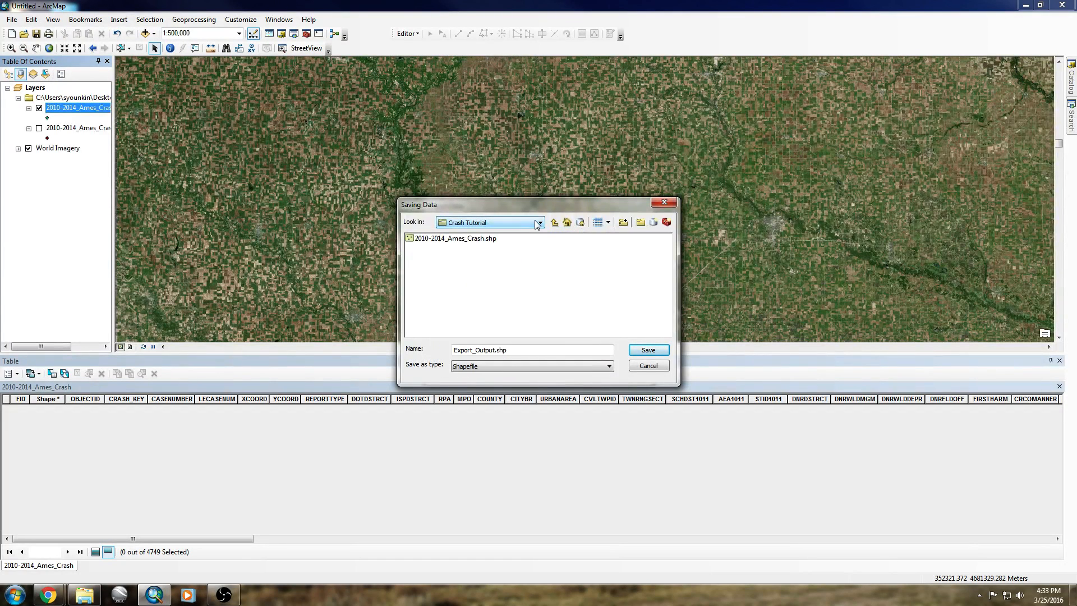
Step: Add a folder connection to the Desktop for saving the exported shapefile
left_click(623, 223)
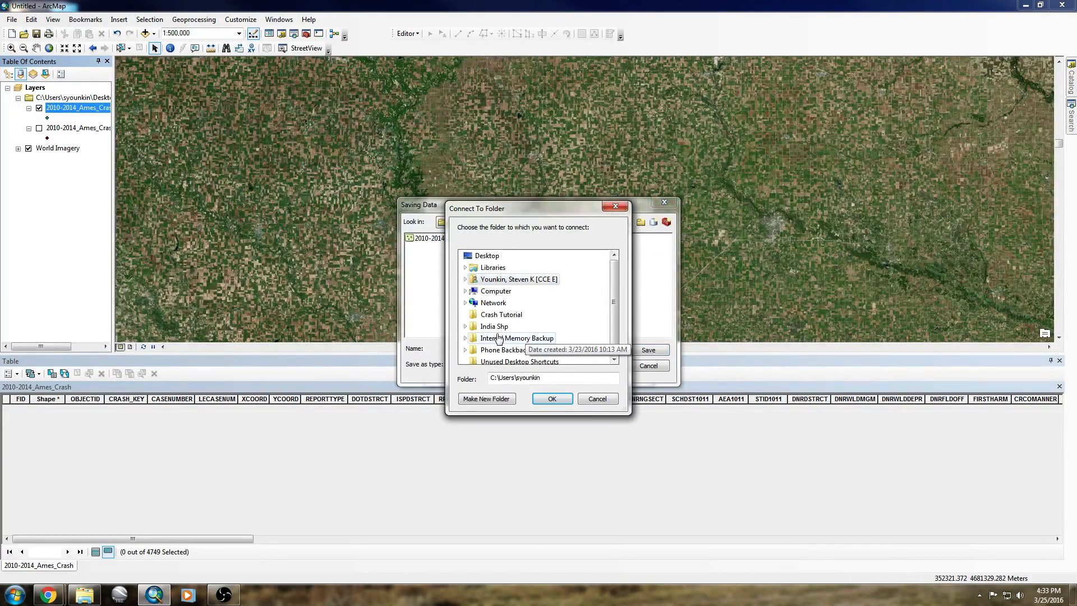
left_click(487, 256)
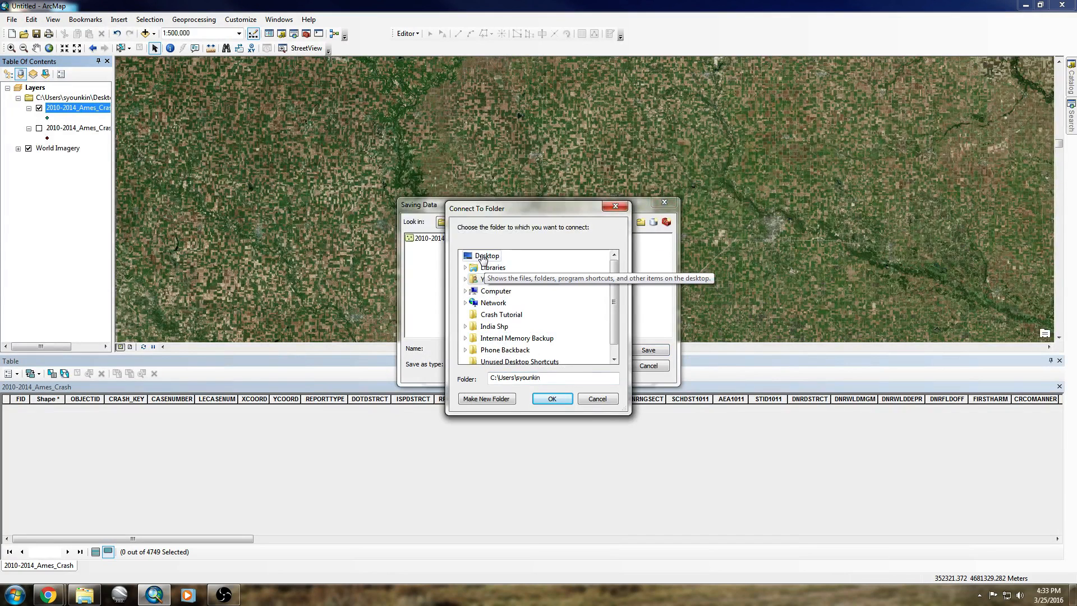
left_click(554, 399)
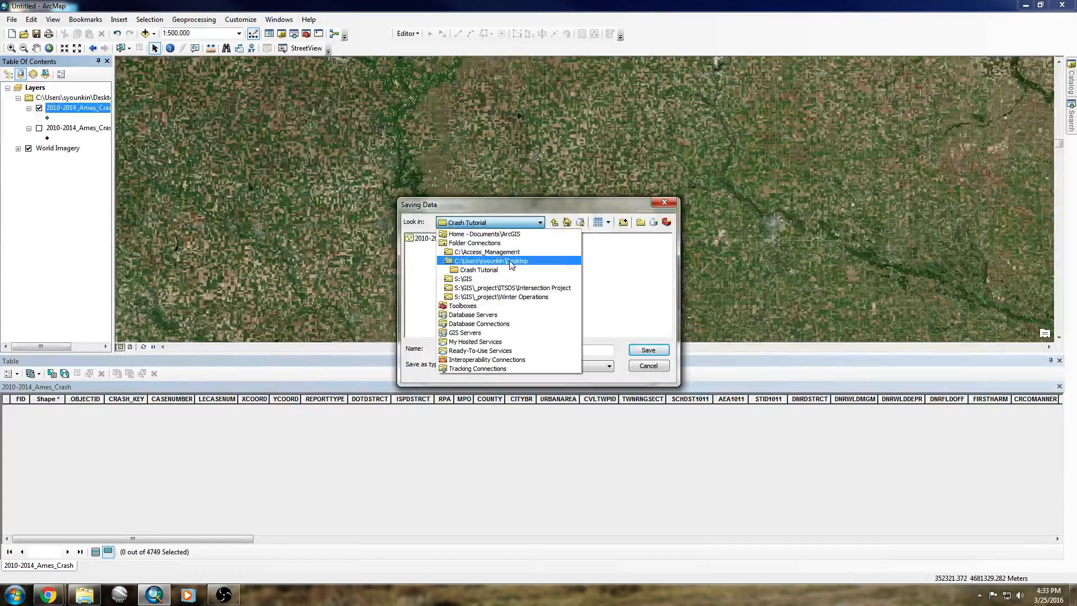
Step: Save the exported shapefile in the Crash Tutorial folder as MortandStateCrash2010-14 and add it to the map as a layer
left_click(494, 270)
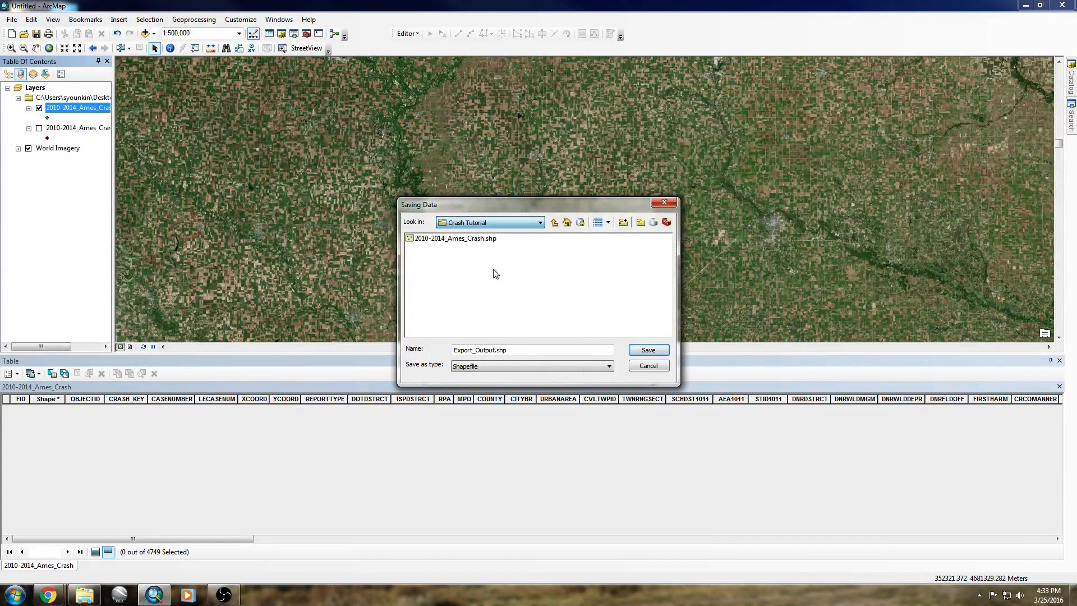
left_click(456, 239)
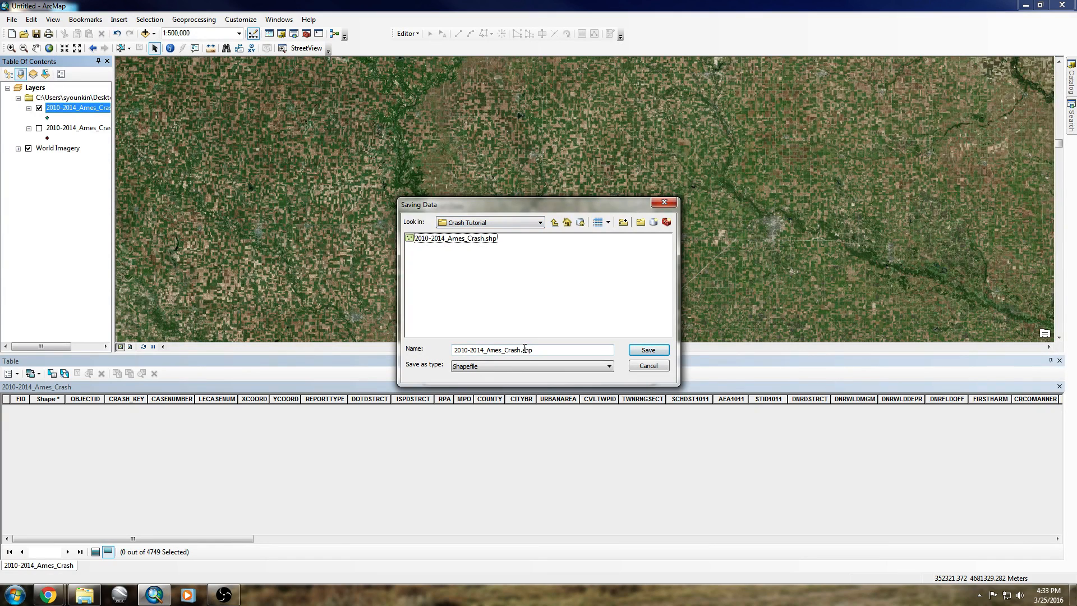
left_click_drag(521, 349, 424, 345)
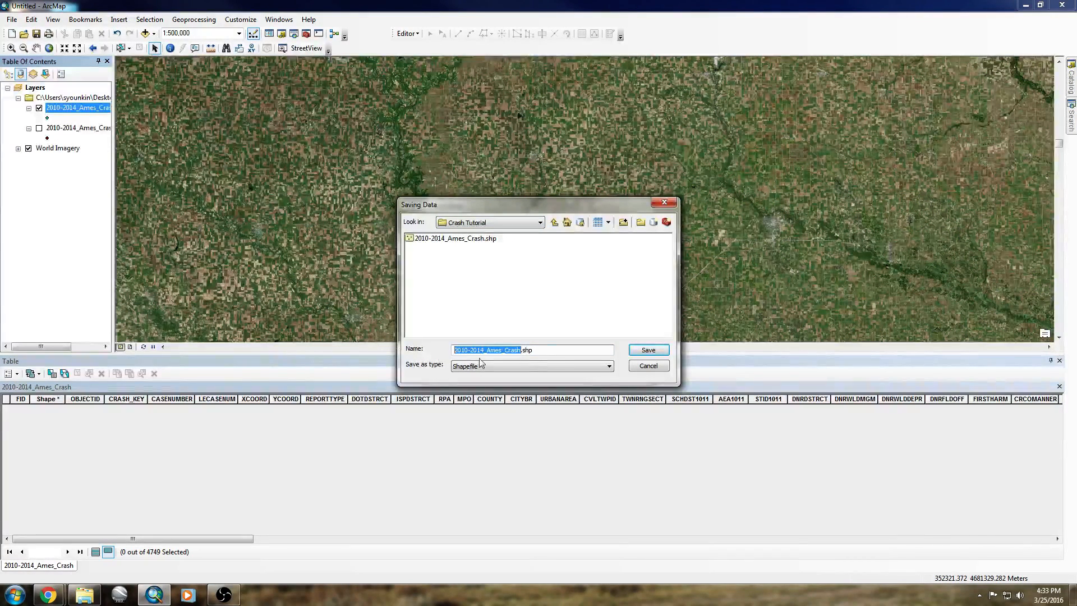
left_click_drag(547, 350, 387, 348)
type("MortandStateCrash2010-14")
key("Return")
key("Return")
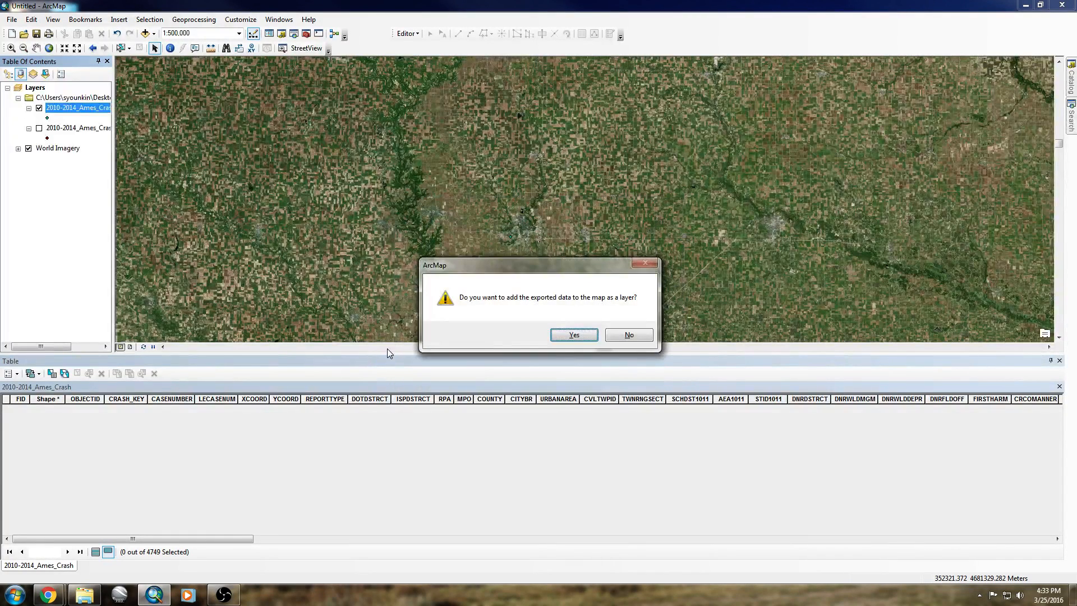
key("Return")
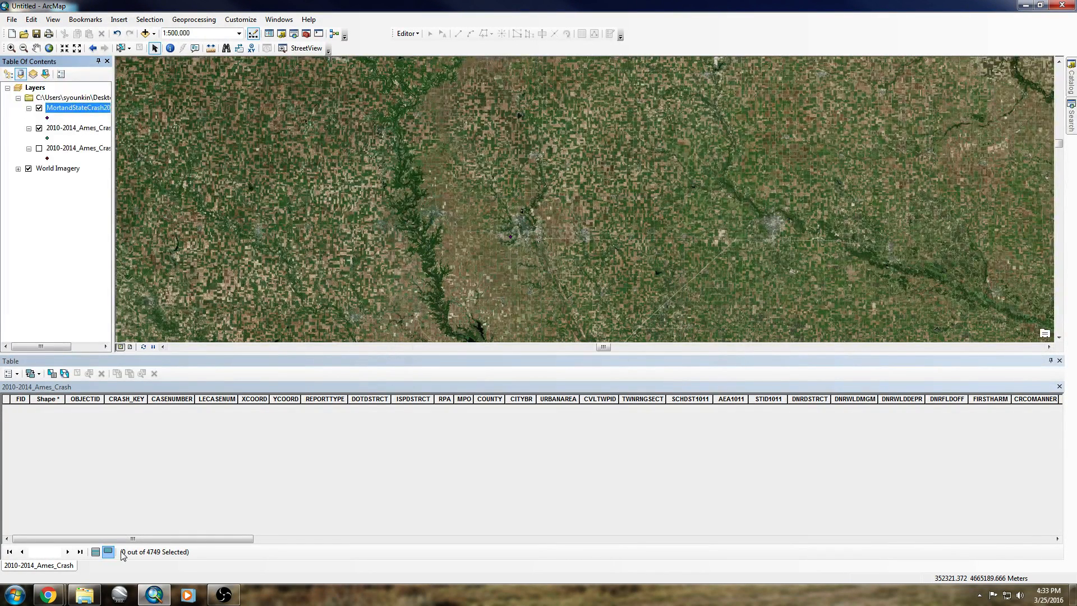
Step: Switch to the Crash Tutorial folder in File Explorer and open MortandStateCrash2010-14.dbf with Excel
left_click(84, 594)
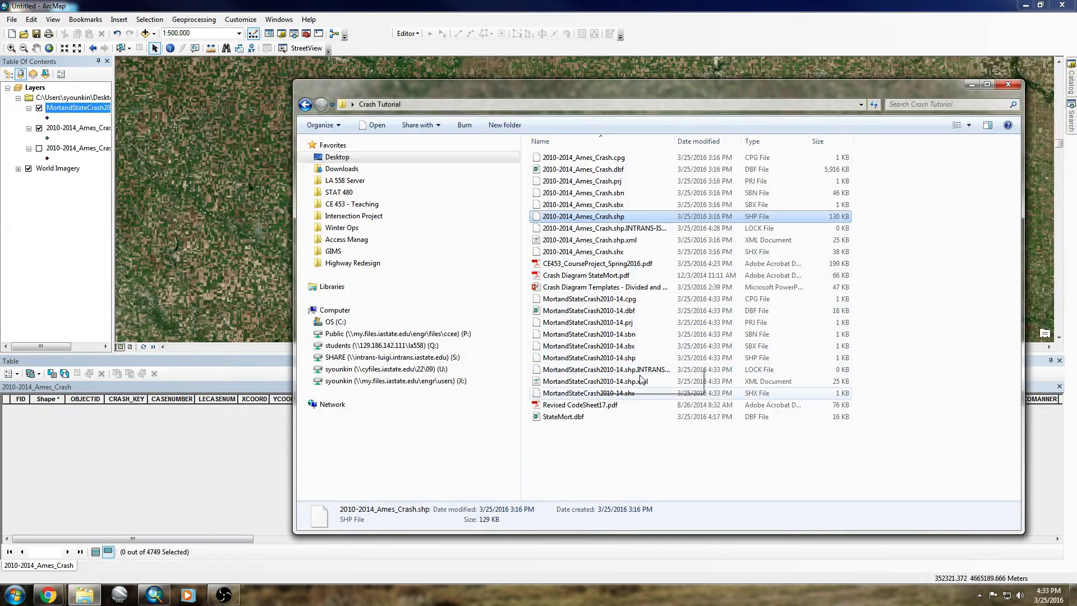
left_click(933, 5)
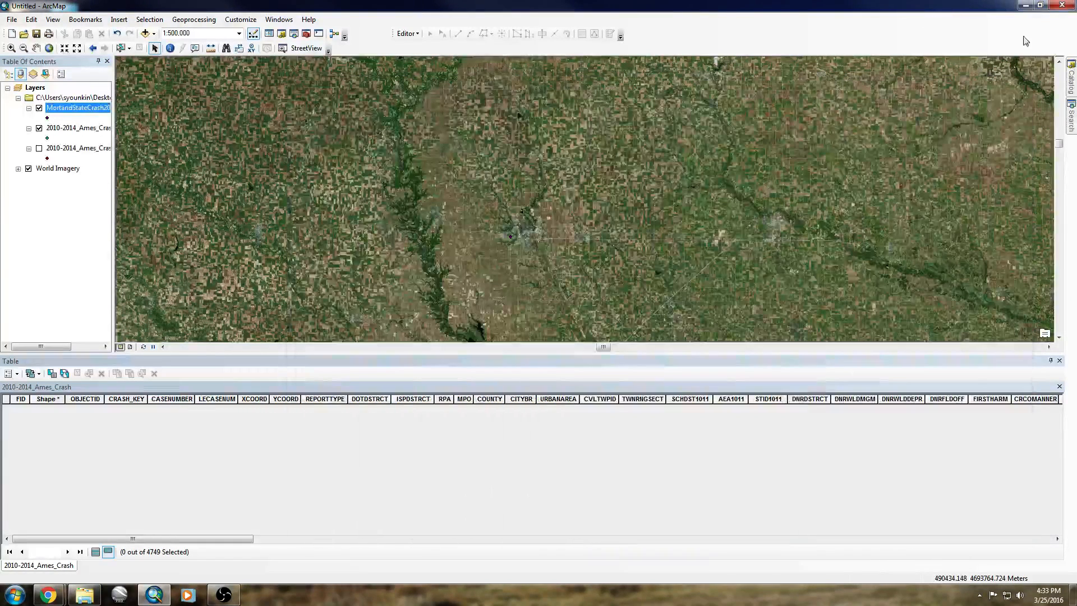
left_click(1026, 5)
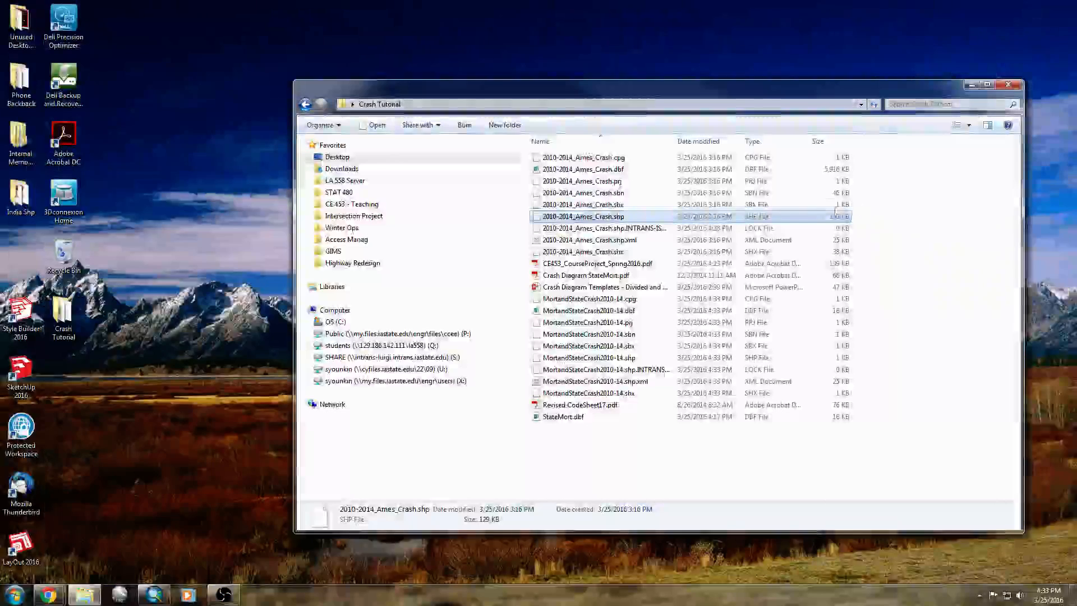
left_click(635, 313)
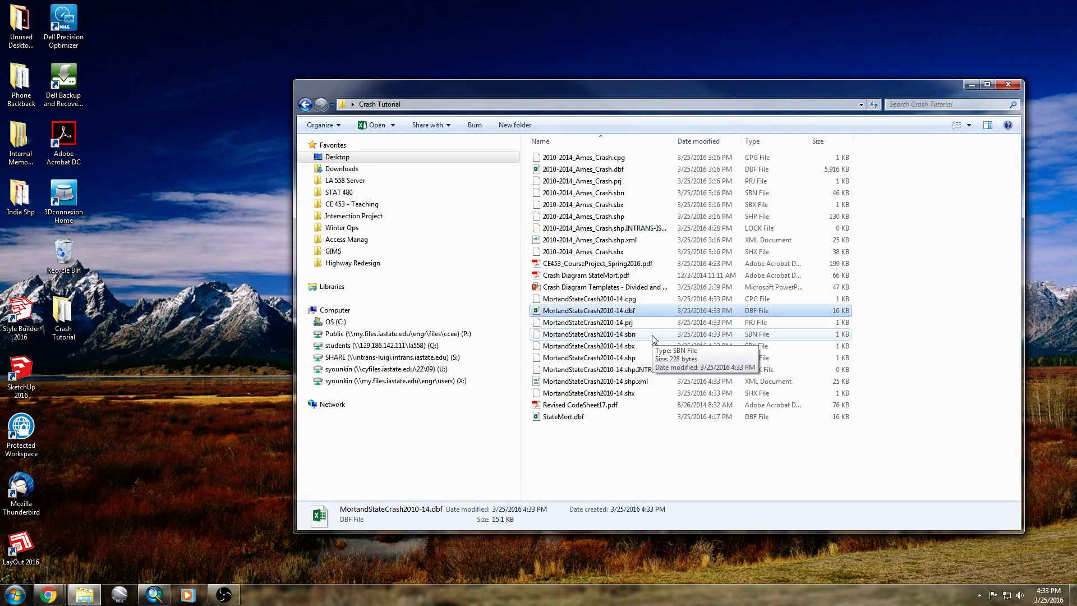
right_click(619, 316)
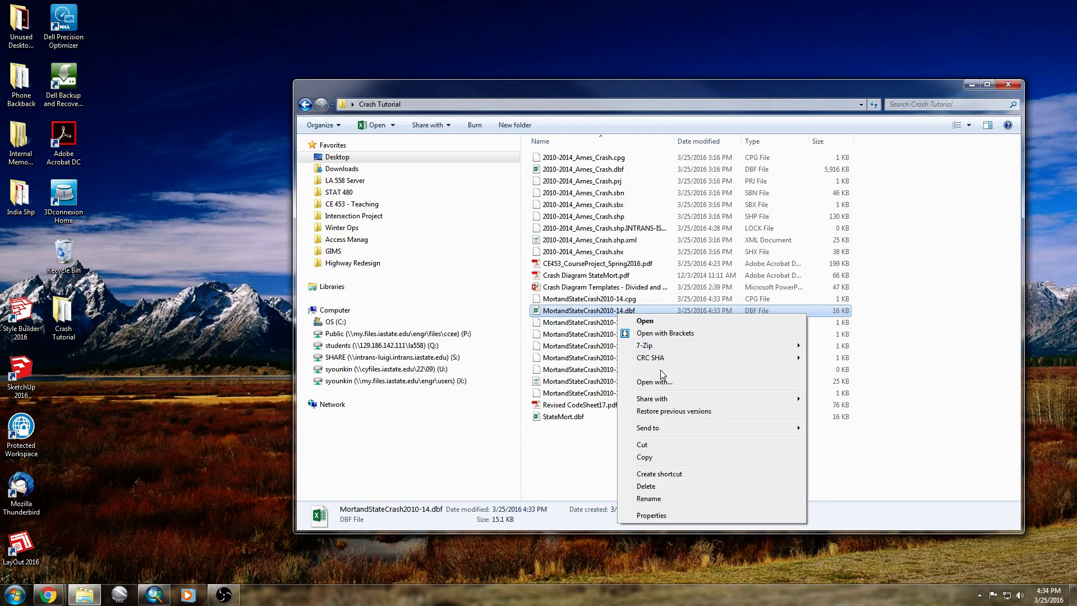
left_click(669, 382)
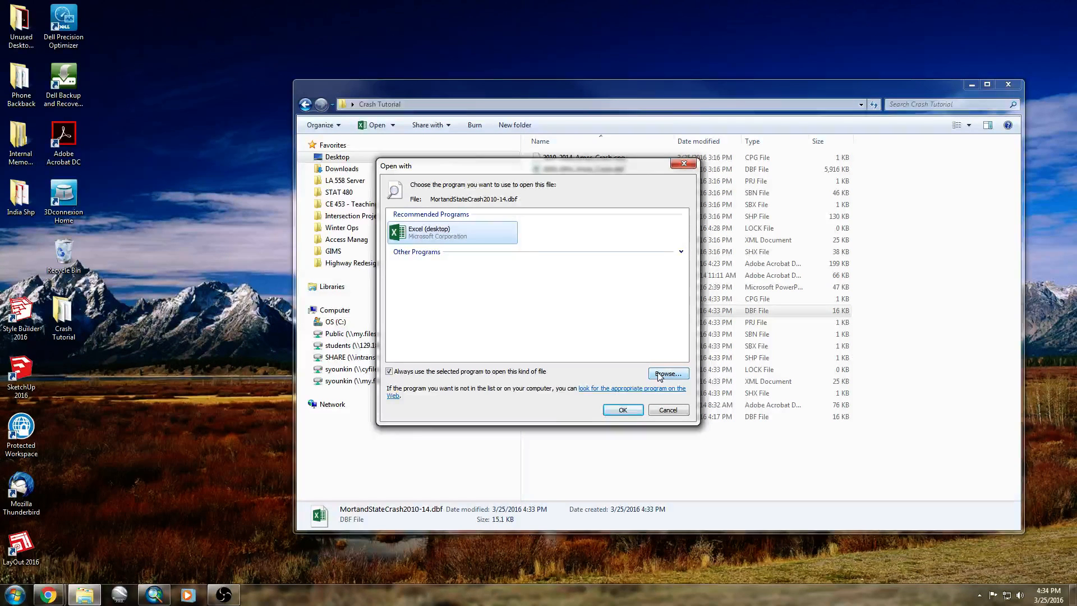
left_click(620, 410)
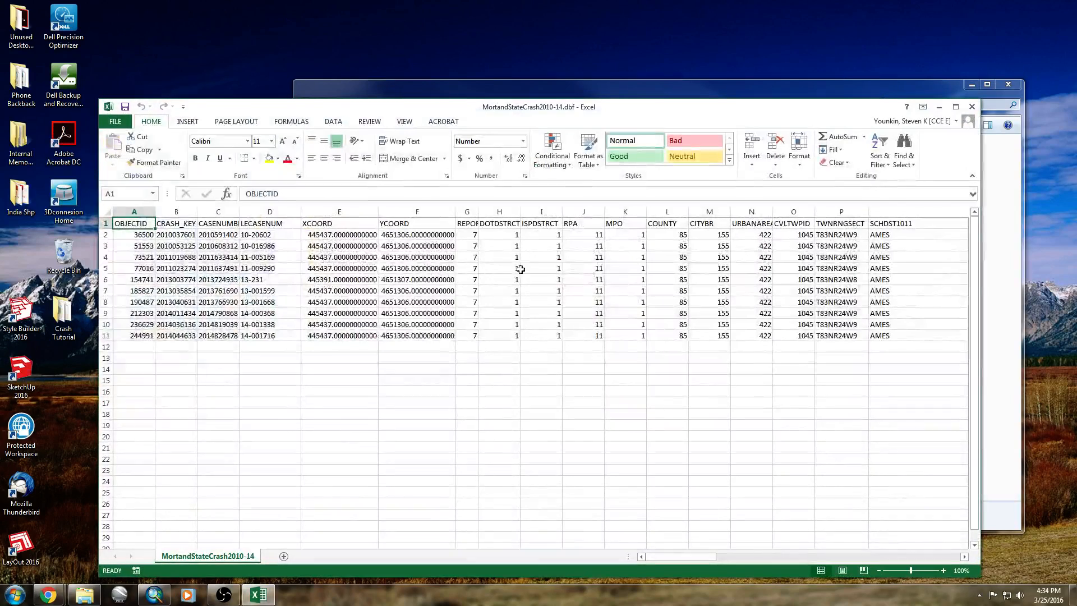
Step: Delete the columns from CASENUMBER through SCHDST1011 from the crash table
scroll(578, 257, "right", 1)
scroll(642, 258, "right", 1)
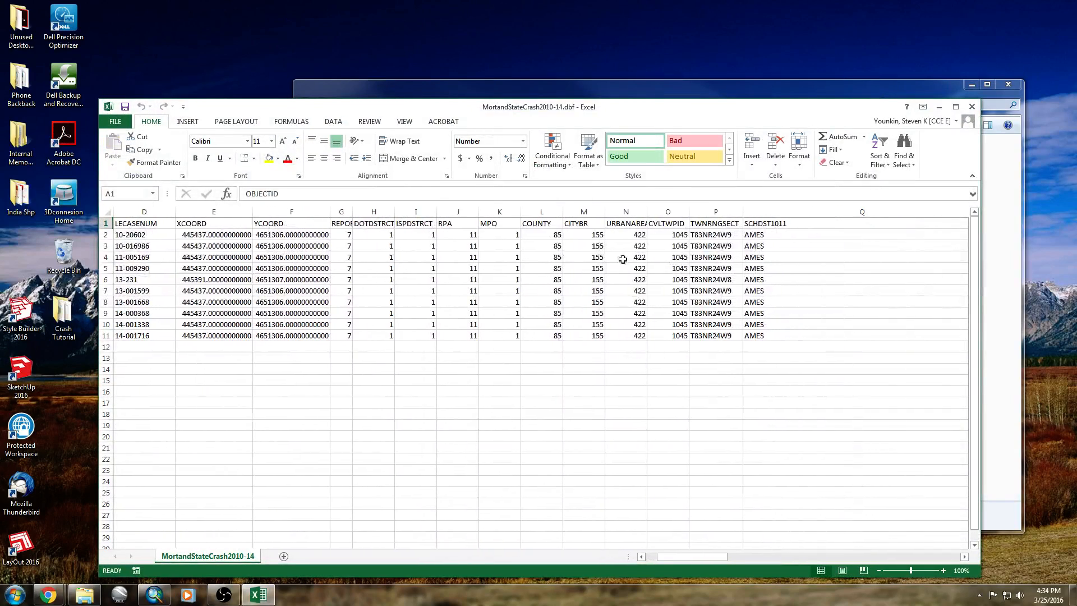
scroll(422, 252, "left", 1)
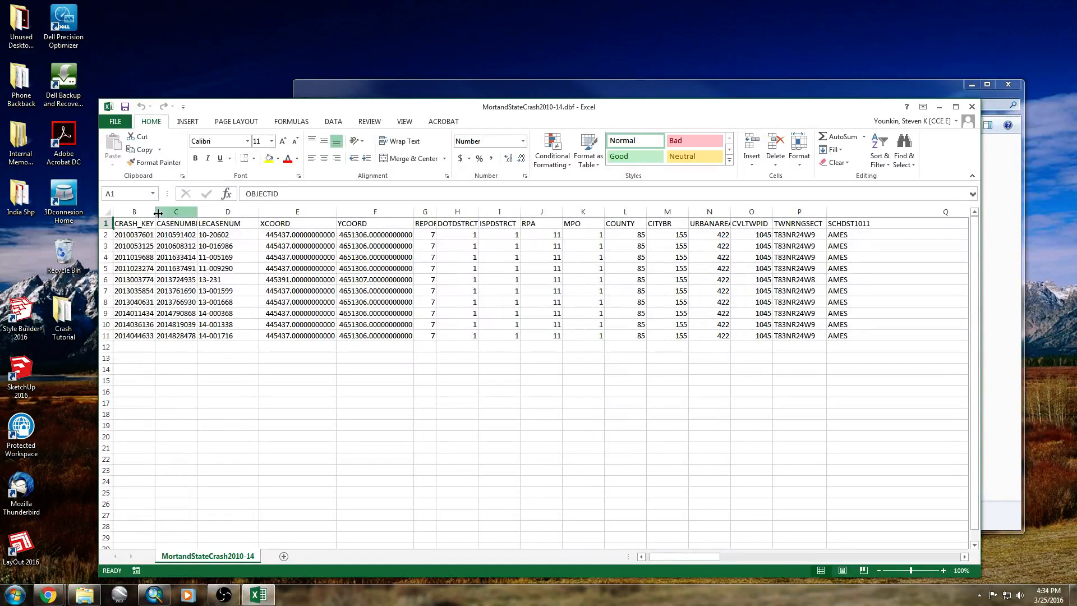
left_click_drag(175, 211, 836, 234)
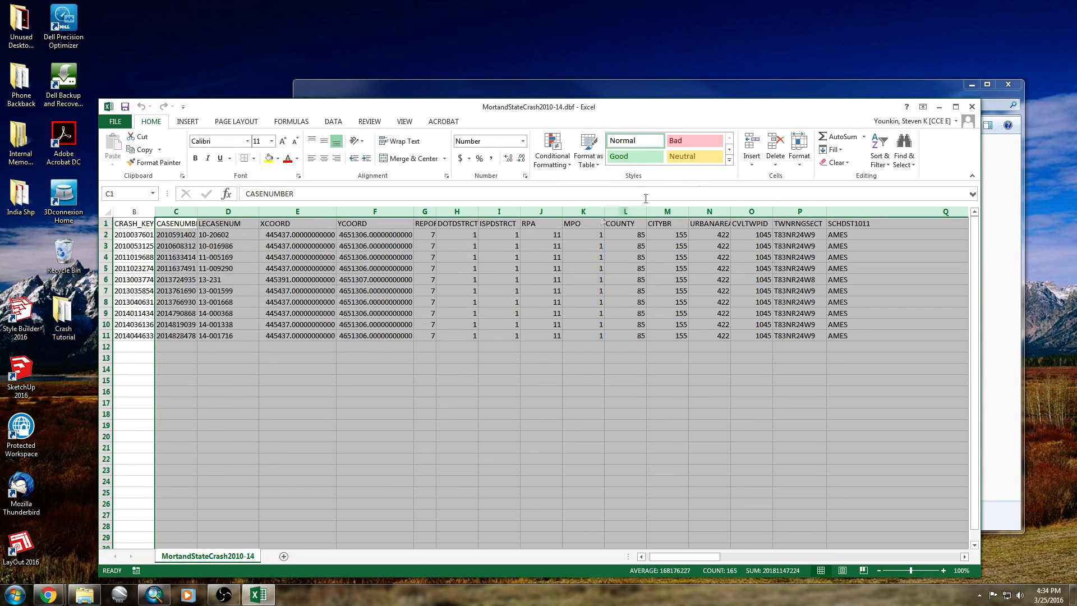
right_click(712, 207)
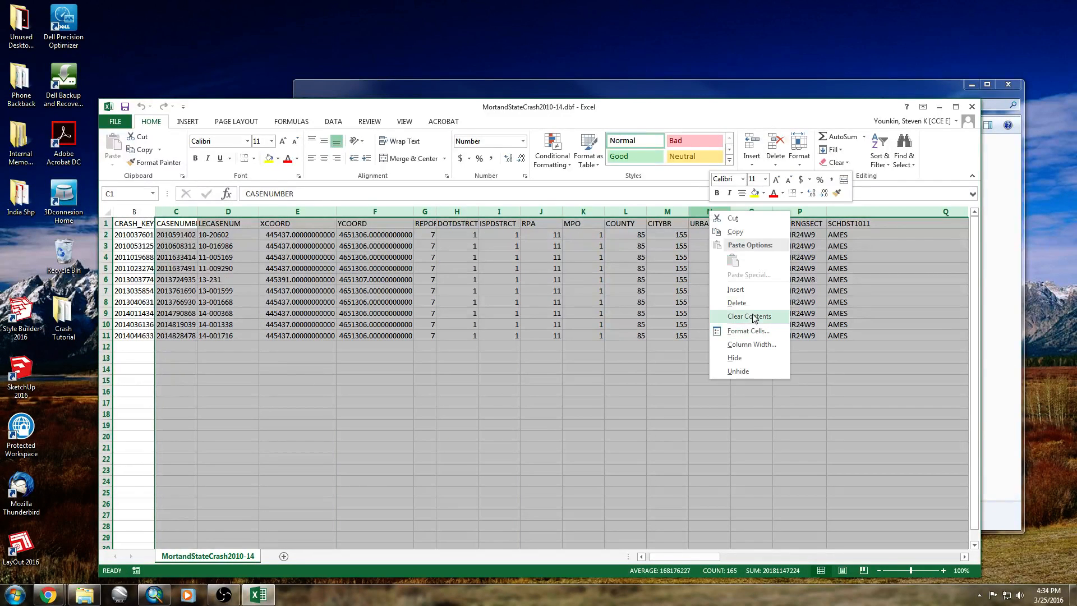
left_click(736, 303)
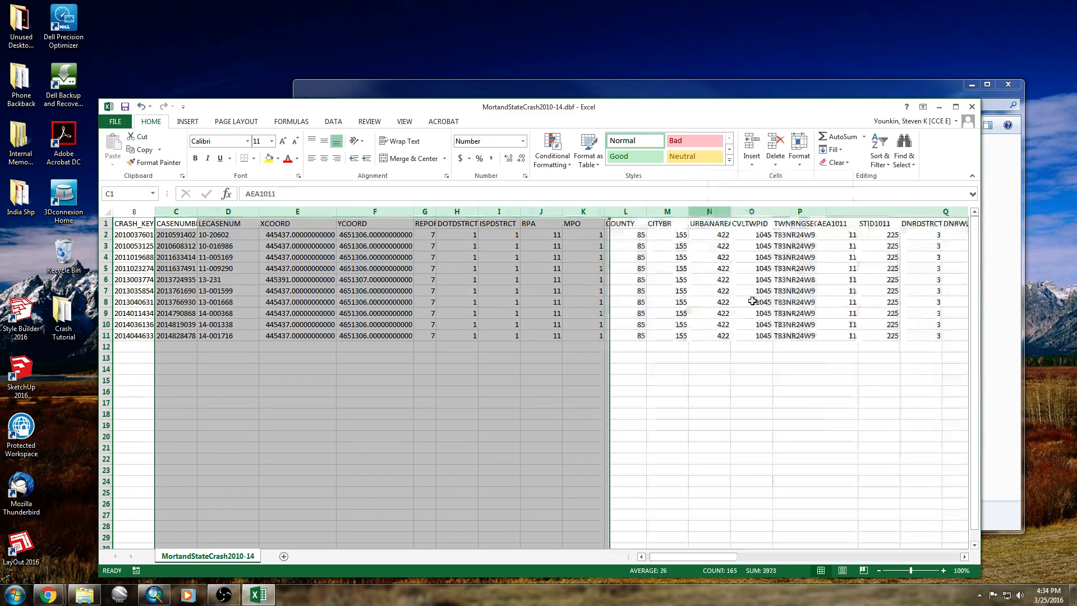
Step: Delete the columns from AEA1011 through DNRFLDOFF from the crash table
left_click(191, 213)
left_click_drag(191, 213, 393, 212)
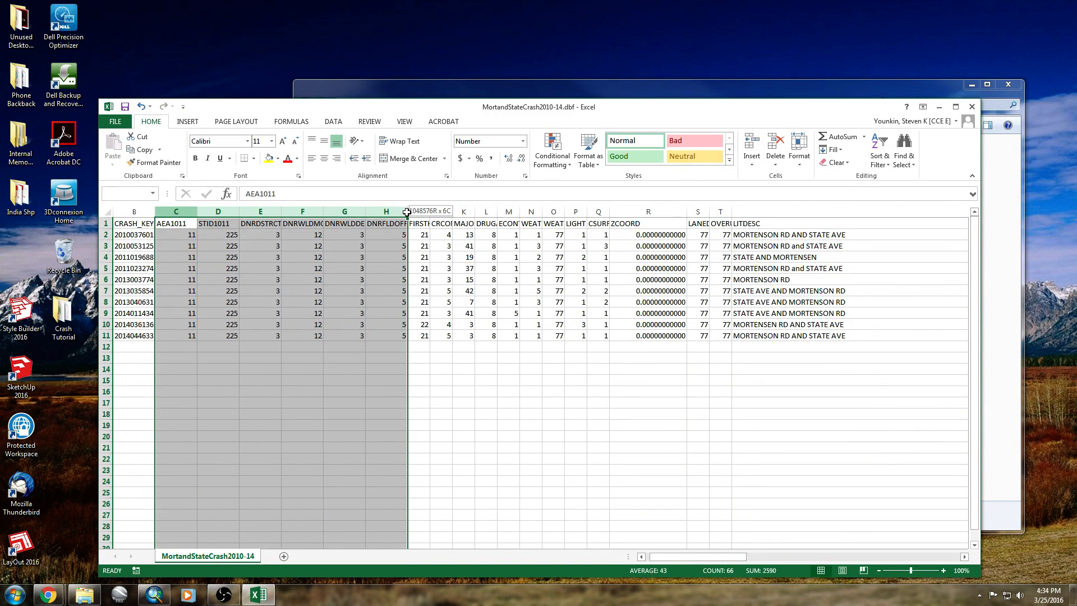
right_click(394, 211)
left_click(426, 301)
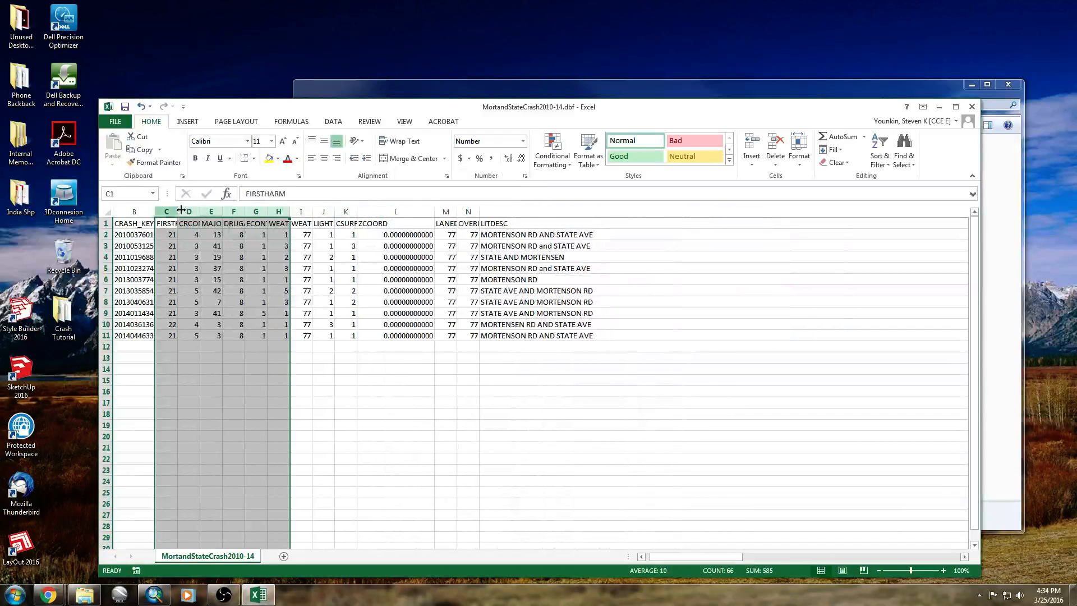
left_click(446, 279)
scroll(370, 258, "left", 1)
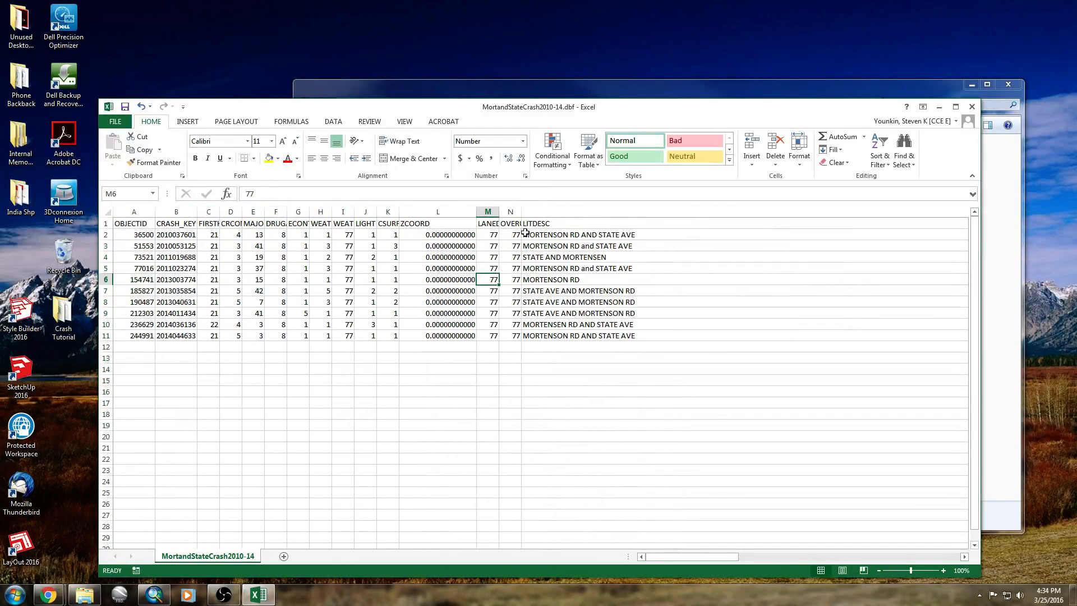
Step: Delete the columns from ZCOORD through OVERUNDER from the crash table
left_click(541, 211)
left_click_drag(509, 211, 437, 212)
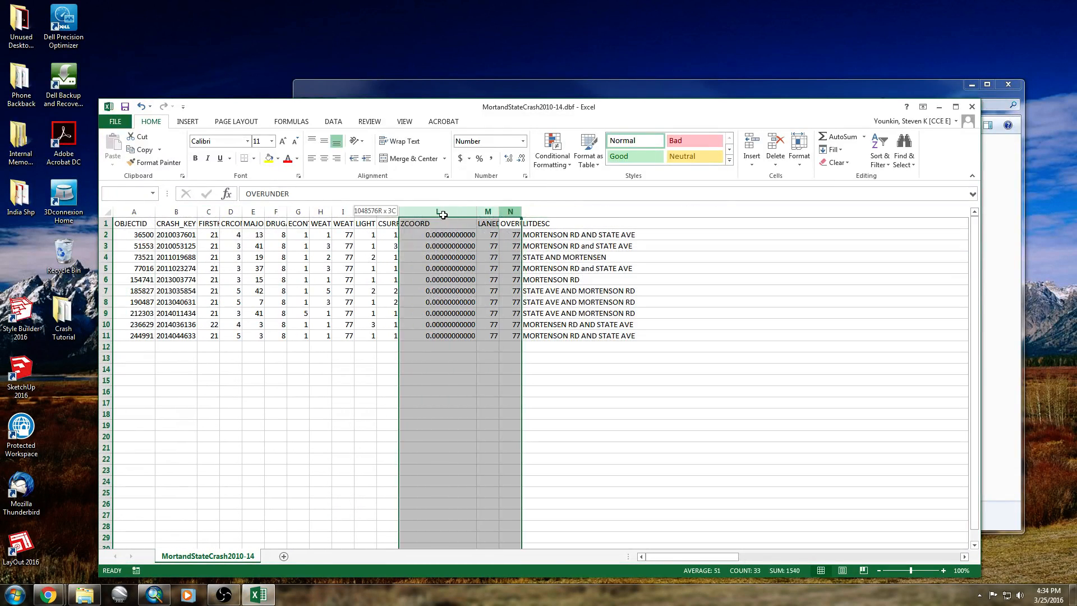
right_click(438, 211)
left_click(468, 303)
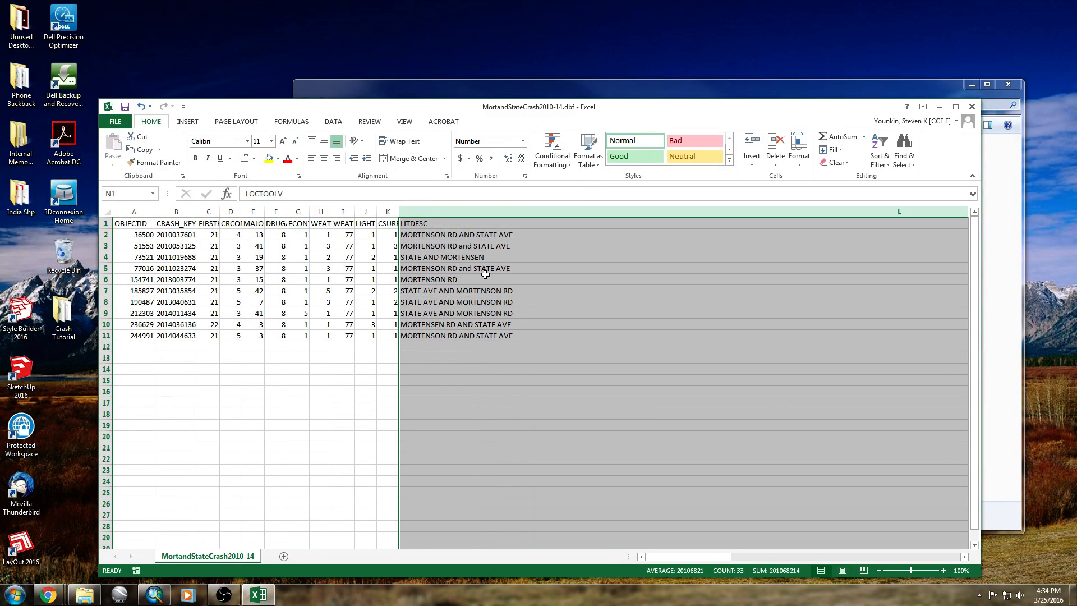
Step: Narrow the very wide LITDESC column together with the selected GIMSDATE and LOCTOOLV columns
scroll(492, 269, "right", 9)
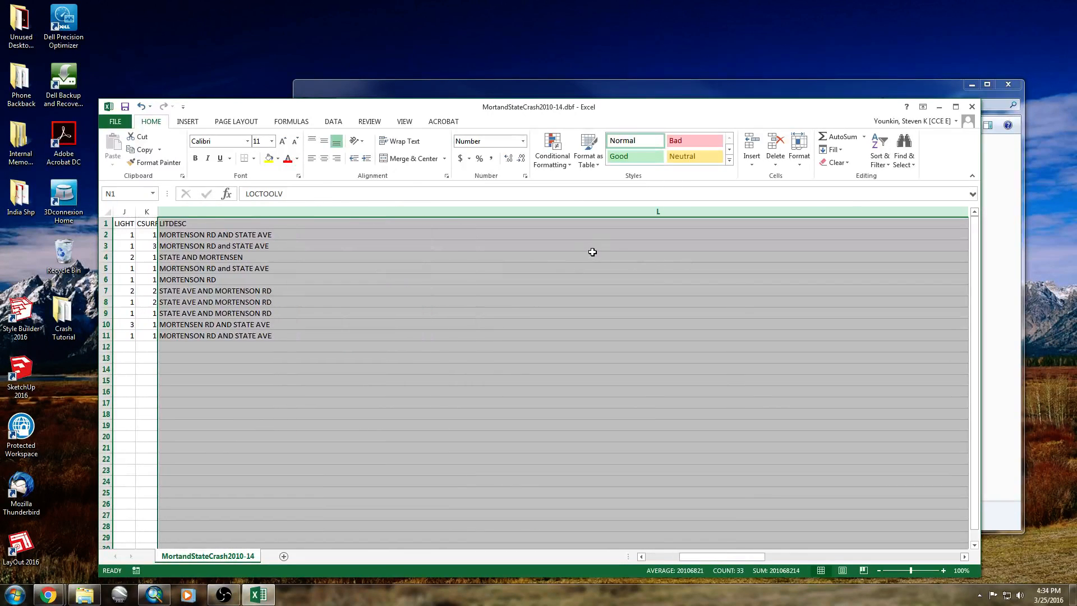
scroll(592, 252, "down", 4)
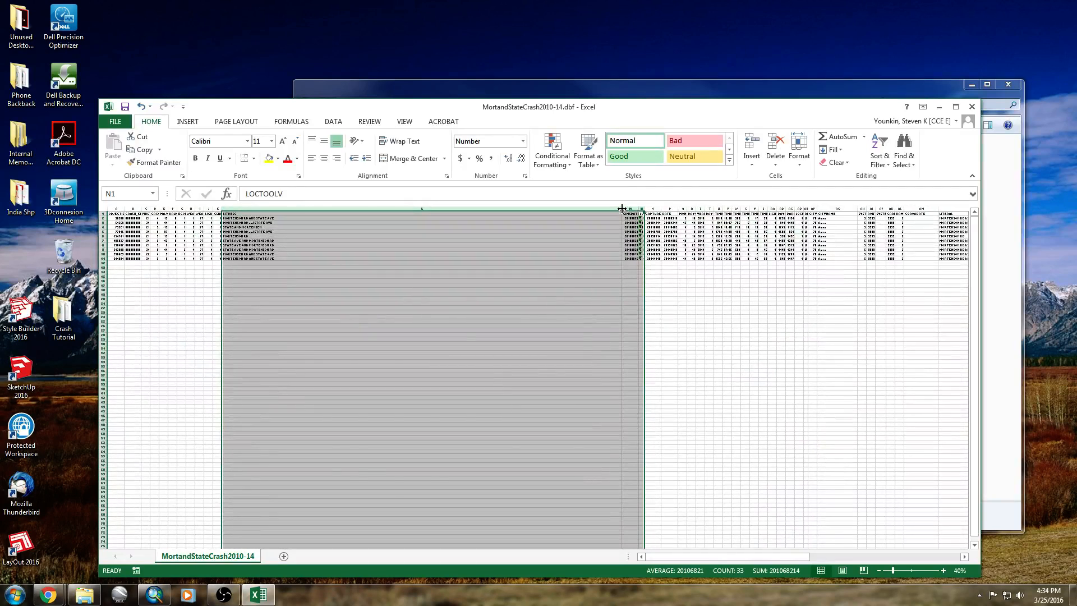
left_click_drag(621, 208, 289, 209)
scroll(324, 220, "up", 2)
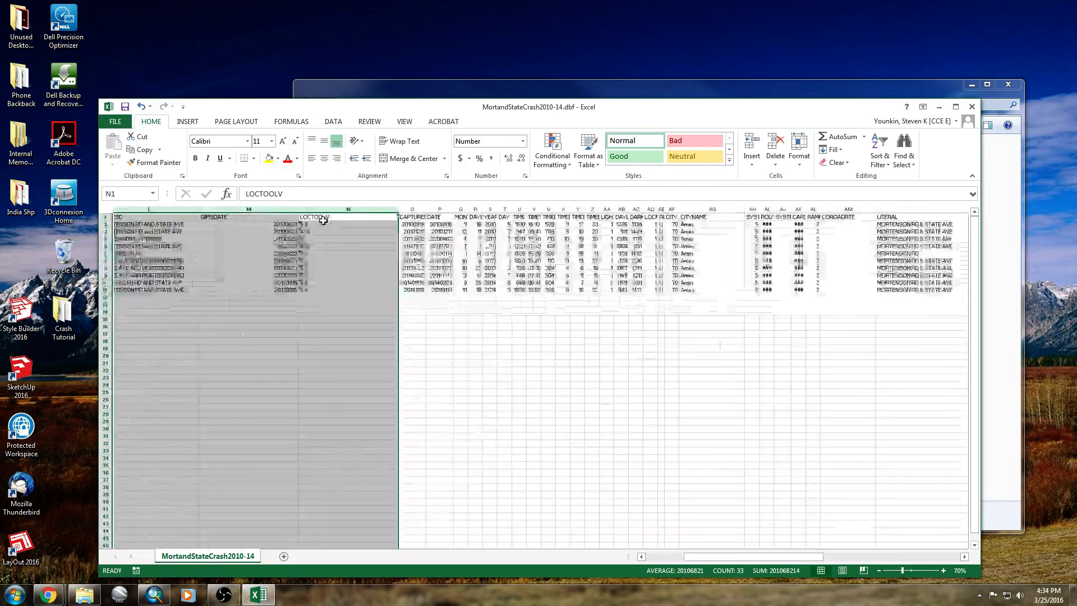
scroll(324, 221, "up", 1)
Step: Delete the GIMSDATE and LOCTOOLV columns from the crash table
left_click(371, 209)
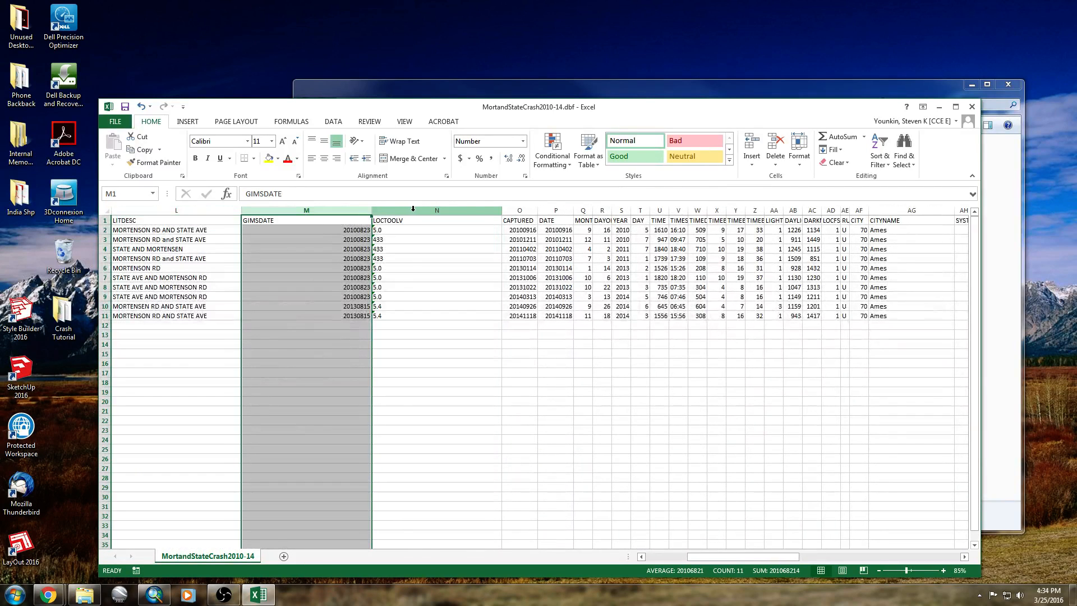
left_click(412, 209, "shift")
right_click(483, 212)
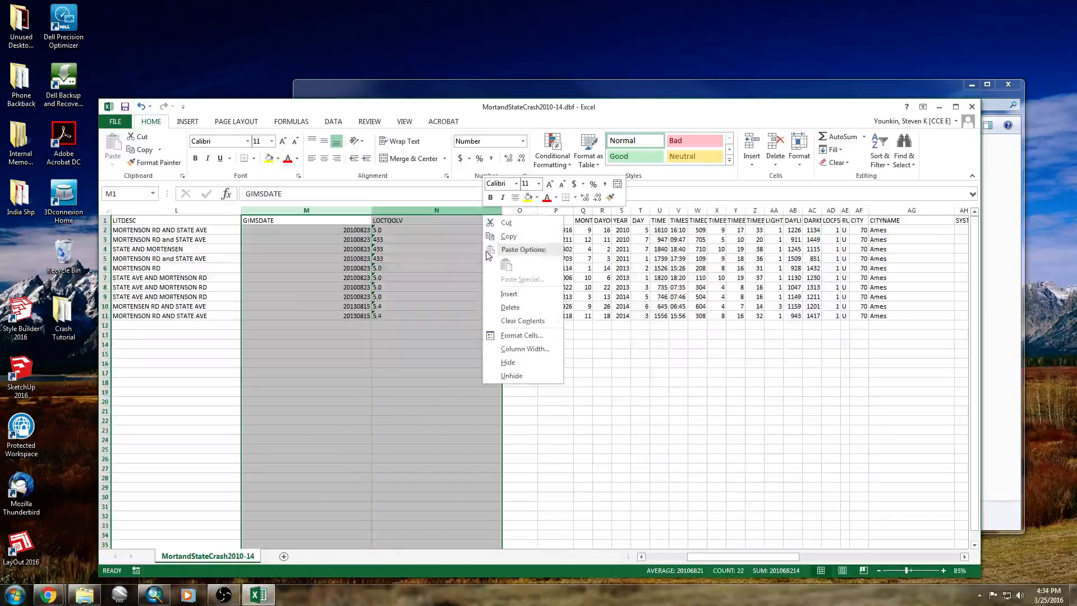
left_click(510, 308)
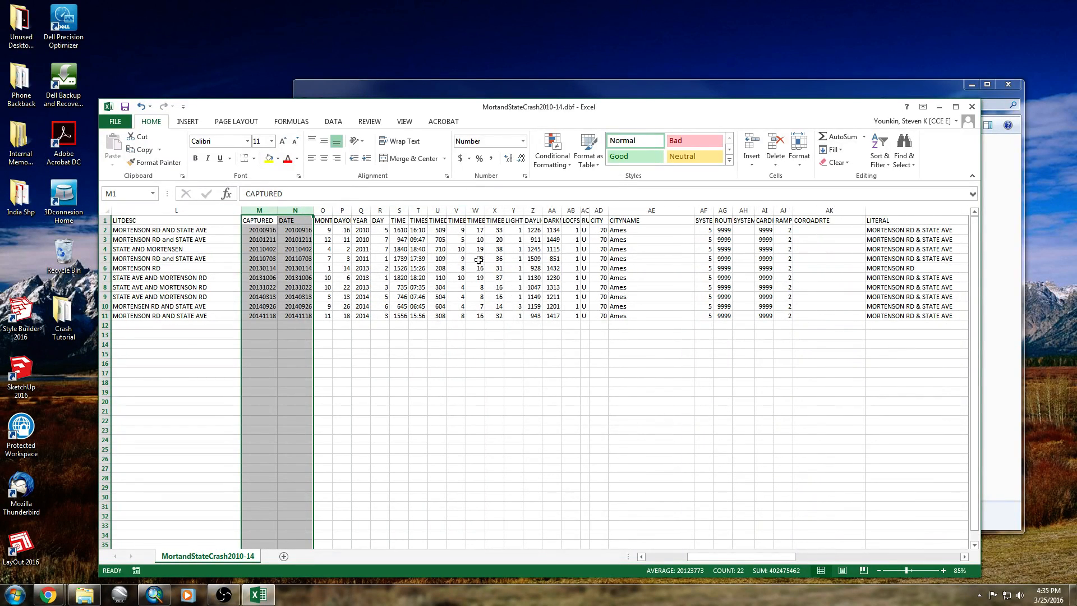
Step: Widen the FIRSTHARM and CRCOMANNER columns so that their full headings fit
middle_click(498, 255)
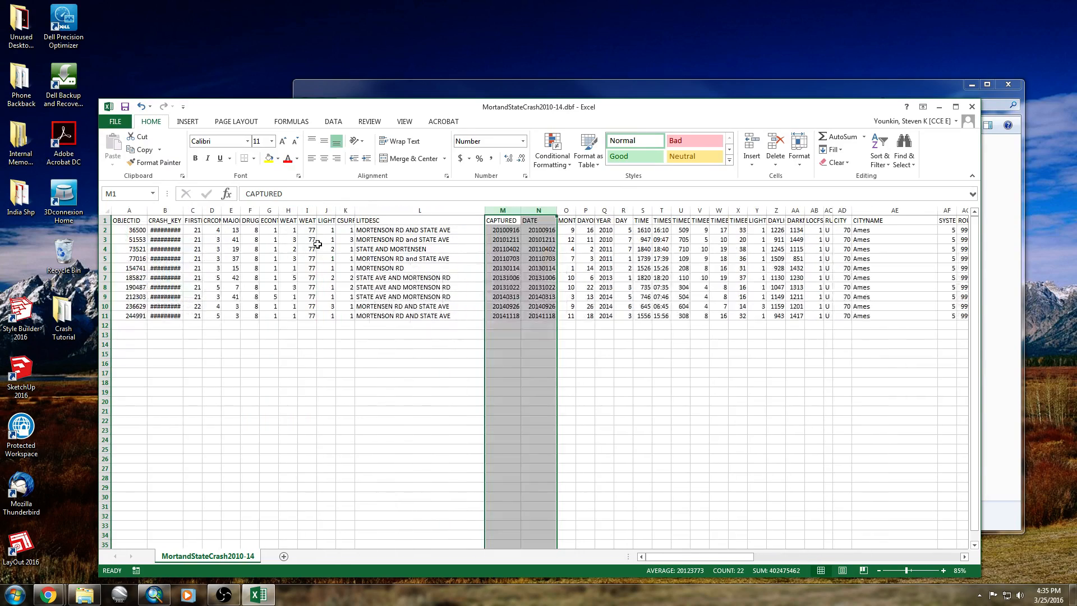
scroll(198, 233, "up", 2, "ctrl")
scroll(198, 233, "up", 1, "ctrl")
scroll(207, 247, "left", 5)
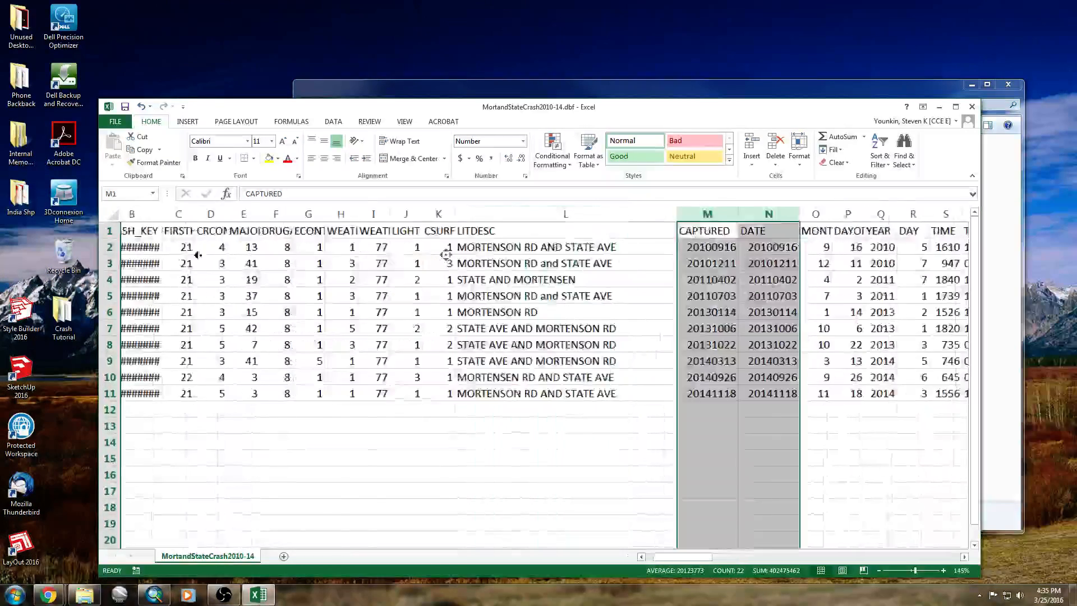
left_click_drag(258, 213, 449, 213)
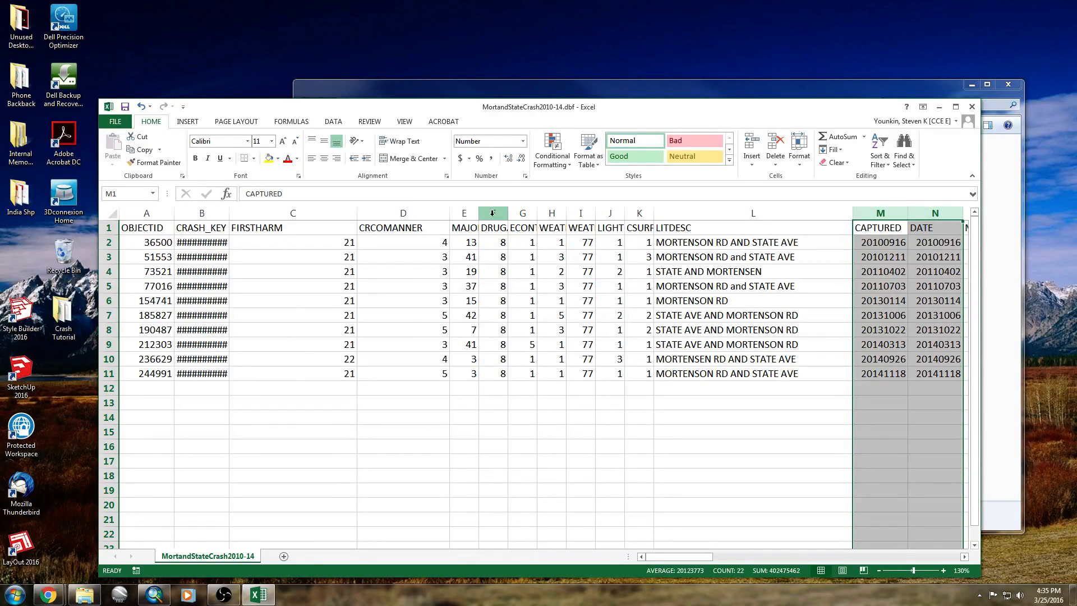
Step: Open Revised CodeSheet17.pdf from the Crash Tutorial folder and arrange it side by side with the crash table
key("super+Left")
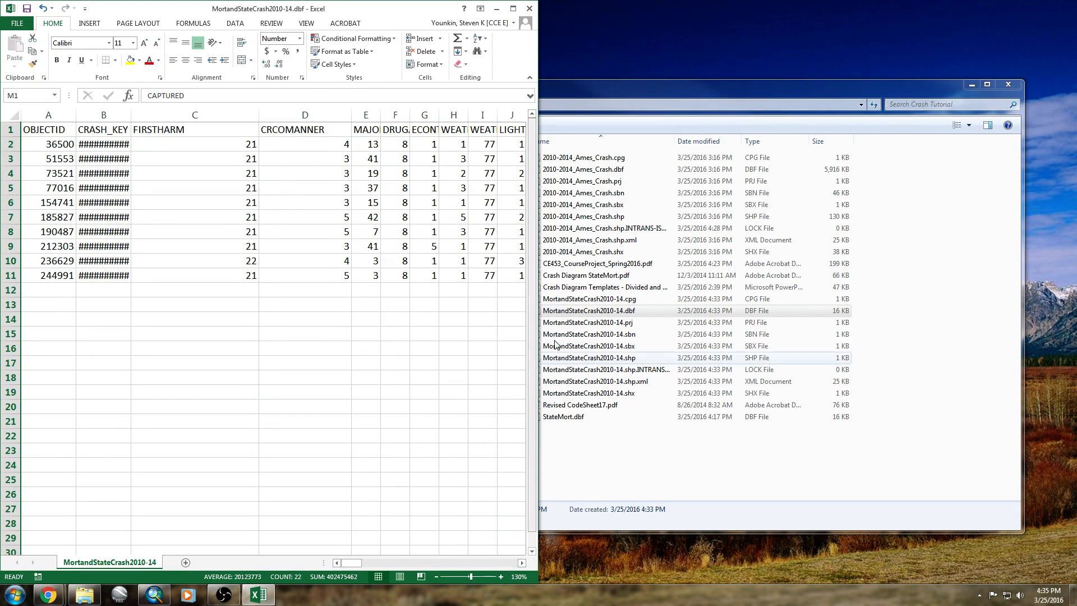
left_click(610, 462)
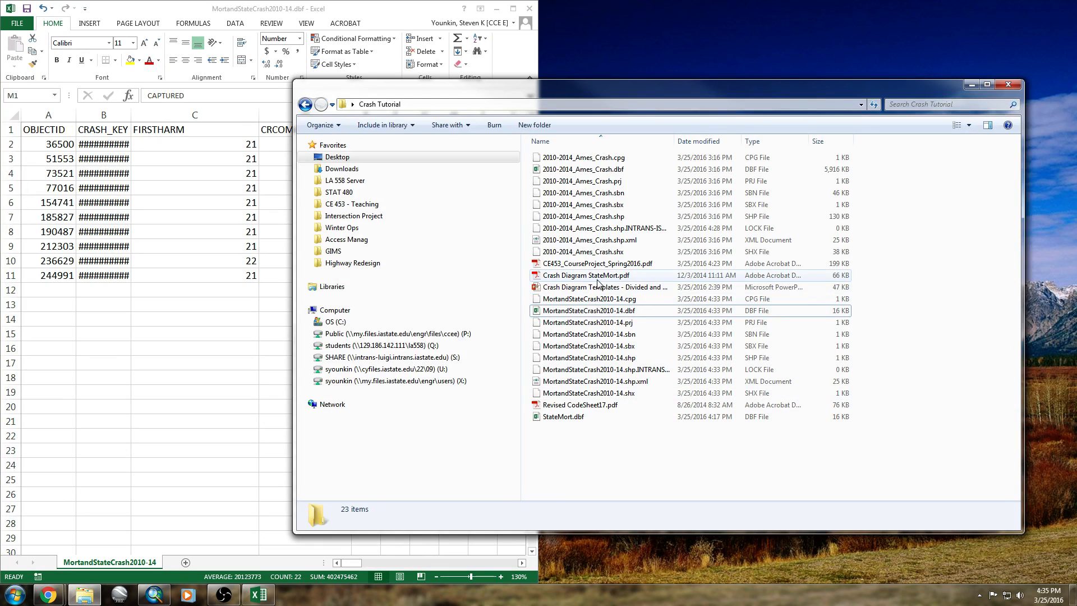
left_click(588, 288)
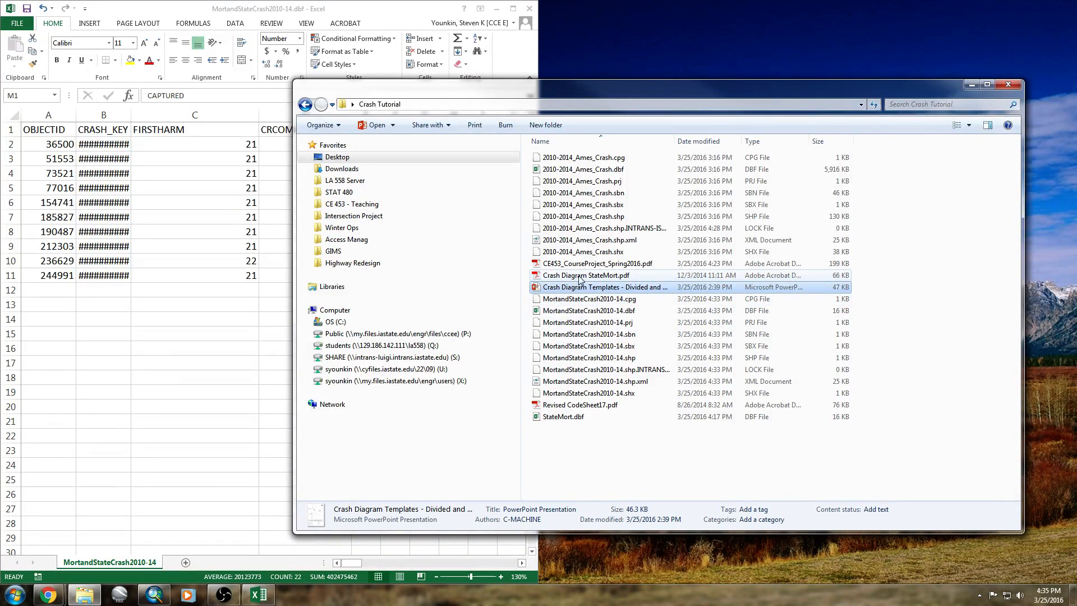
left_click(584, 276)
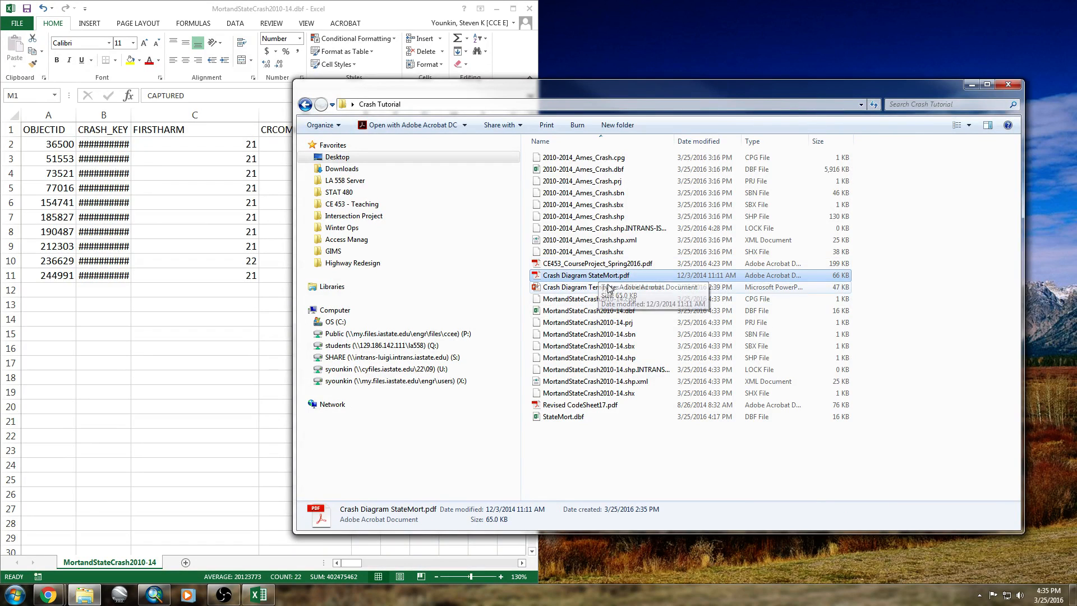
double_click(582, 405)
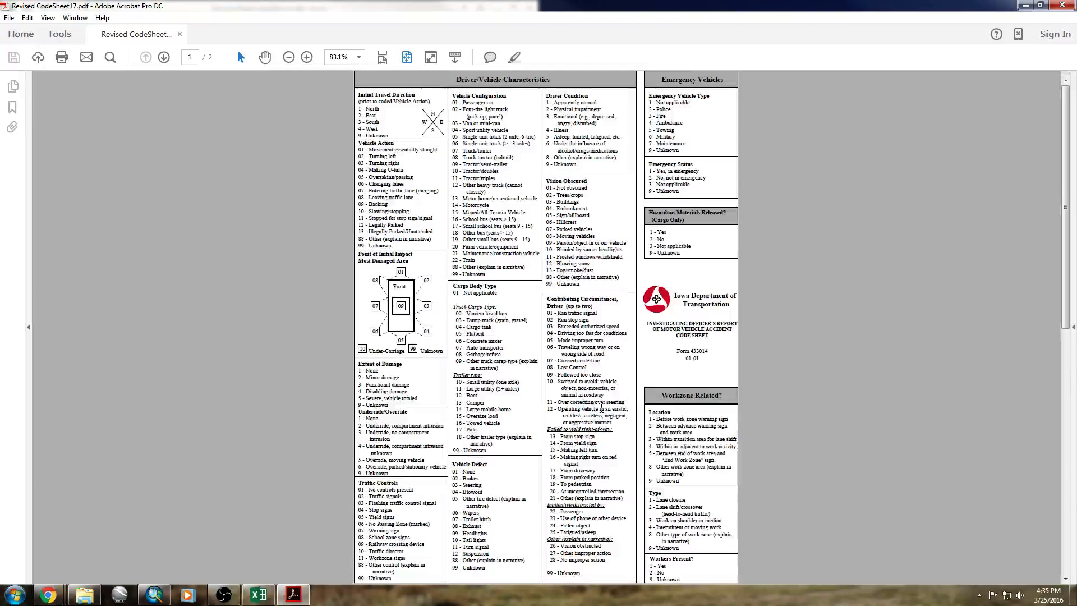
key("super+Right")
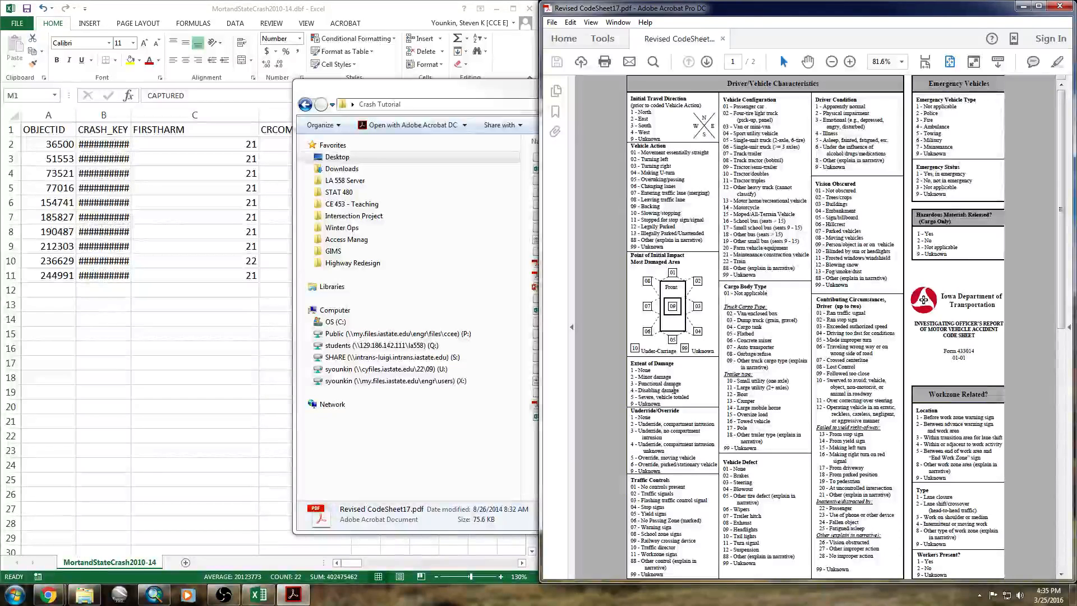
key("alt+Tab")
key("super+Left")
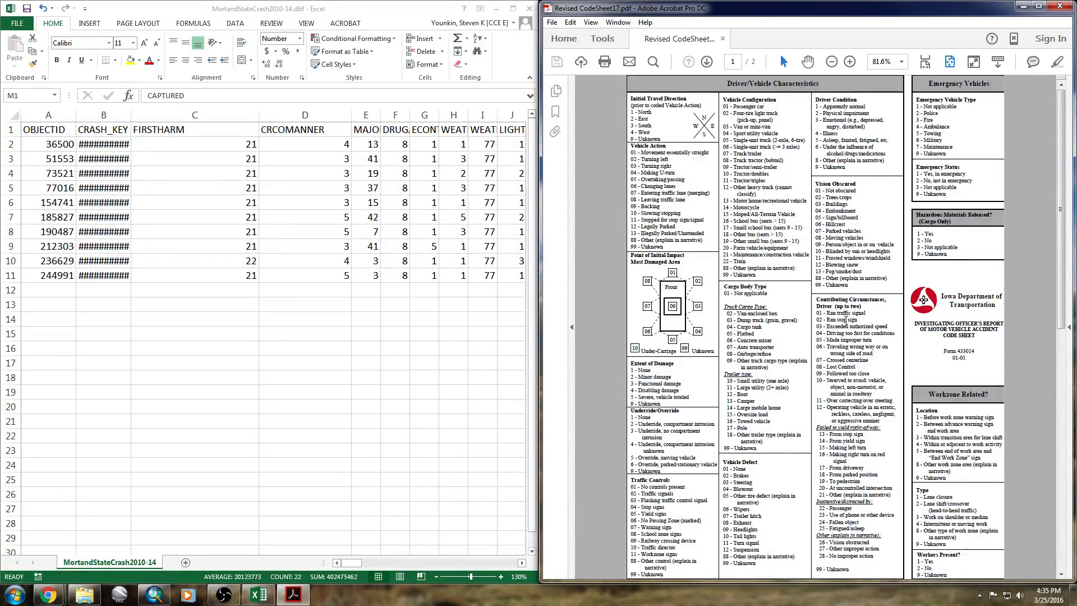
Step: Look up the crashes' CRCOMANNER codes under Manner of Crash/Collision on page 2 of the code sheet
scroll(680, 319, "down", 2)
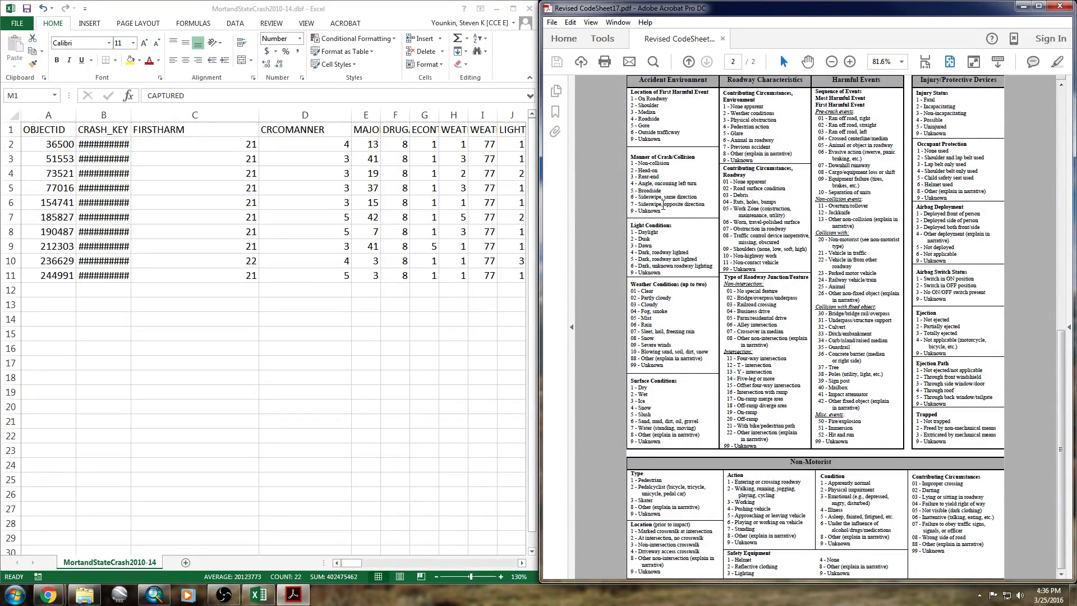
left_click(307, 144)
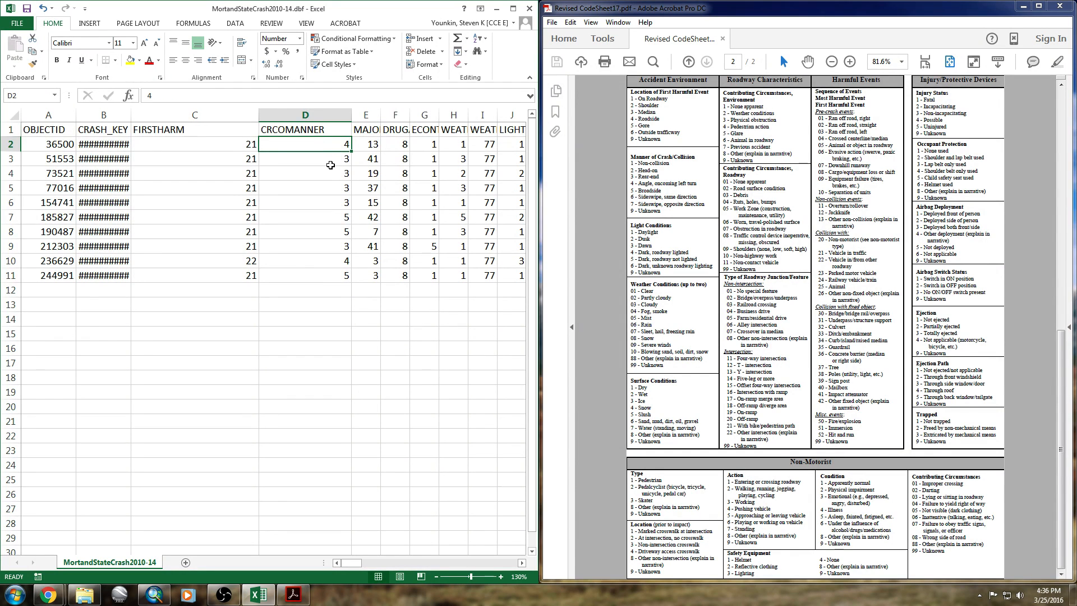
left_click(332, 161)
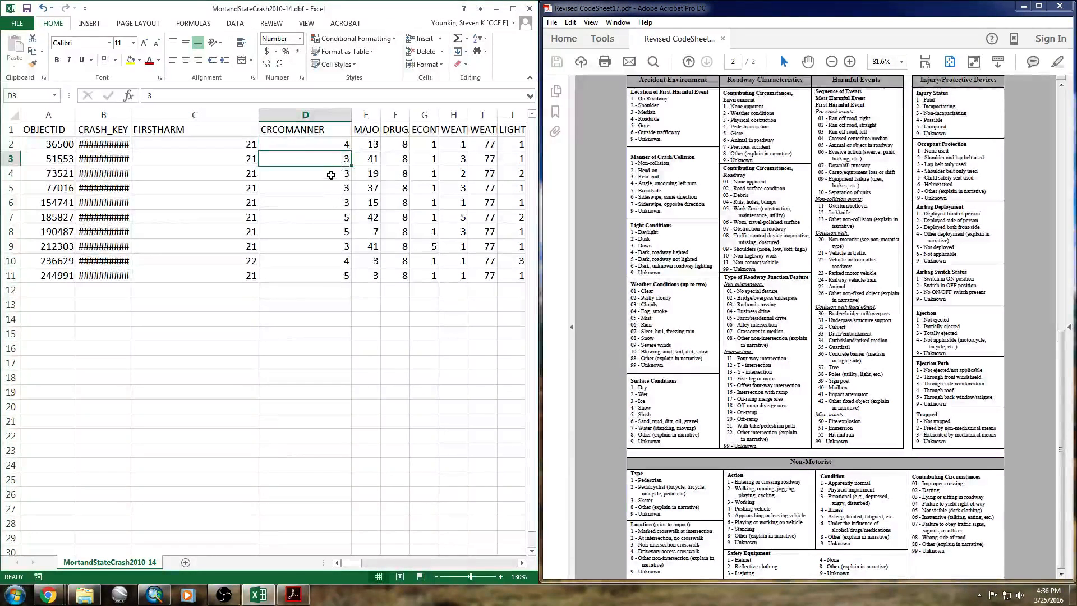
left_click(331, 175)
left_click(336, 188)
left_click(339, 203)
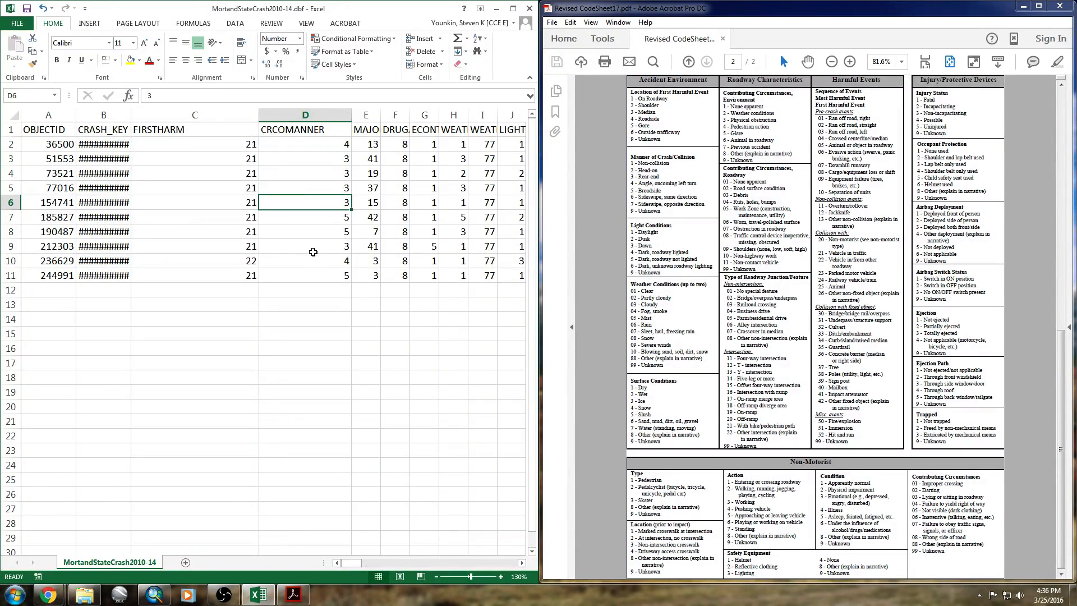
left_click(313, 251)
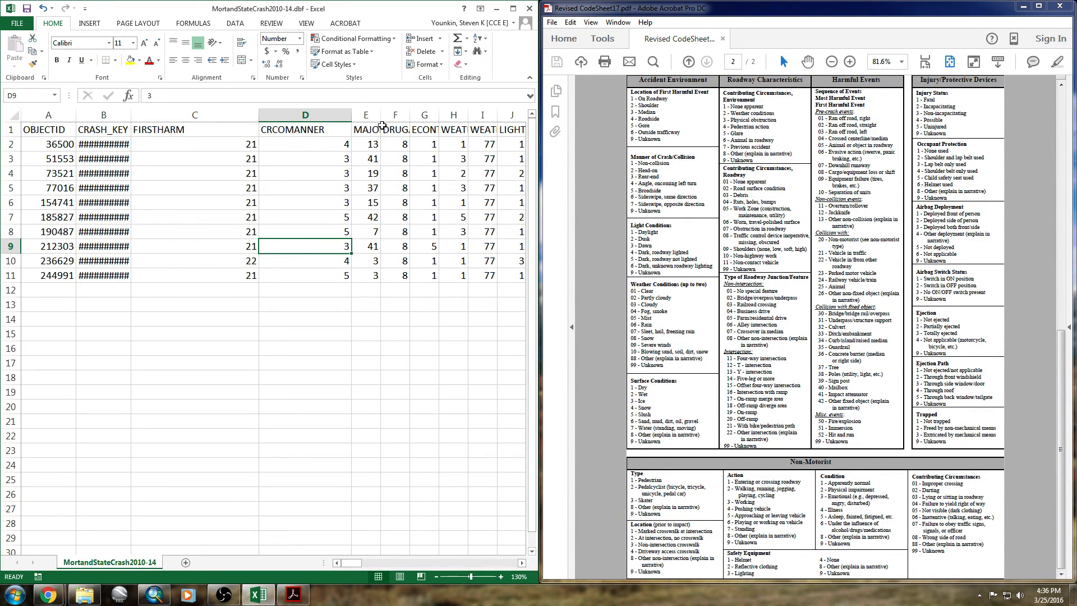
Step: Widen the MAJORCAUSE column to fit its full heading and look up its codes on both pages of the code sheet
left_click_drag(381, 115, 433, 115)
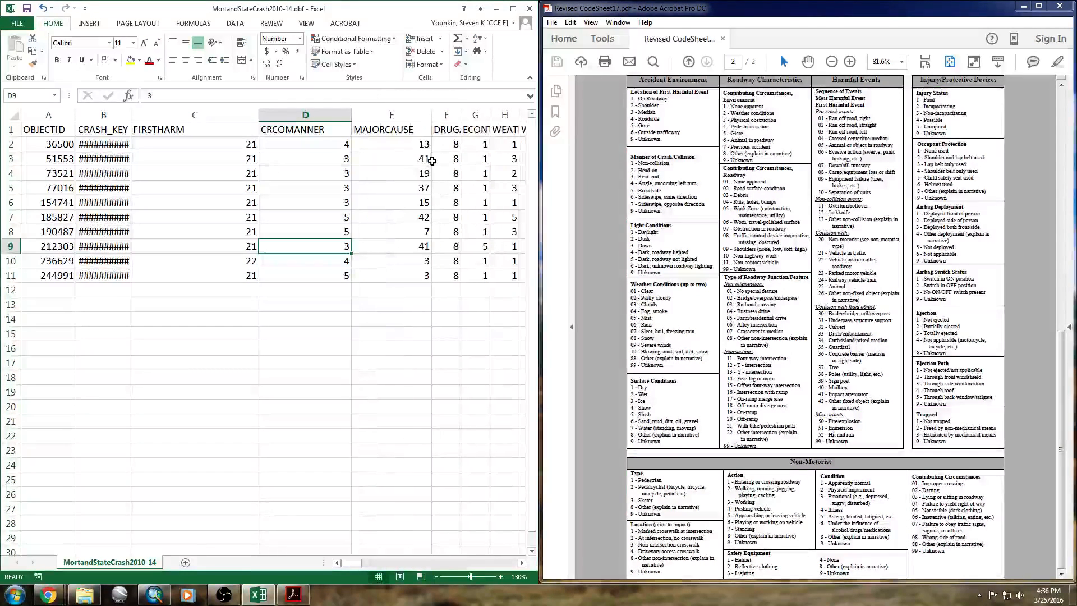
left_click(415, 156)
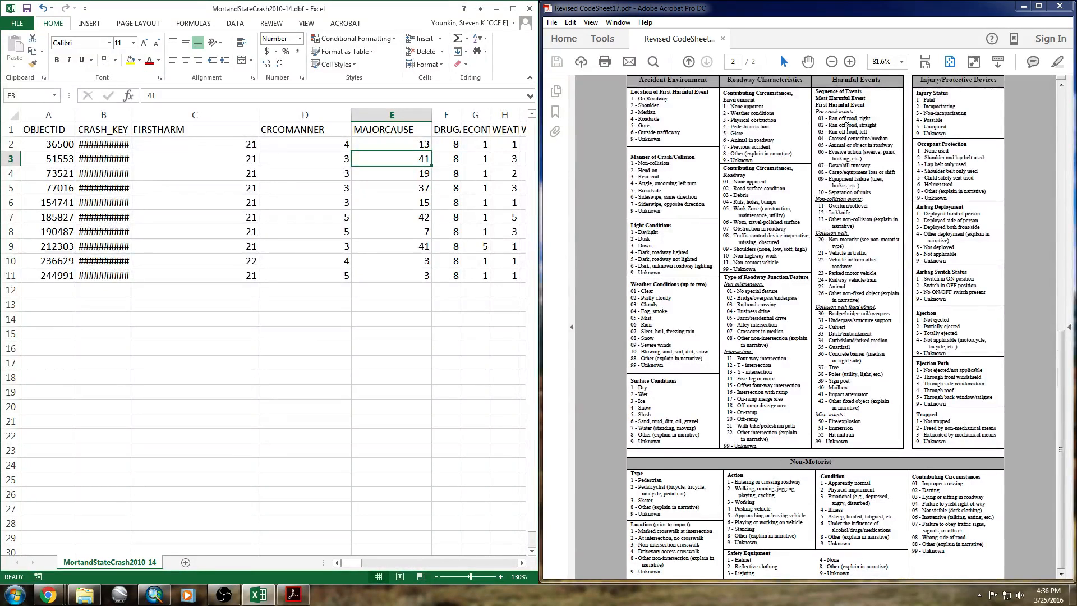
left_click(412, 176)
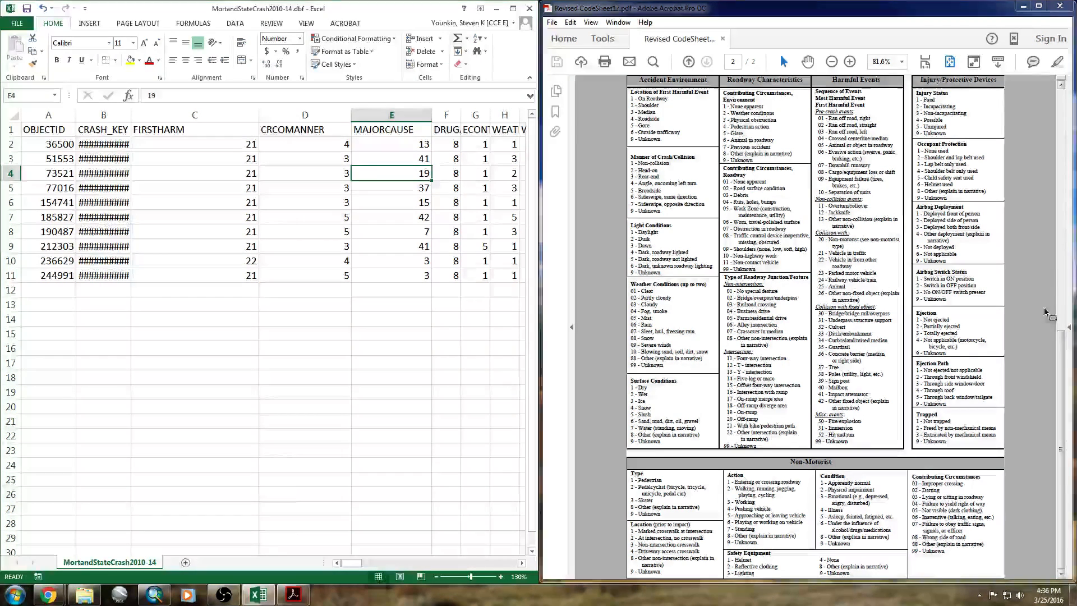
scroll(921, 279, "up", 3)
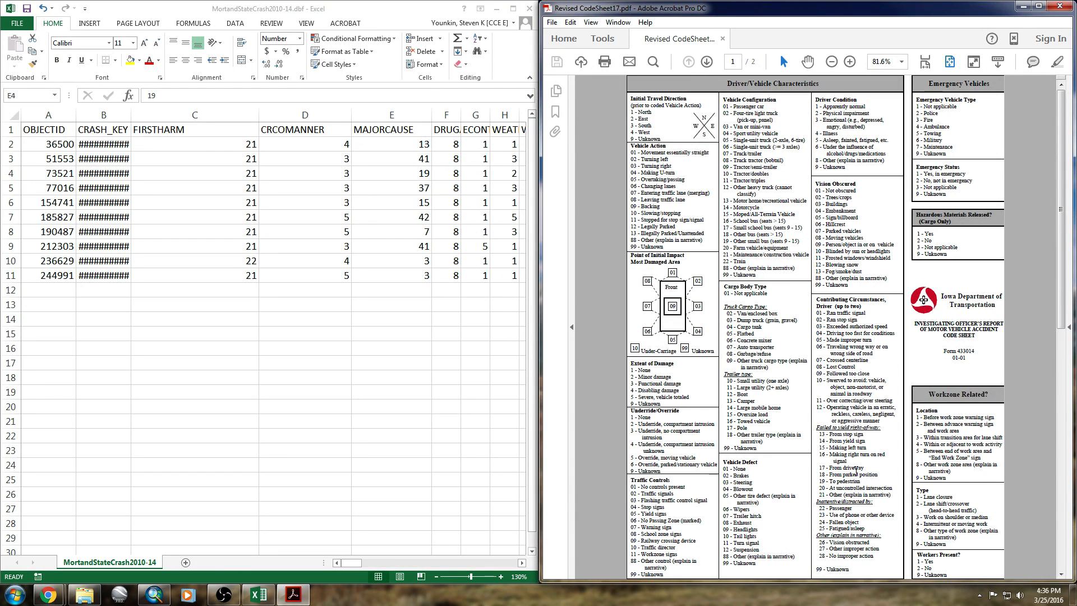
scroll(1033, 385, "down", 3)
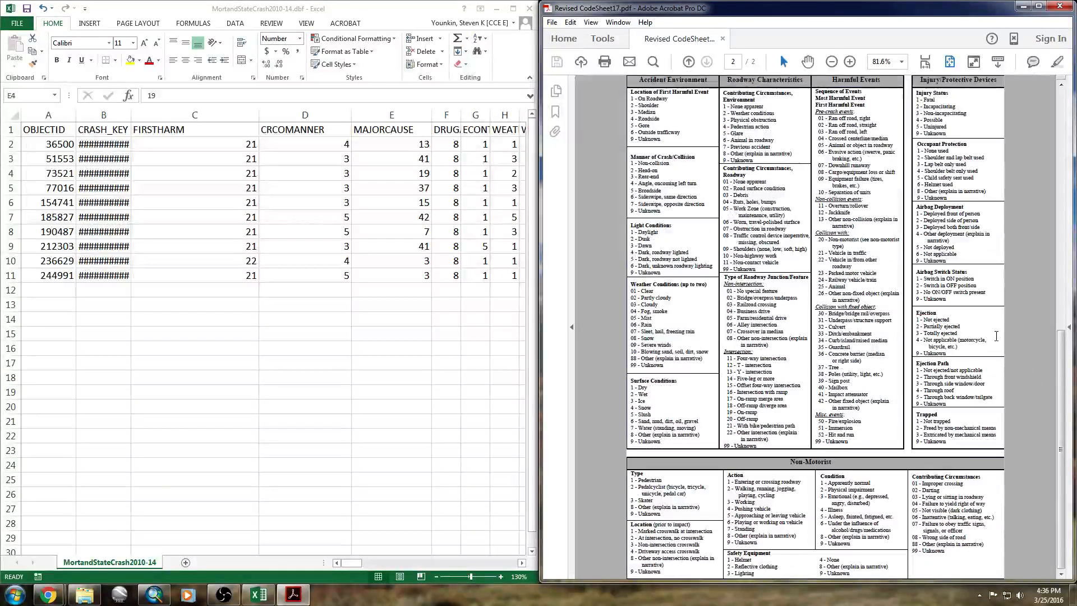
Step: Review the CRCOMANNER values of all the crashes and zoom the worksheet out to 85%
left_click(319, 164)
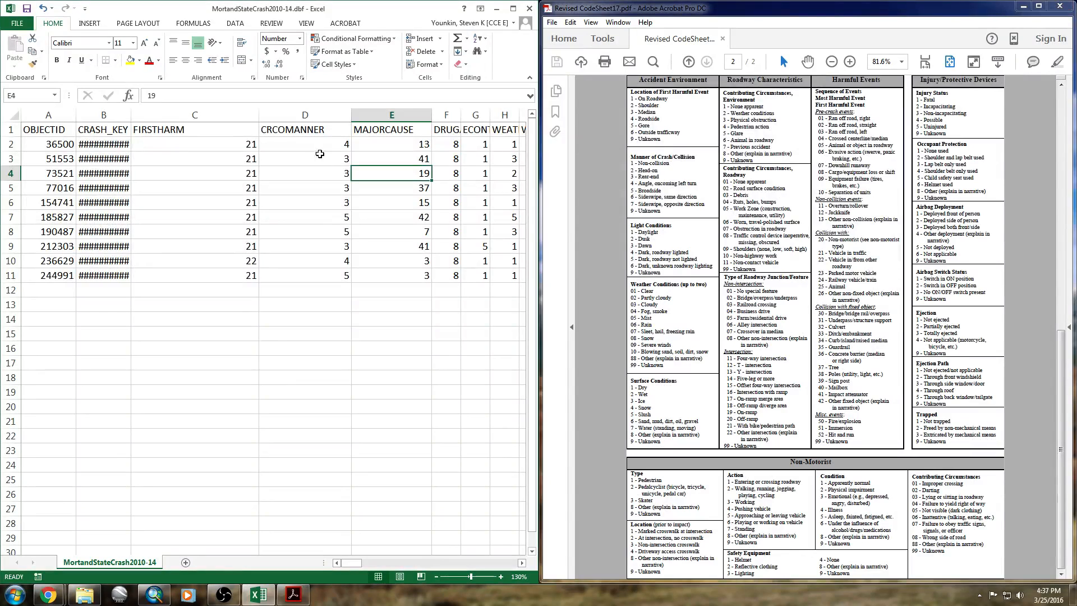
left_click_drag(310, 128, 309, 279)
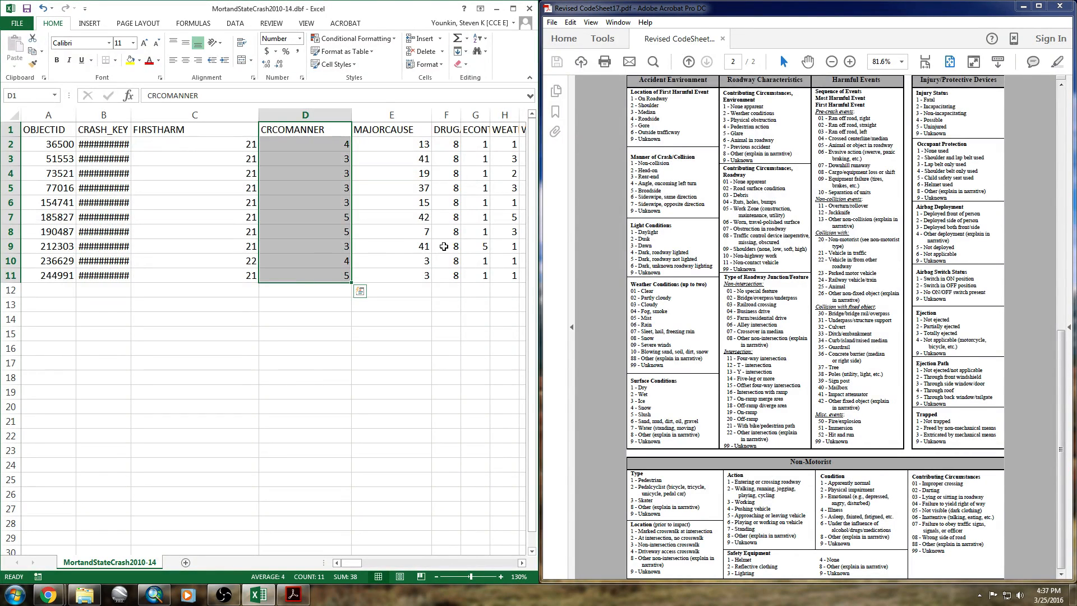
left_click(342, 315)
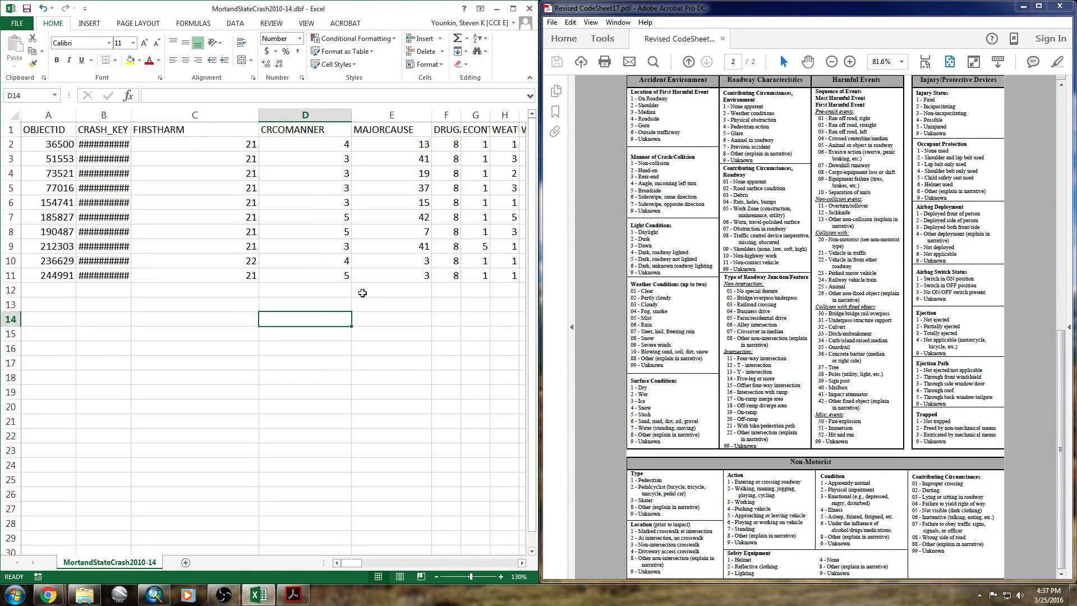
scroll(362, 286, "down", 3)
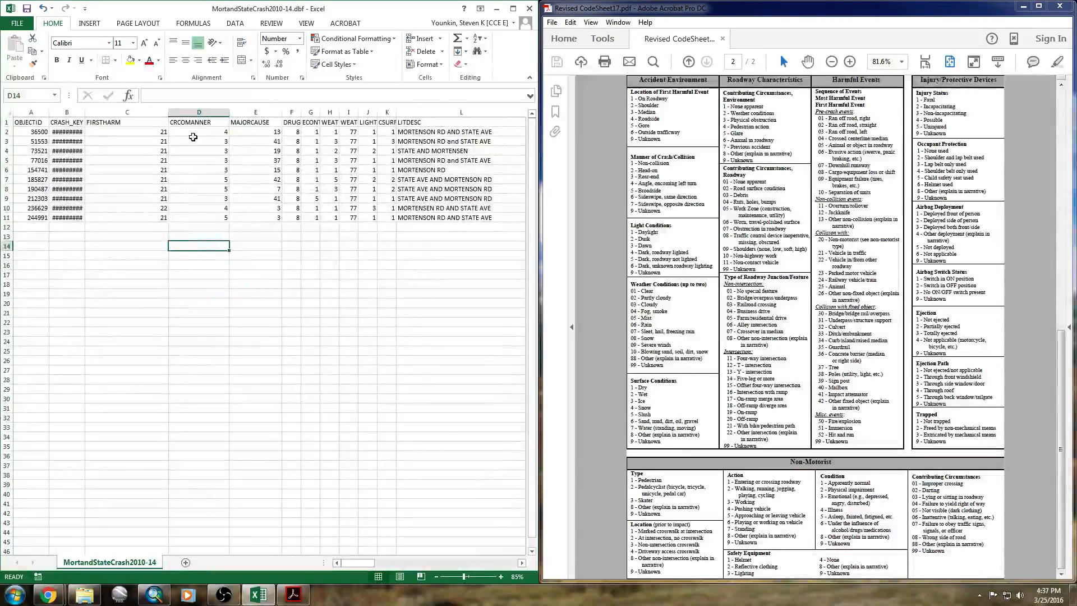
Step: Minimize the code sheet and open the Crash Diagram Templates presentation from the Crash Tutorial folder beside the crash table
left_click(1023, 7)
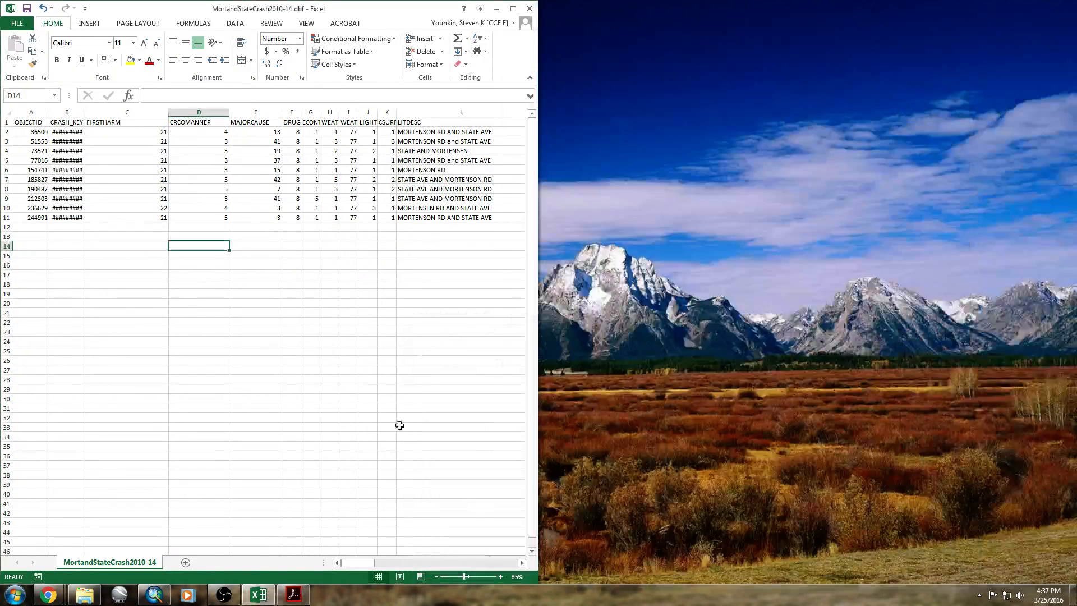
left_click(93, 598)
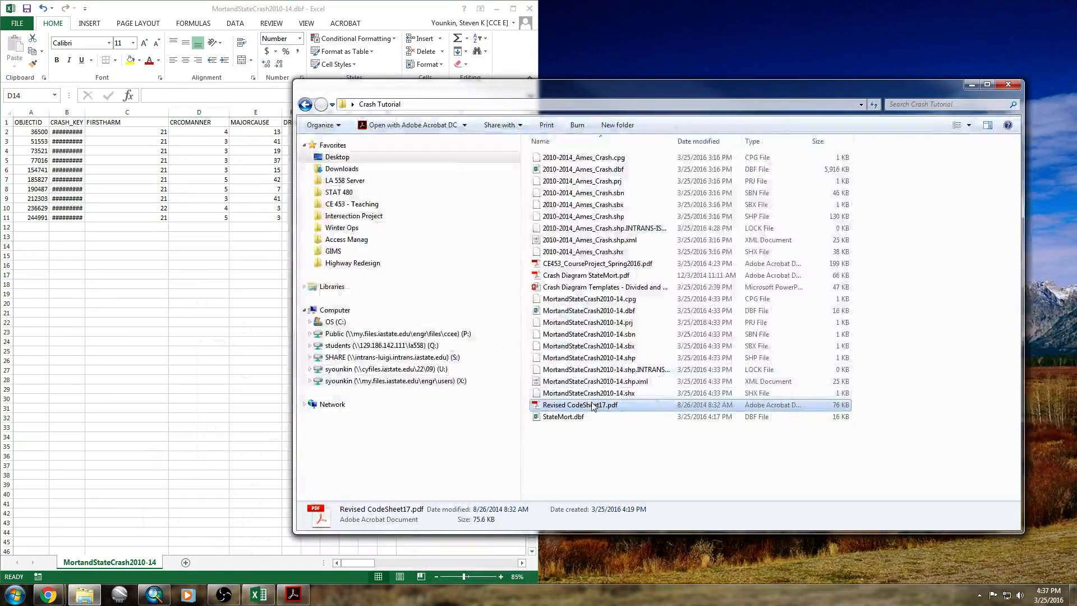
double_click(565, 290)
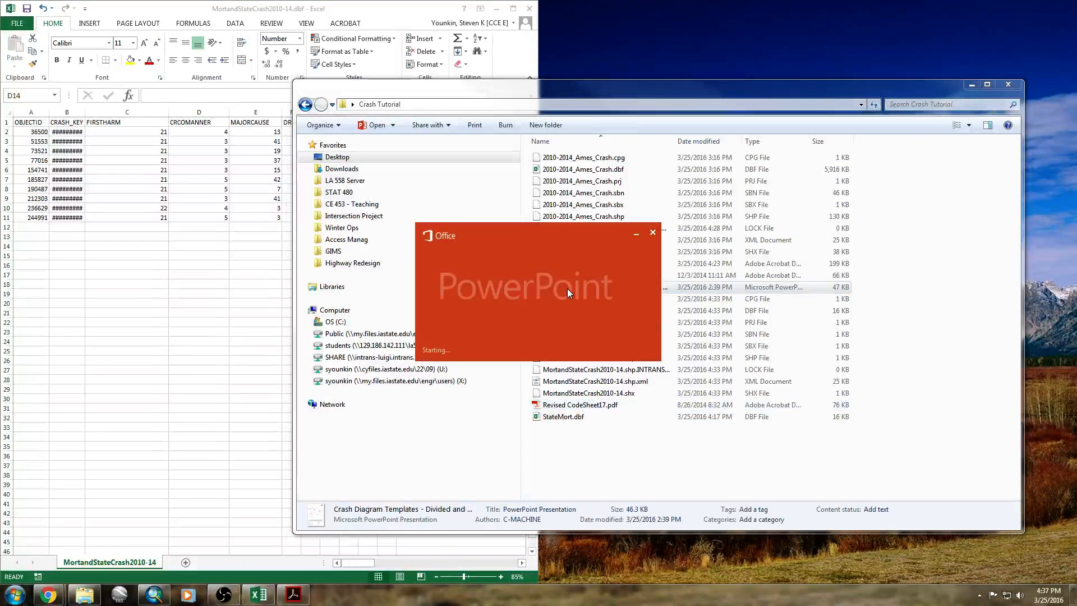
key("super+Right")
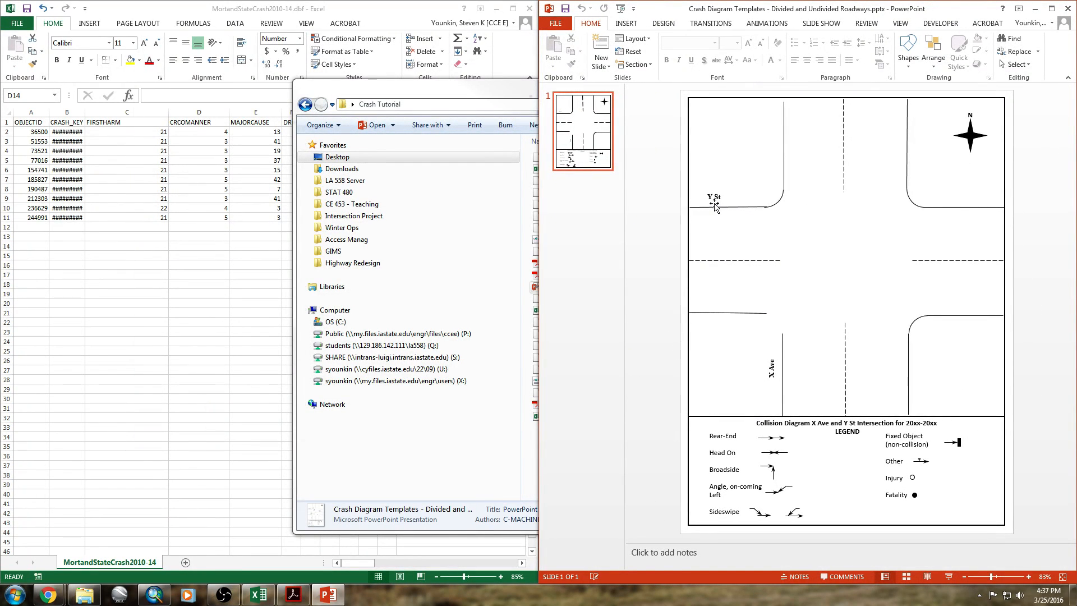
Step: Check the template's placeholder street names and diagram title, and clear the folder window off the crash table
left_click(719, 197)
left_click(771, 365)
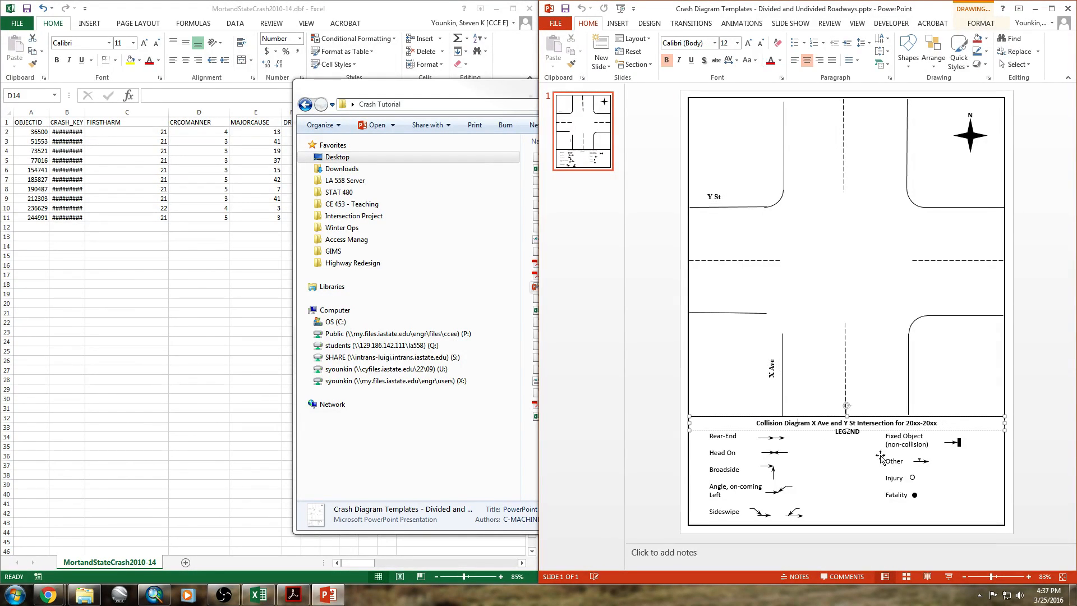
left_click(854, 476)
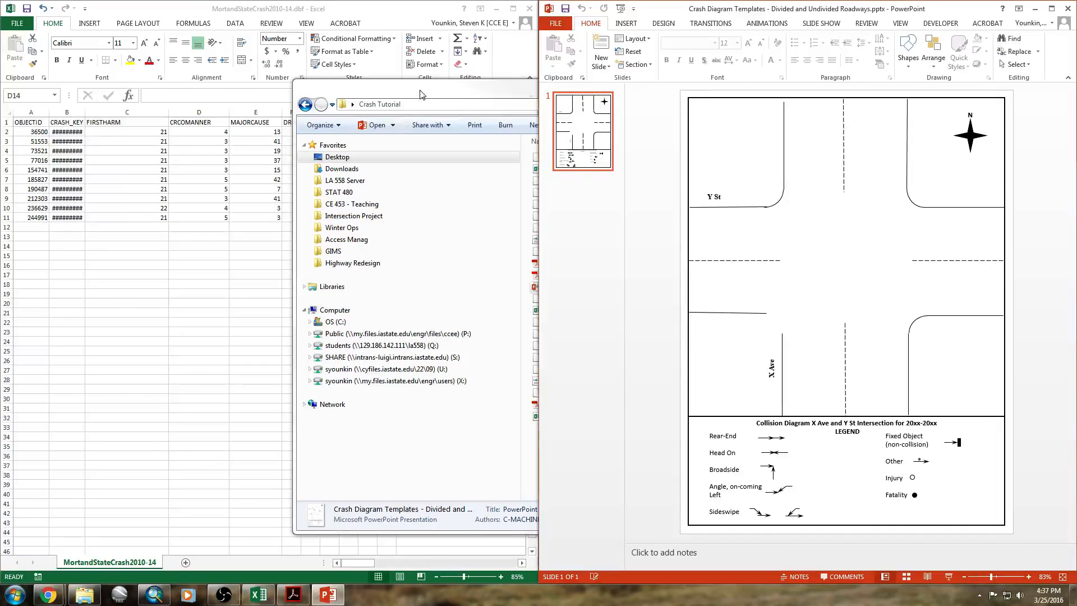
left_click_drag(455, 82, 265, 248)
left_click(781, 251)
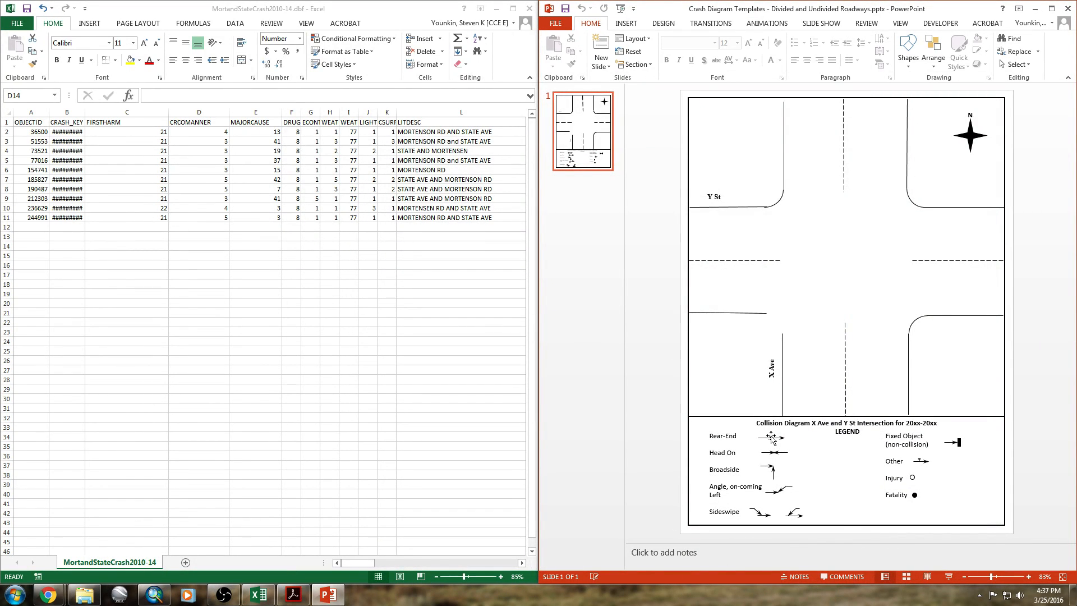
Step: Check the first crash's CRCOMANNER code against the code sheet and return to the diagram template
left_click(211, 148)
left_click(208, 132)
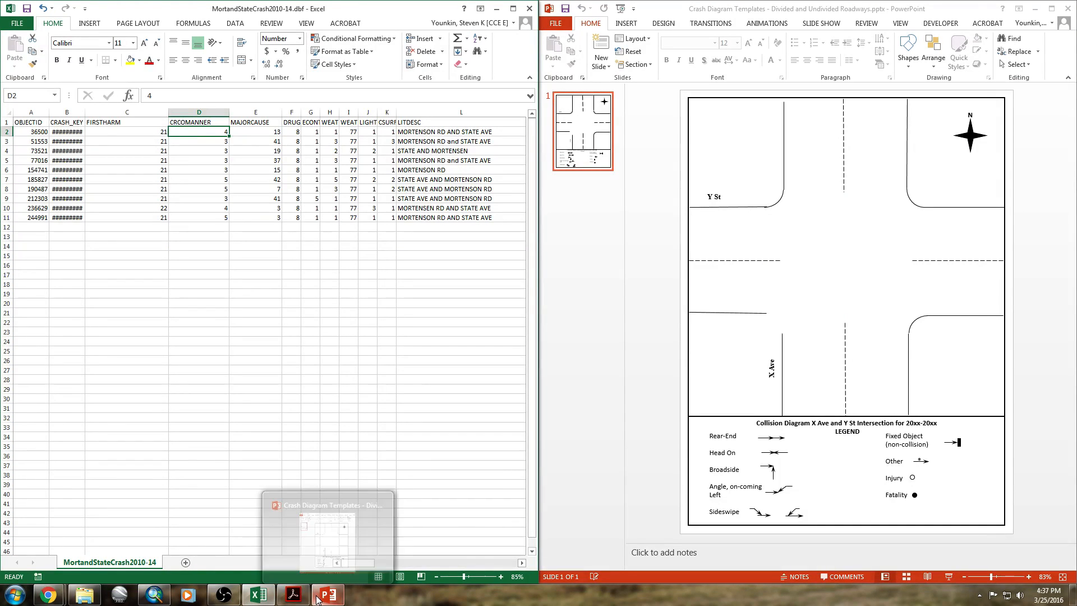
left_click(294, 601)
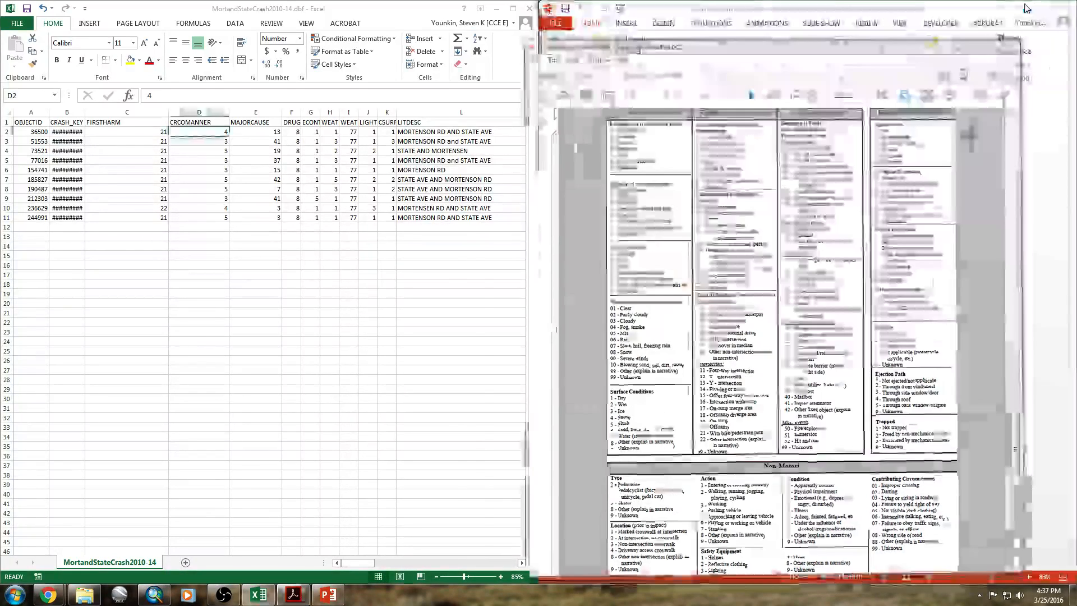
left_click(1021, 6)
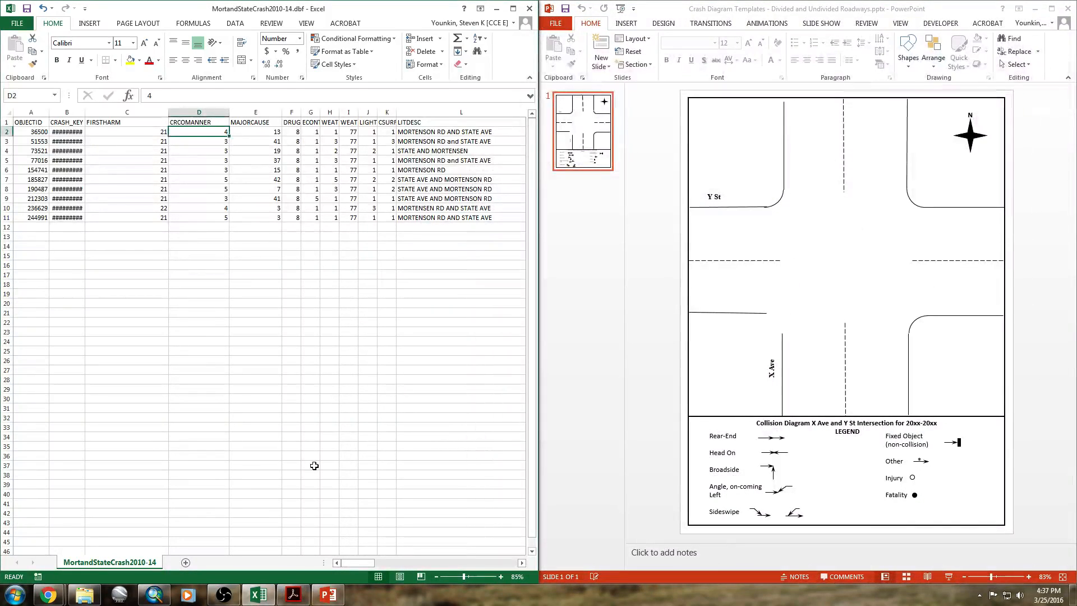
Step: Examine the first crash's record across the table's columns for fields describing its location, time and travel direction
key("Right")
key("Right")
key("Right")
key("Right")
key("Right")
key("Right")
key("Right")
key("Right")
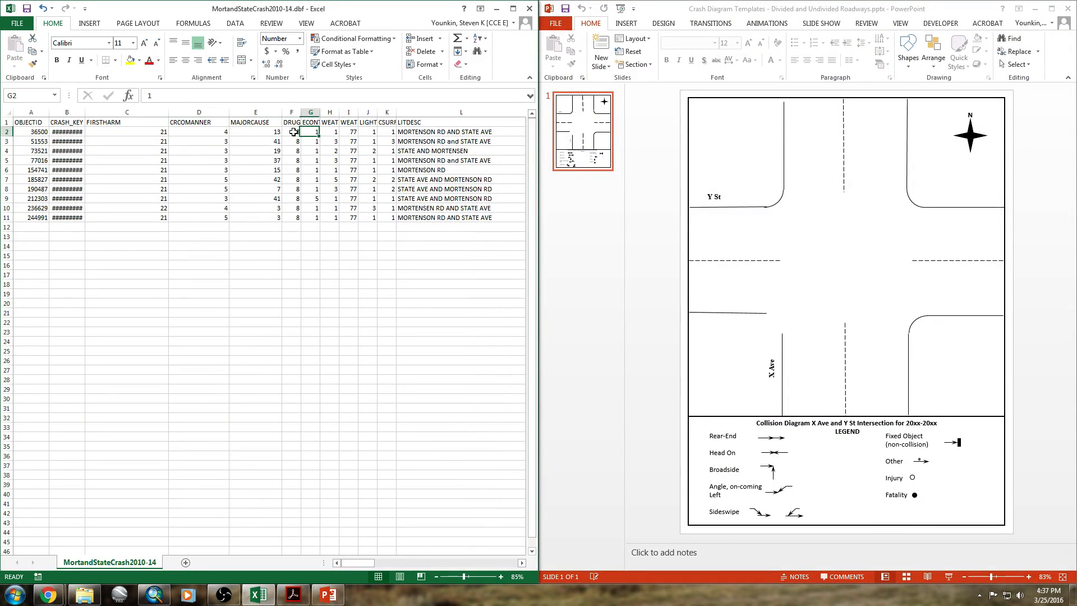
key("Right")
key("Right")
key("Right")
key("Right")
key("Right")
key("Right")
key("Right")
key("Right")
key("Right")
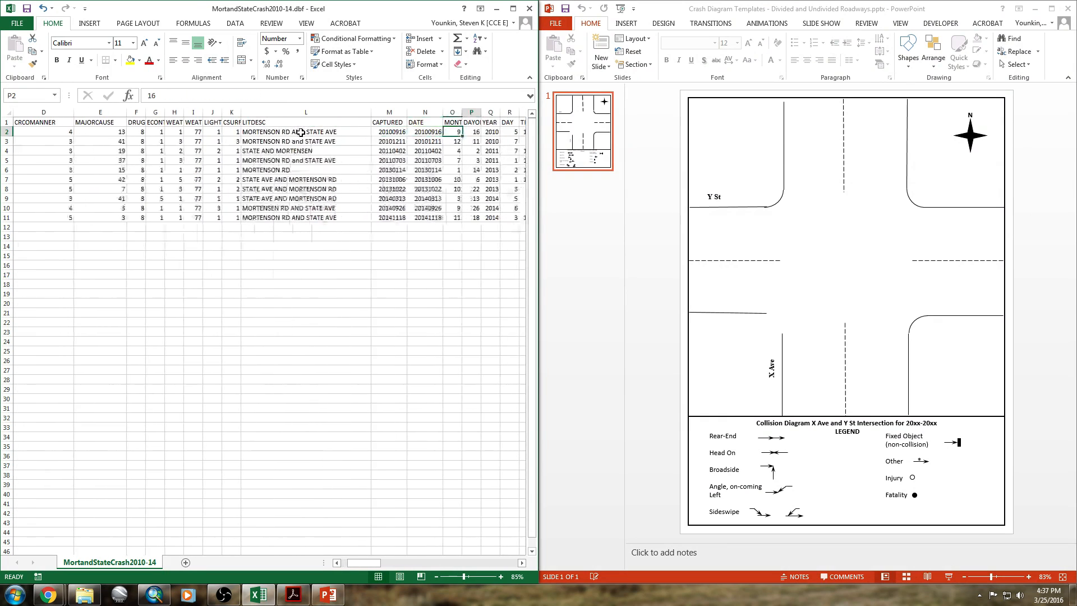
key("Right")
key("Right")
key("Right")
key("Right")
key("Right")
key("Right")
key("Right")
key("Right")
key("Right")
key("Right")
key("Right")
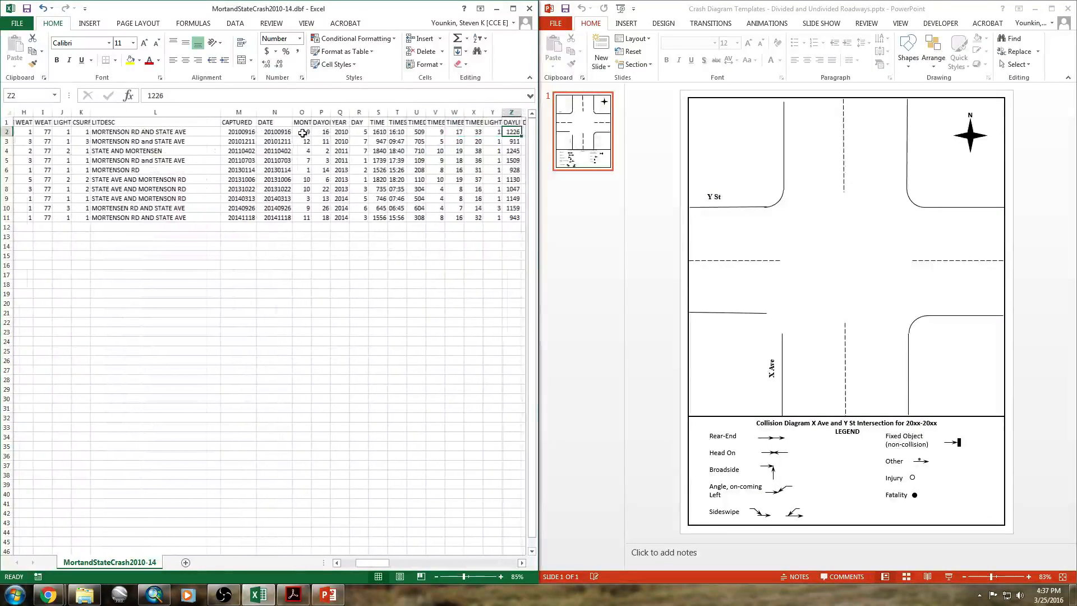
key("Right")
key("Right")
key("Right")
key("Right")
key("Right")
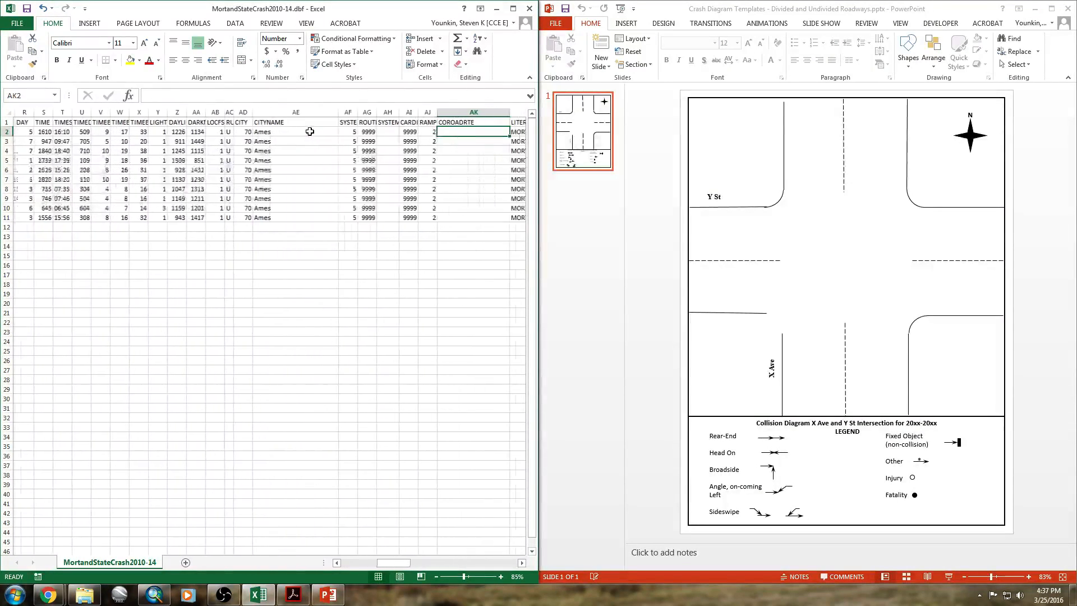
Step: Widen the CARDINAL column and check its value for the first crash
left_click_drag(415, 108, 491, 108)
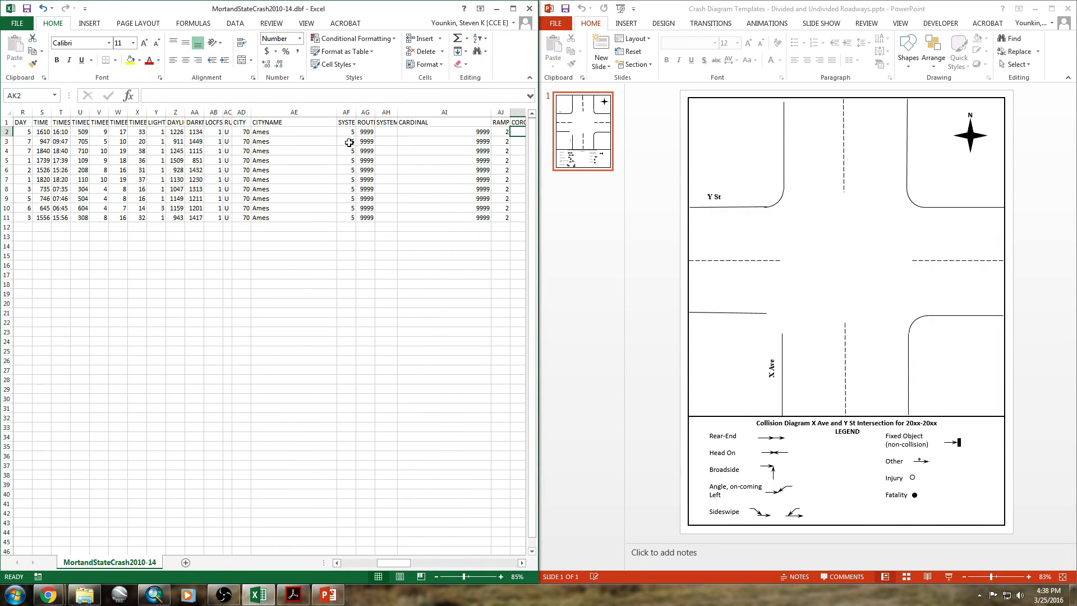
scroll(348, 142, "right", 6)
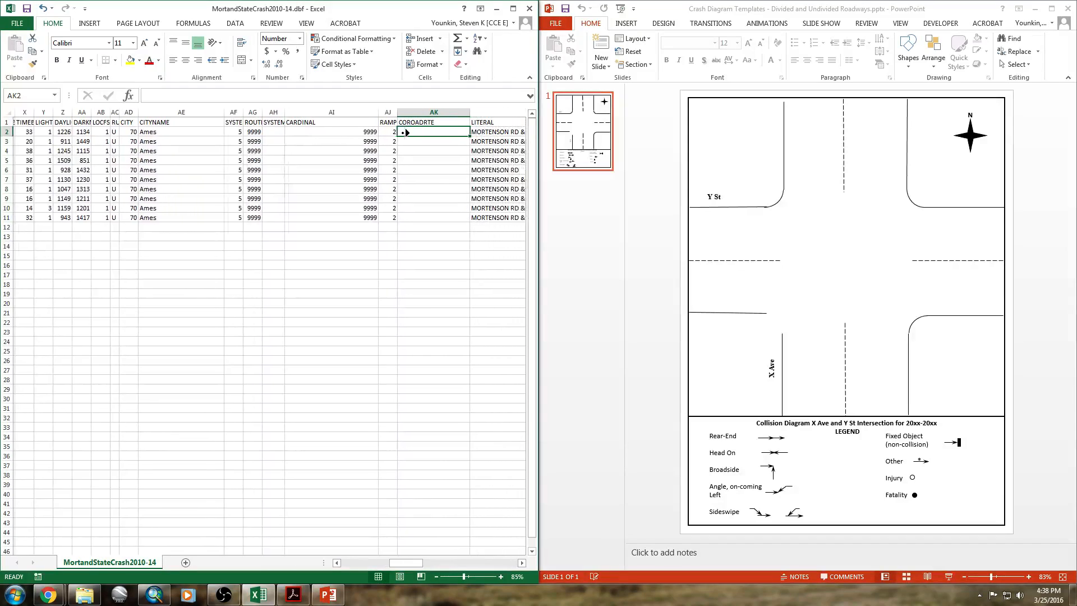
scroll(406, 132, "right", 8)
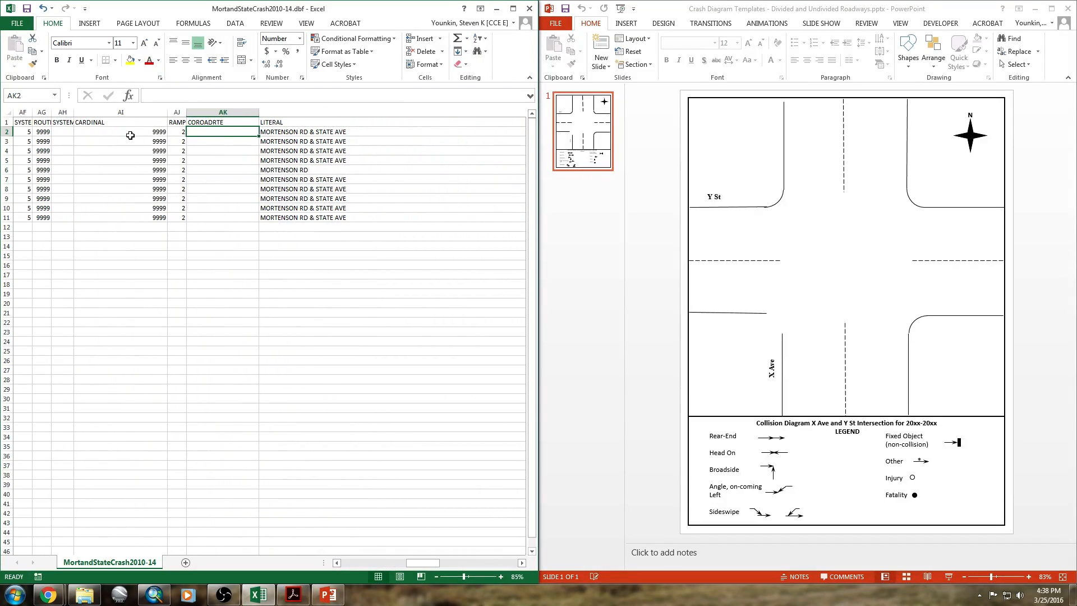
left_click(130, 135)
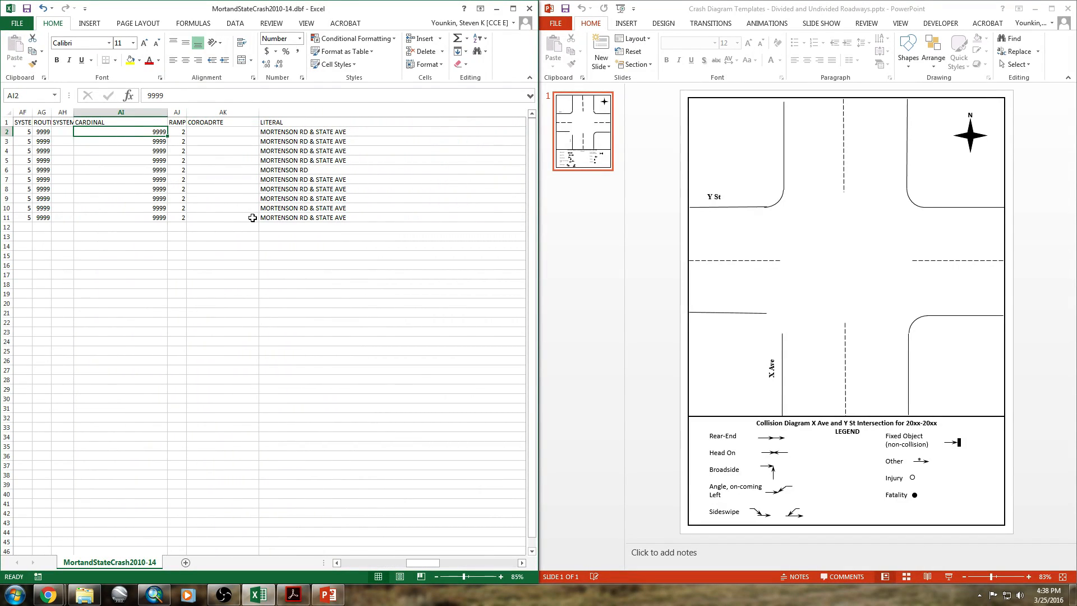
Step: Examine the remaining crash fields through the injury, vehicle and work-zone columns, and return to the location and date columns
key("Right")
key("Right")
key("Right")
key("Right")
key("Right")
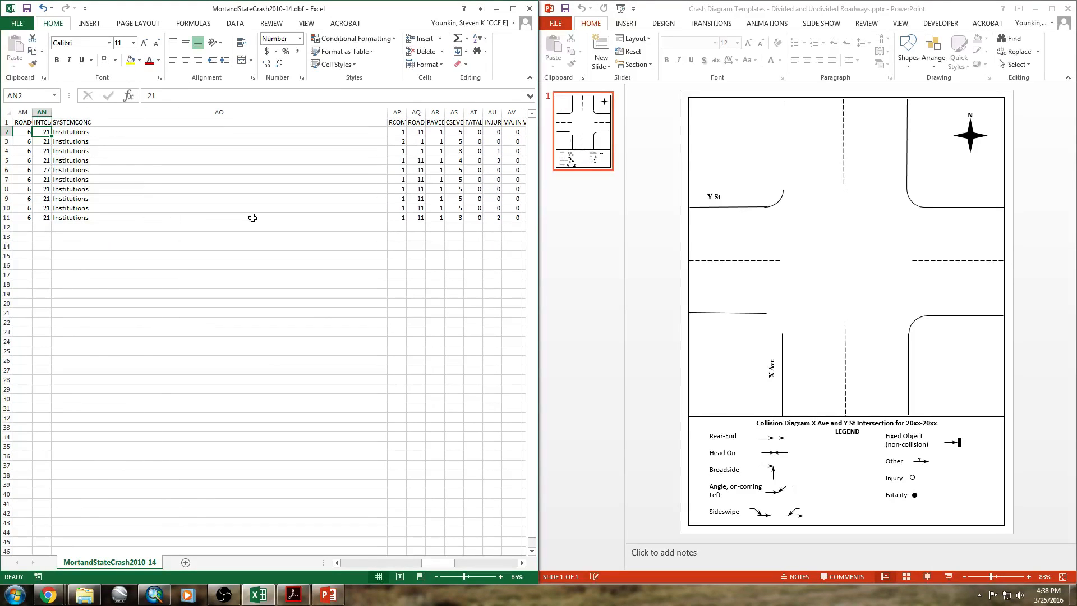
key("Right")
key("Right")
key("Right")
key("Right")
key("Right")
key("Right")
key("Right")
key("Right")
key("Right")
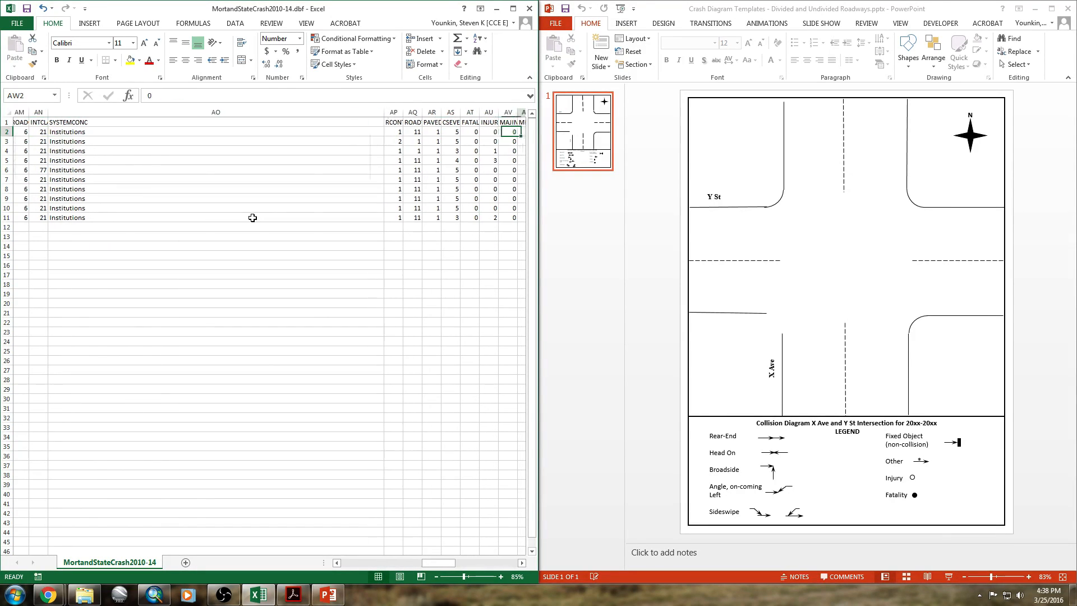
key("Right")
key("Right")
key("Right")
key("Right")
key("Right")
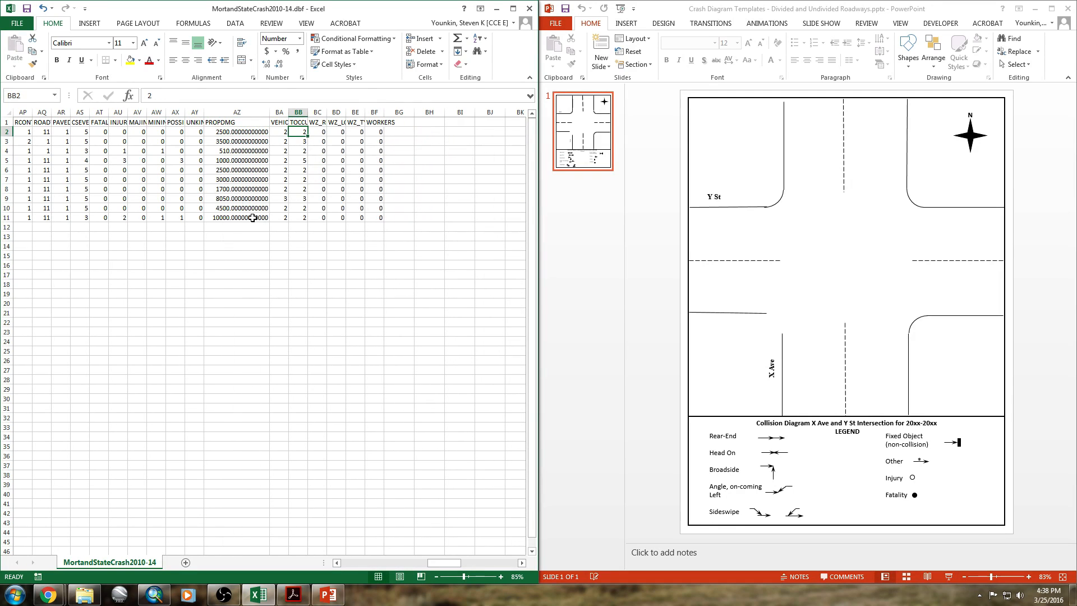
left_click_drag(287, 113, 417, 112)
scroll(359, 140, "left", 15)
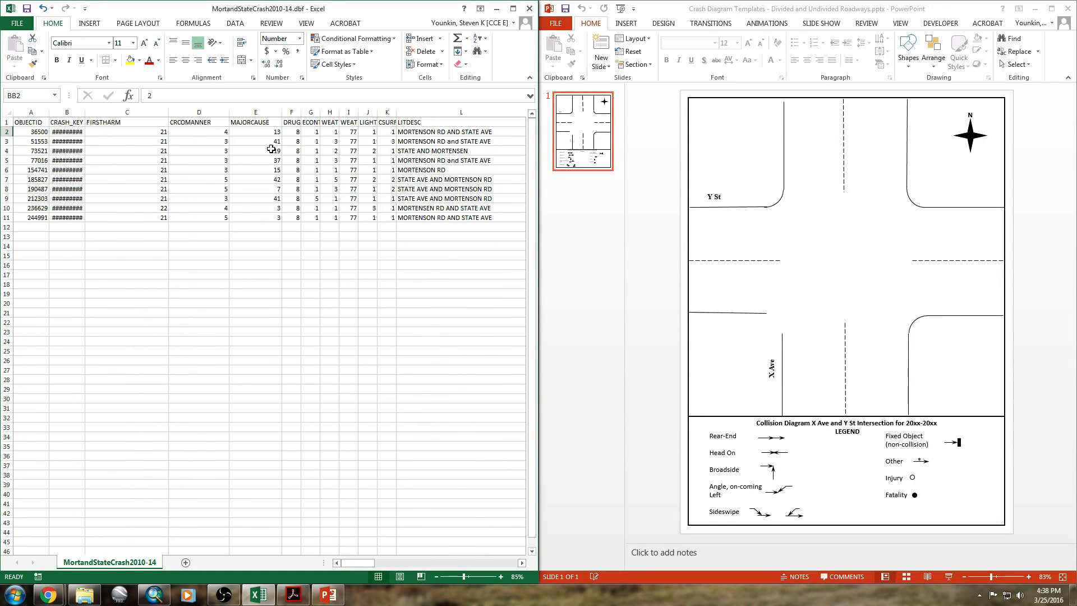
scroll(310, 142, "right", 5)
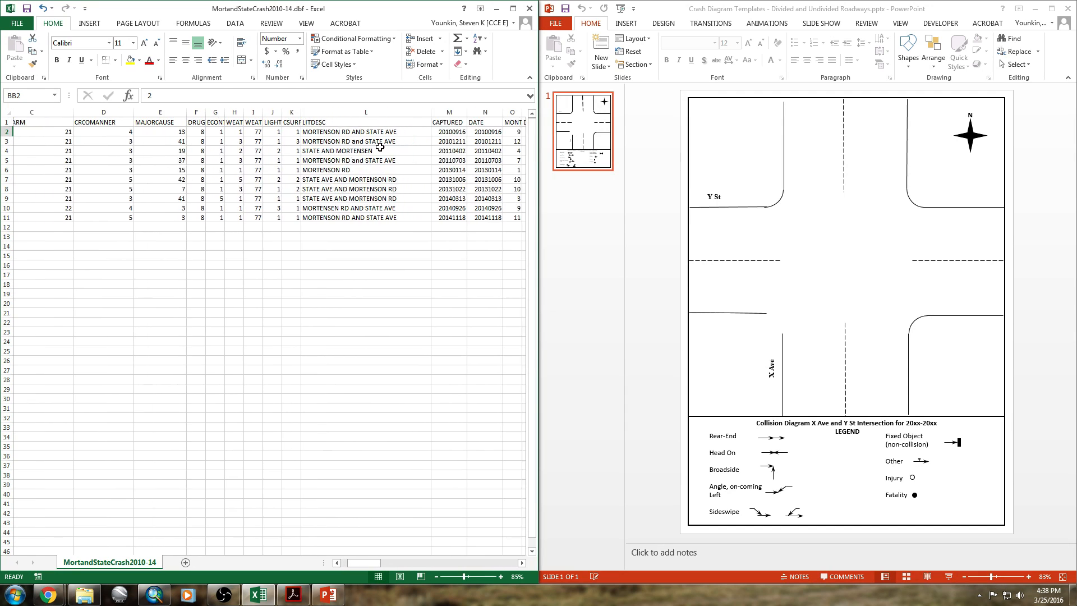
scroll(391, 150, "right", 1)
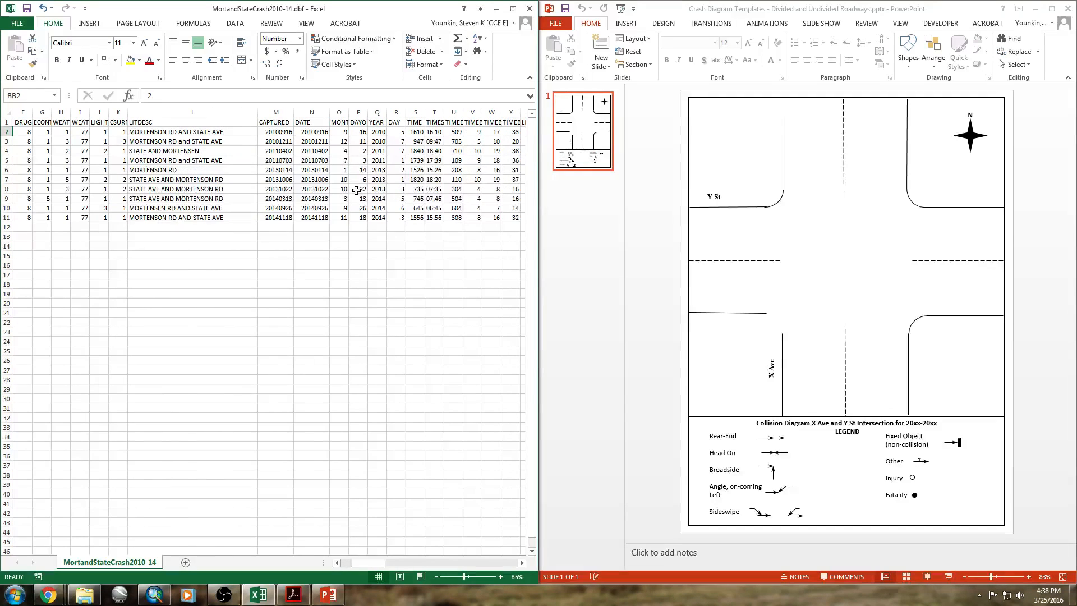
Step: Minimize the crash table and place a copy of the legend's Rear-End symbol on the west approach, just below the Y St centerline
left_click(497, 10)
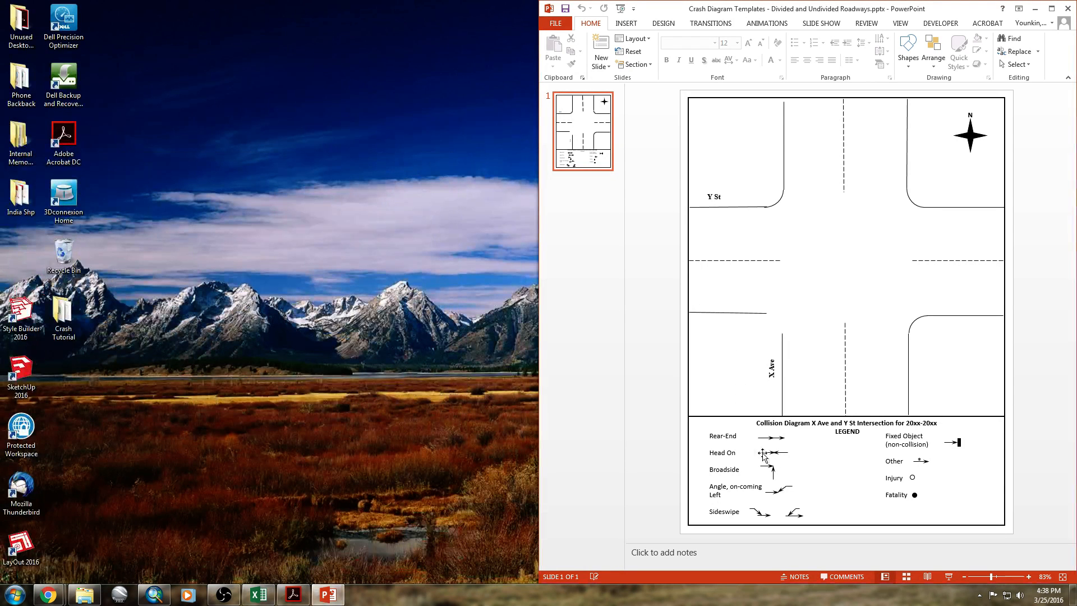
left_click(771, 437)
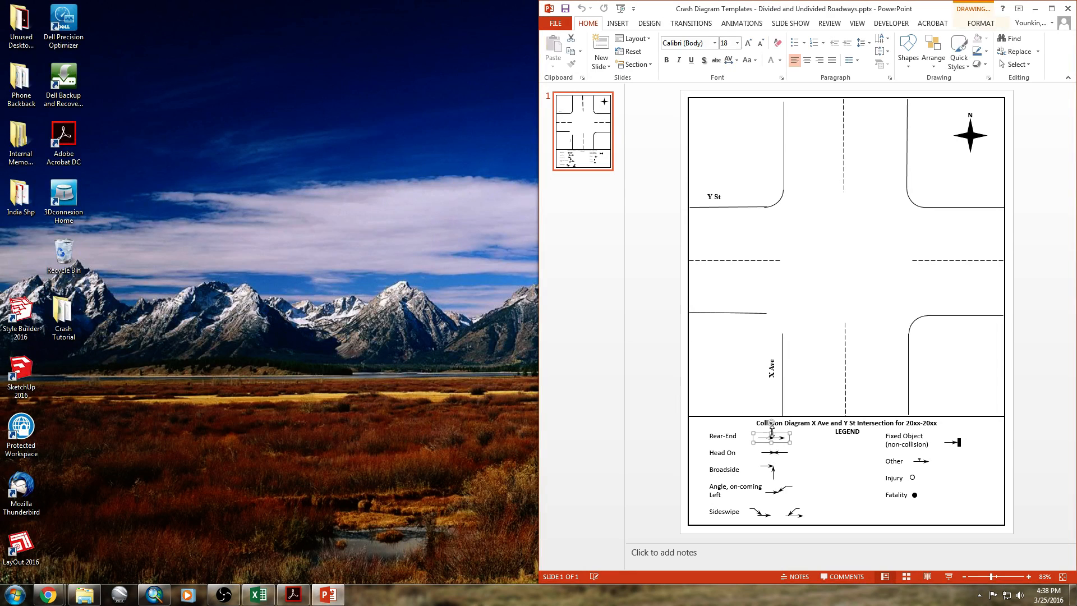
key("ctrl+c")
key("ctrl+v")
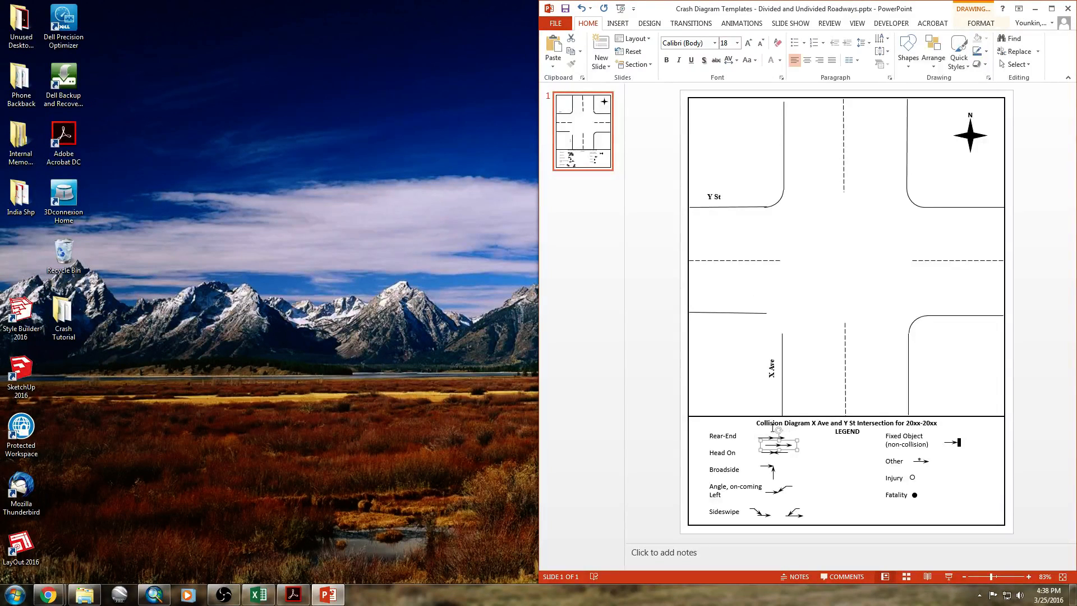
left_click_drag(780, 447, 766, 274)
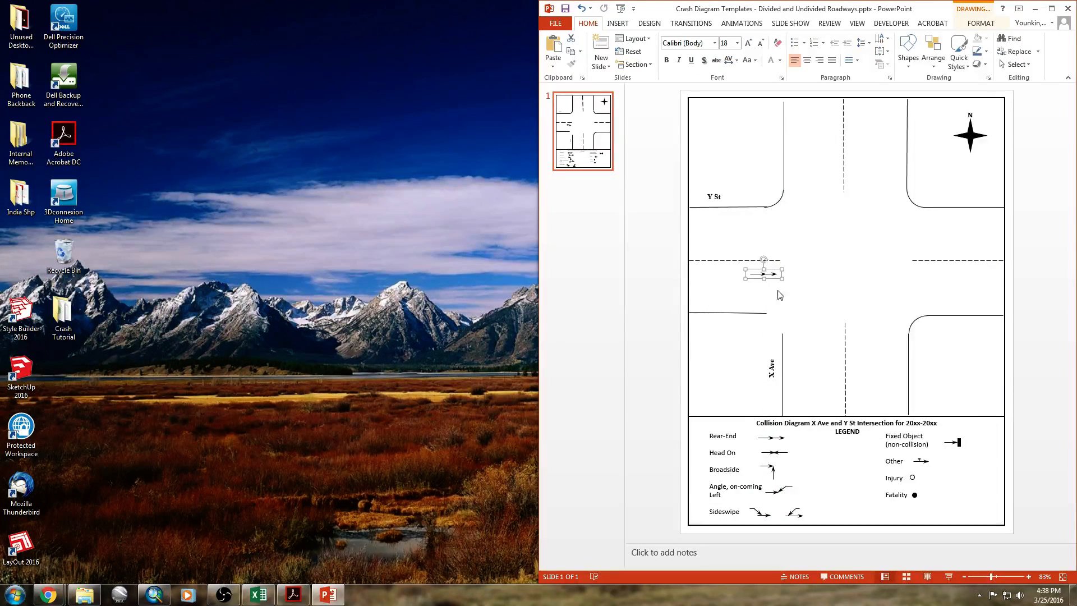
left_click(762, 292)
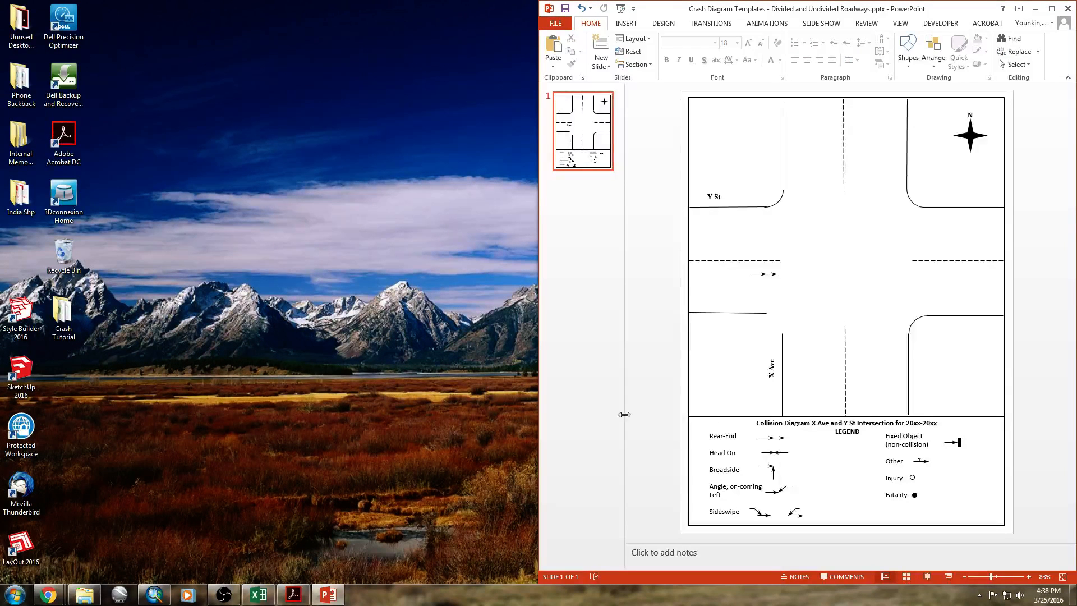
Step: Bring back the crash table and check the CRCOMANNER code in D8 against the code sheet
left_click(255, 596)
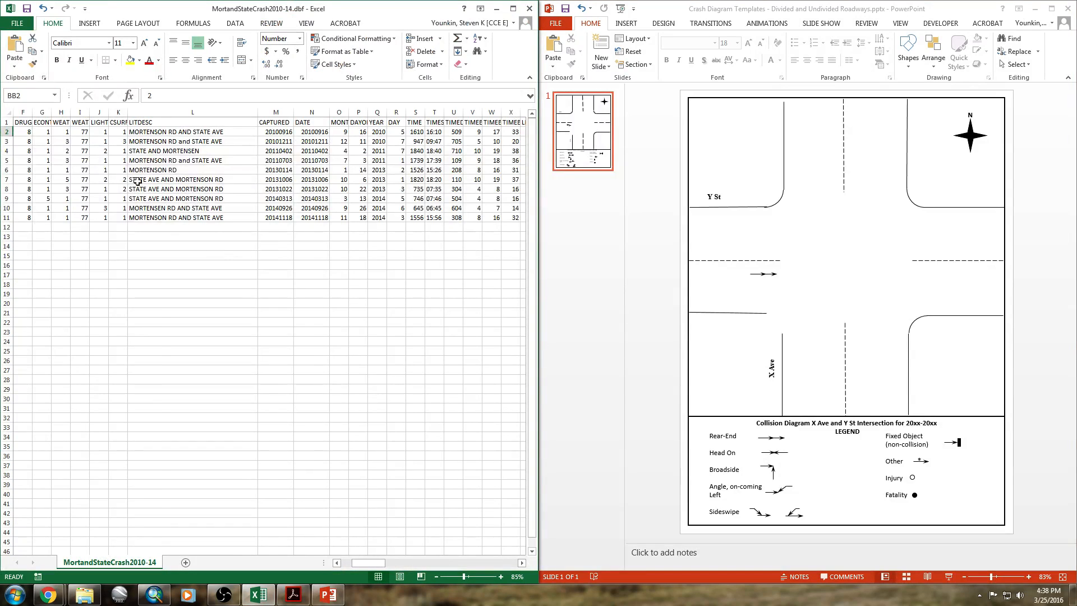
scroll(137, 181, "left", 3)
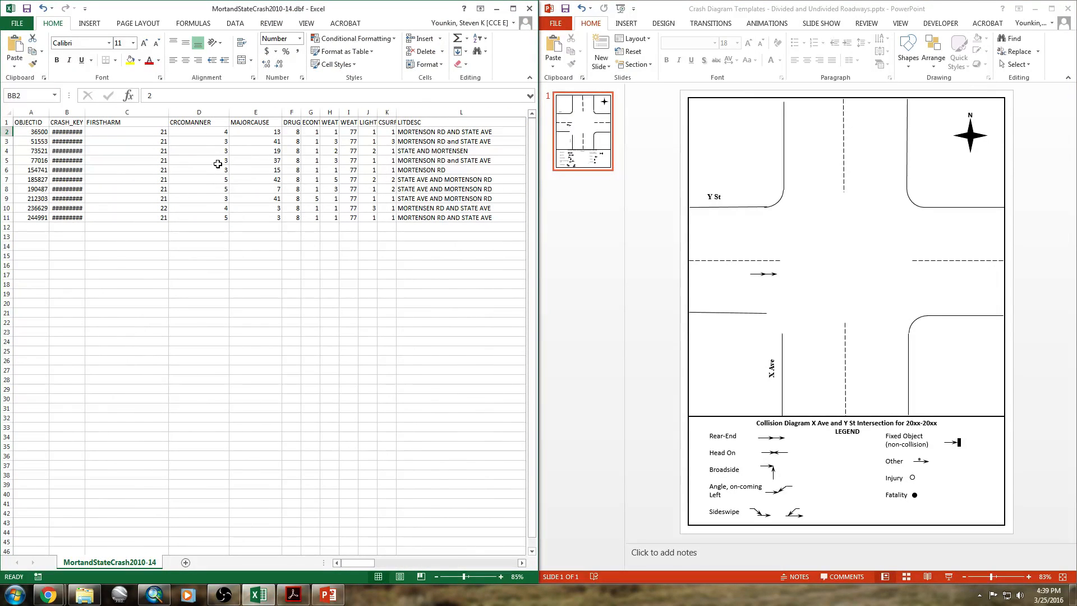
left_click(215, 188)
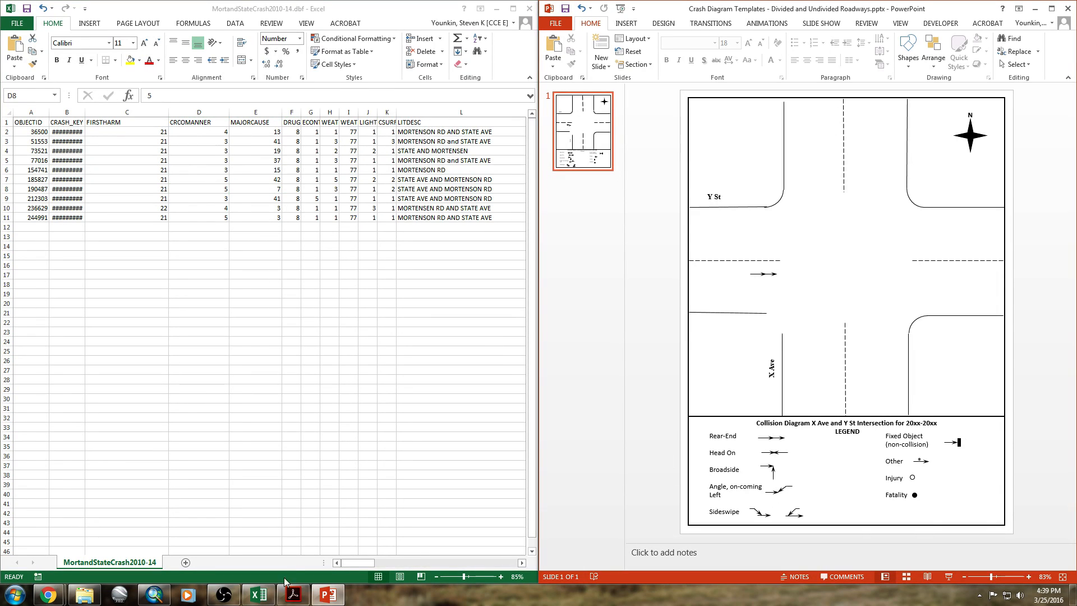
left_click(292, 595)
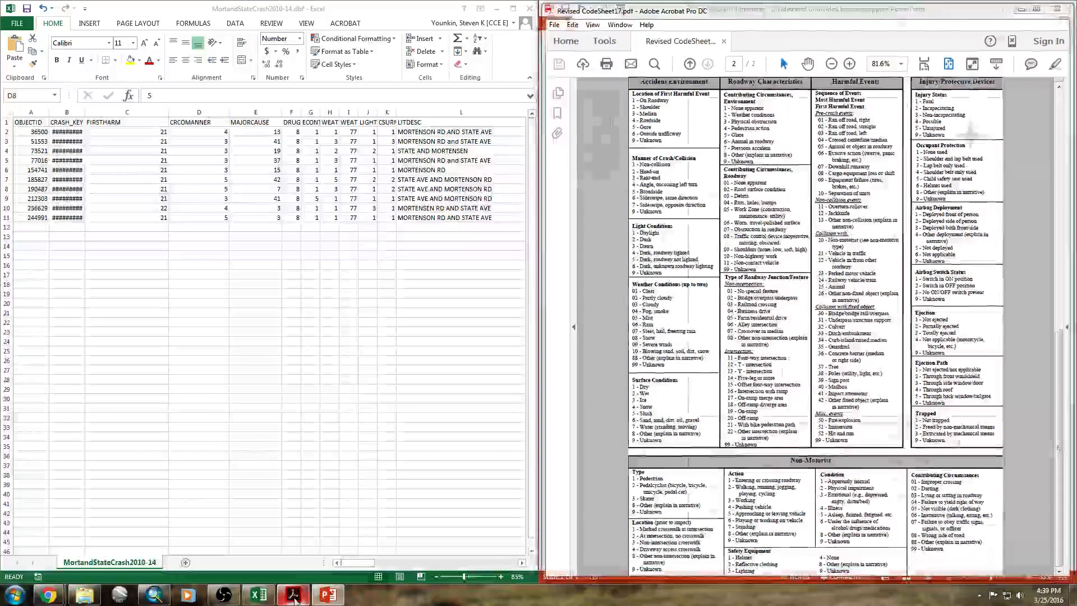
Step: Return to the diagram template and place a copy of the legend's Broadside symbol in the southeast part of the intersection
left_click(328, 595)
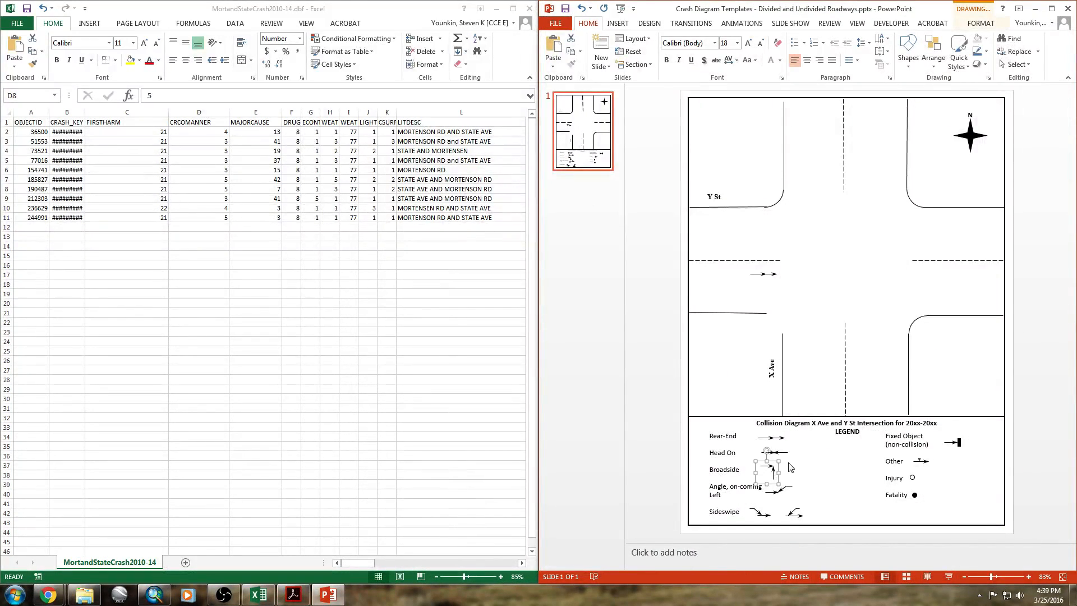
key("ctrl+v")
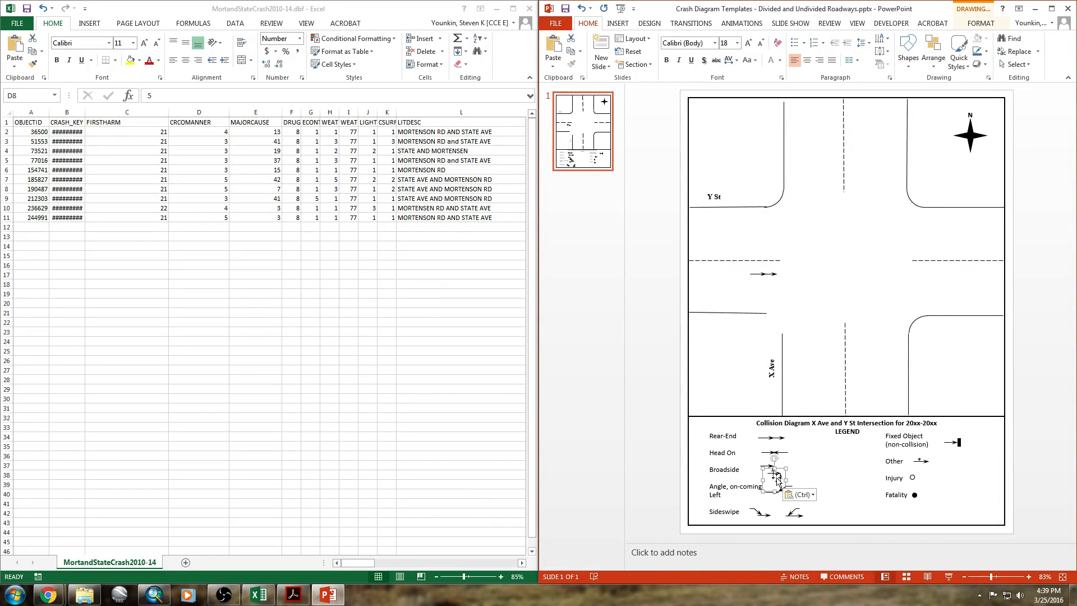
left_click_drag(777, 473, 877, 285)
left_click(933, 359)
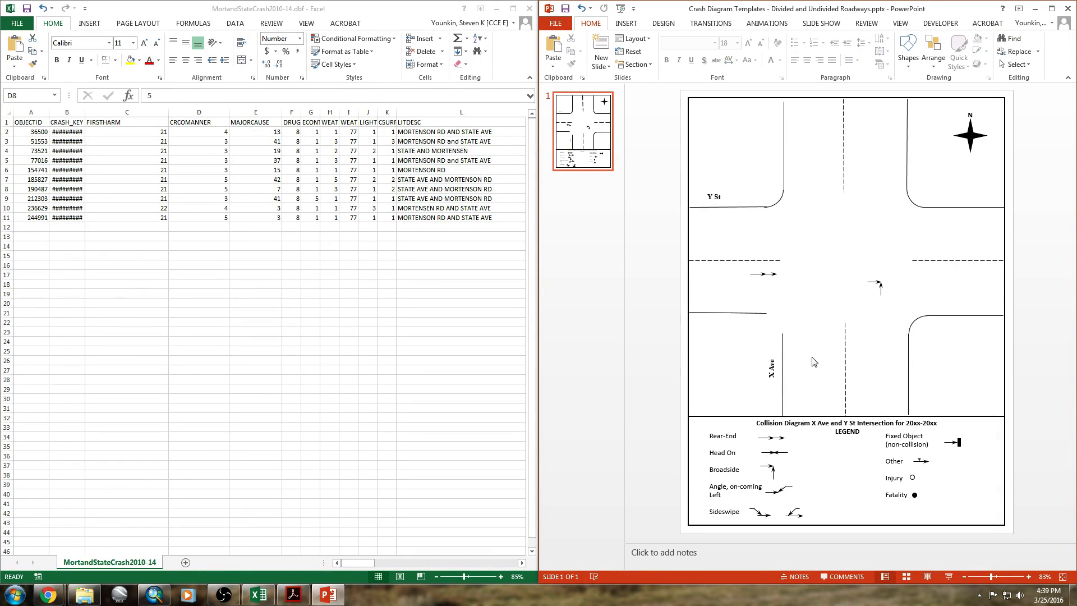
Step: Place two more Rear-End symbol copies on the west approach, staggered below and behind the first one
left_click(777, 438)
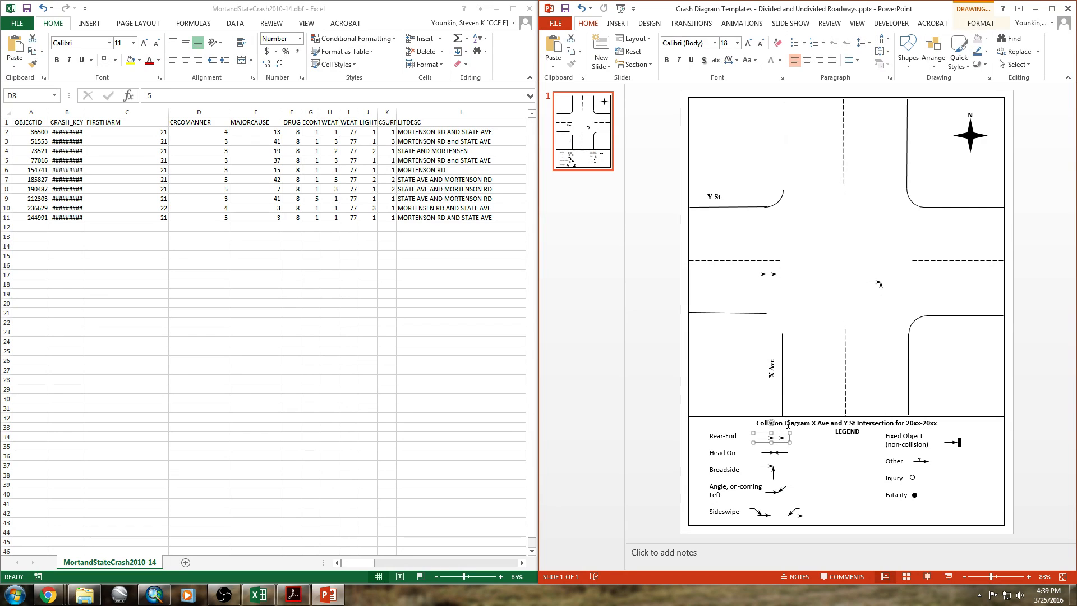
left_click_drag(779, 437, 762, 281)
key("ctrl+v")
left_click_drag(788, 443, 754, 286)
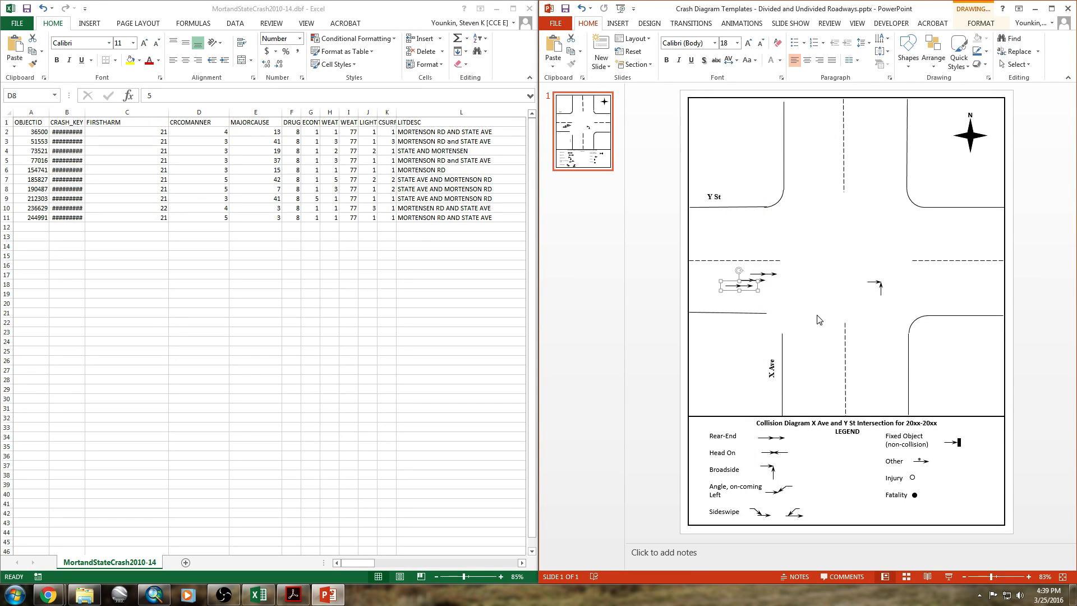
left_click(817, 319)
Step: Open the example Crash Diagram StateMort.pdf from the Crash Tutorial folder and bring the crash table back beside it
left_click(84, 594)
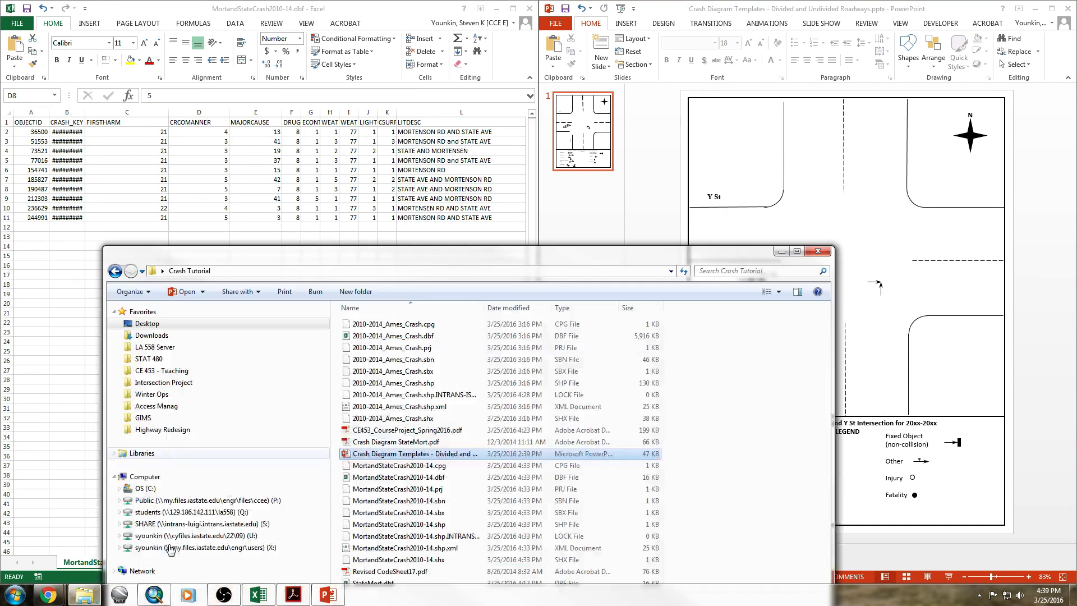
double_click(404, 443)
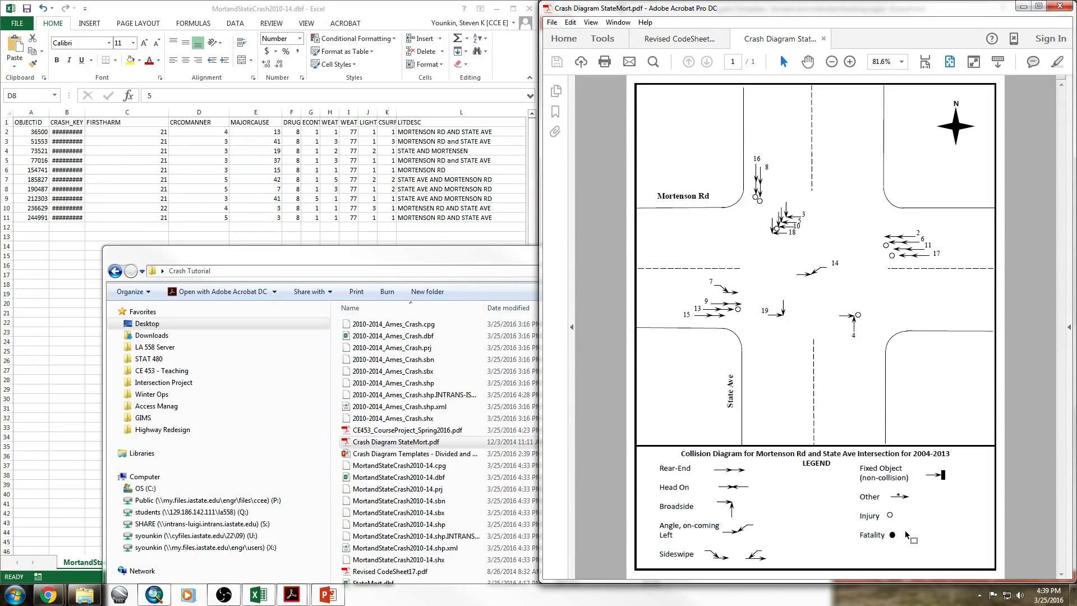
left_click(378, 188)
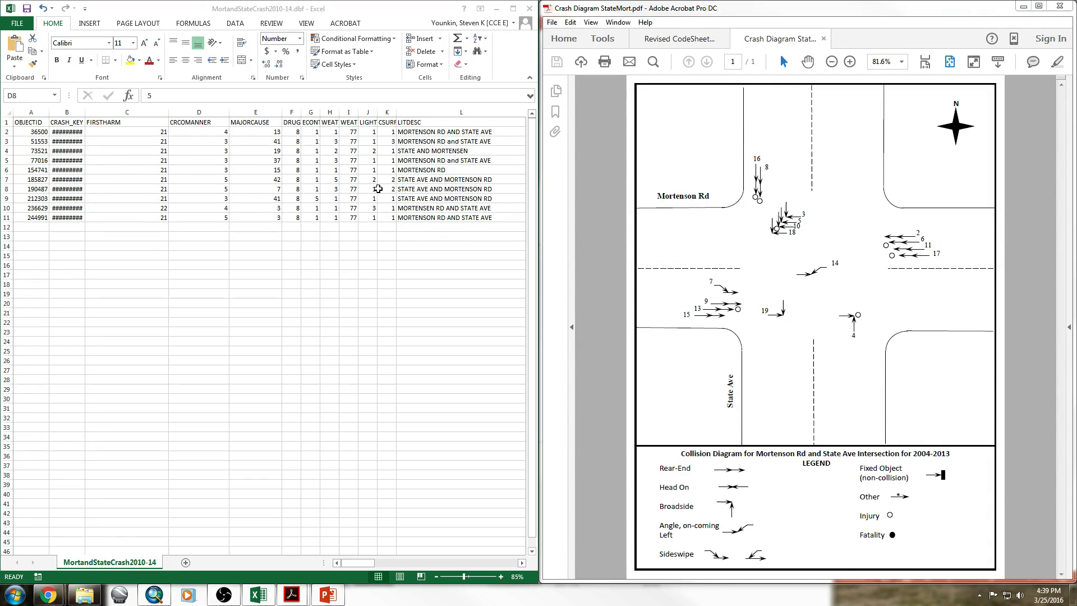
Step: Check the severity, fatality and injury columns for the crashes in rows 4 and 5
left_click_drag(394, 158, 395, 152)
key("Right")
key("Right")
key("Right")
key("Right")
key("Right")
key("Right")
key("Right")
key("Right")
key("Right")
key("Right")
key("Right")
key("Right")
key("Right")
key("Right")
key("Right")
key("Right")
key("Right")
key("Right")
key("Right")
key("Right")
key("Right")
key("Right")
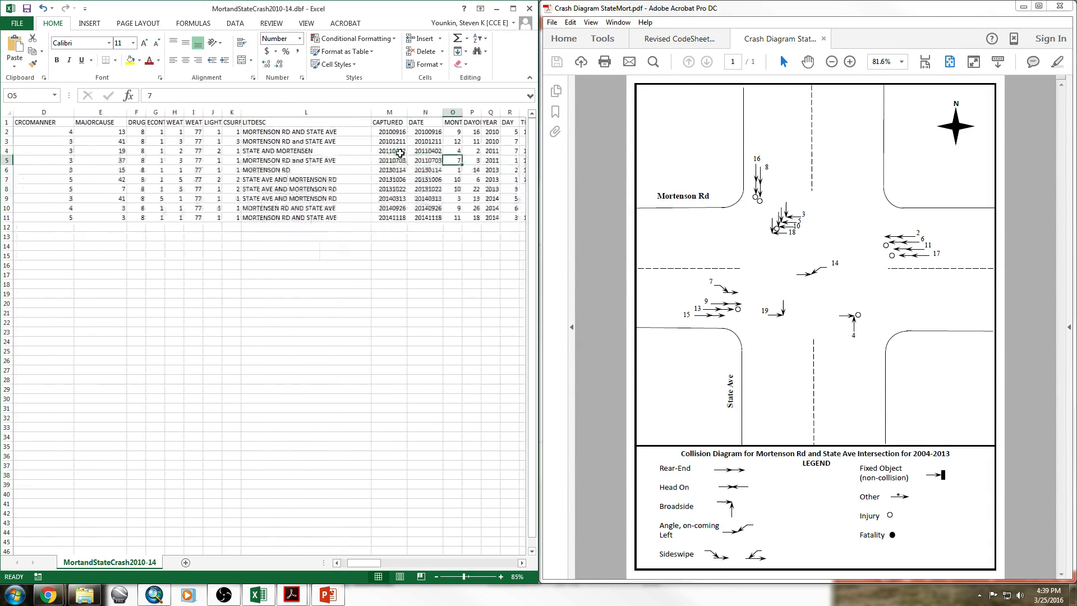
key("Right")
key("Right")
key("Right")
key("Right")
key("Right")
key("Right")
key("Right")
key("Right")
key("Right")
key("Right")
key("Right")
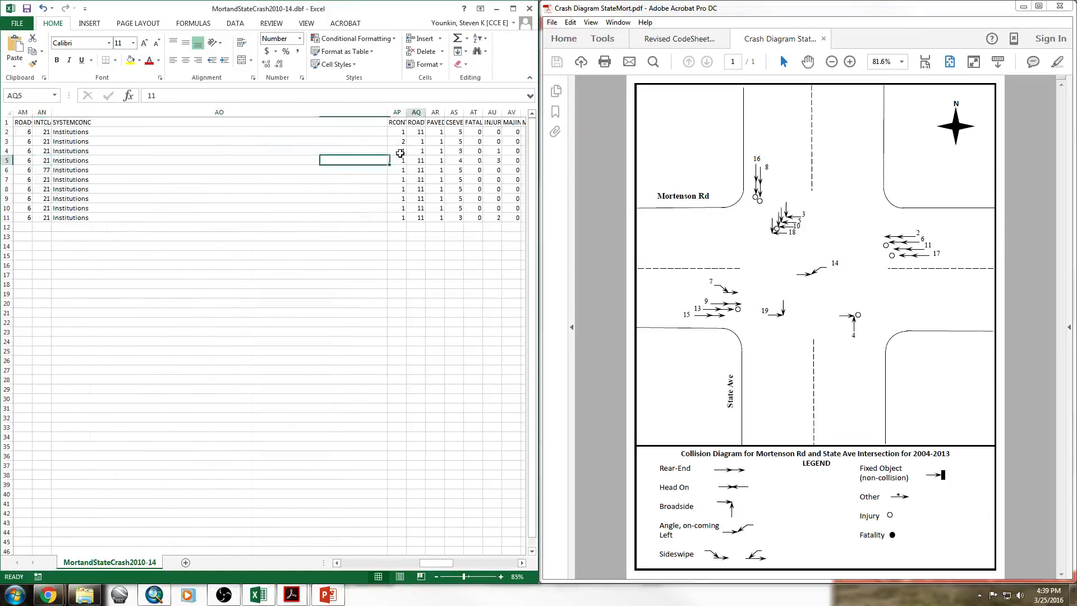
key("Up")
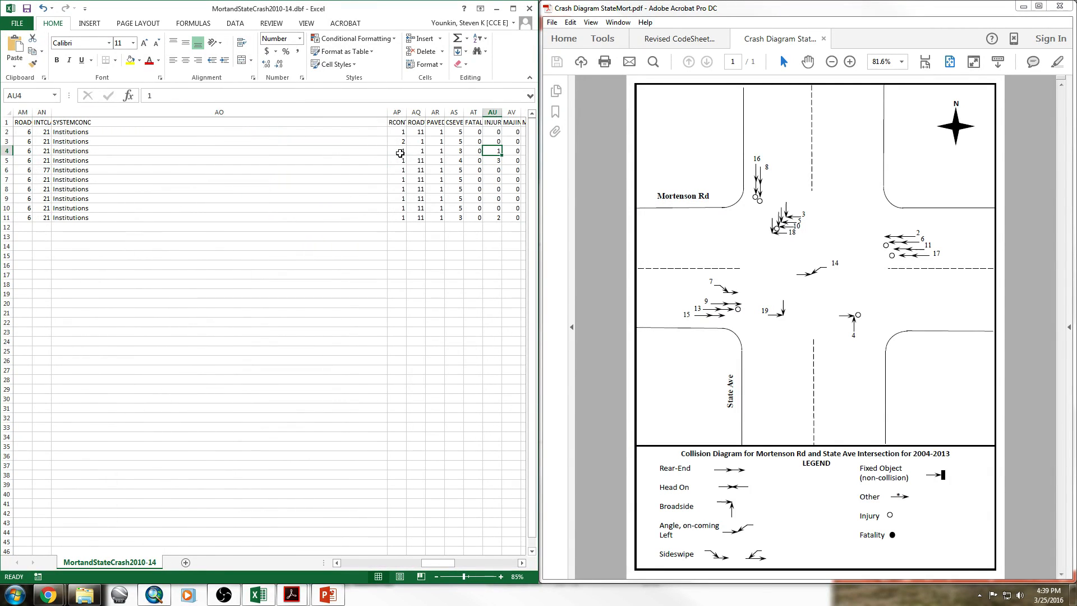
key("Right")
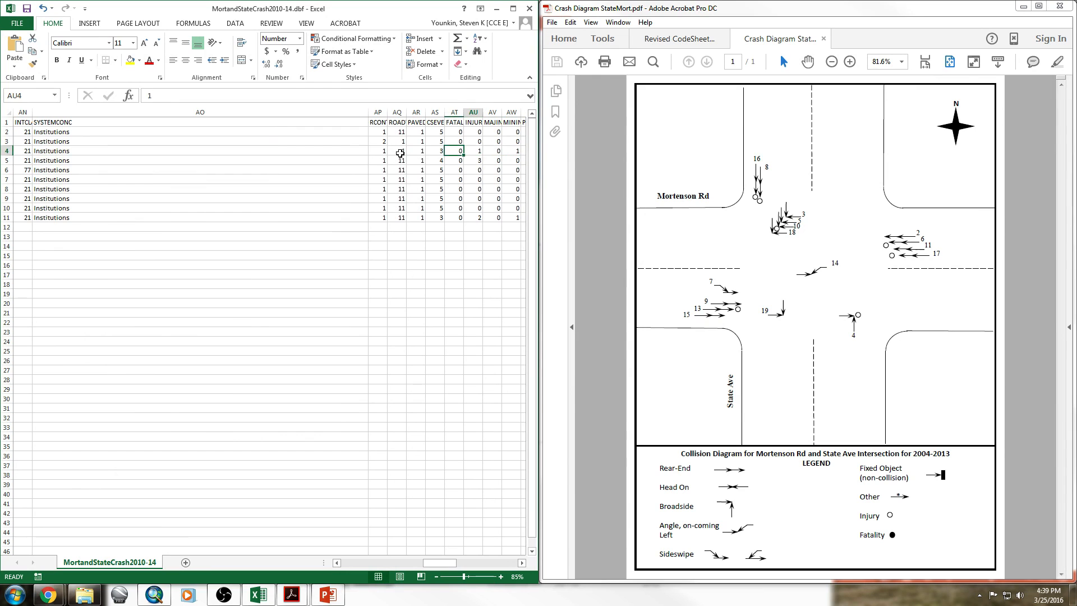
Step: Check the injury columns beside FATALITIES for the crashes in rows 2 to 4, through the possible-injury column
key("Right")
key("Right")
key("Right")
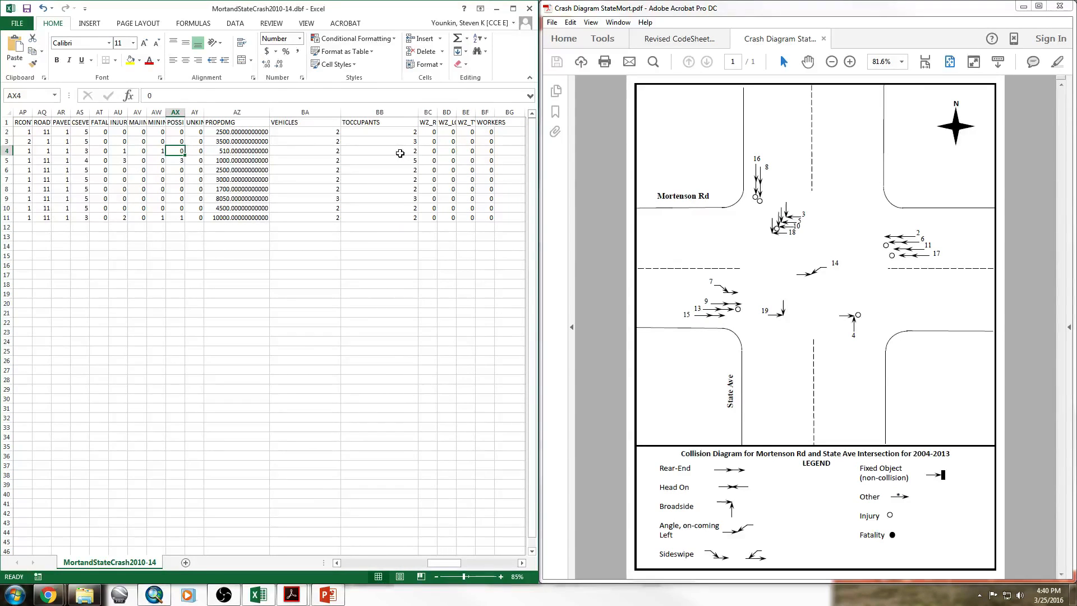
key("Left")
key("Left")
key("Left")
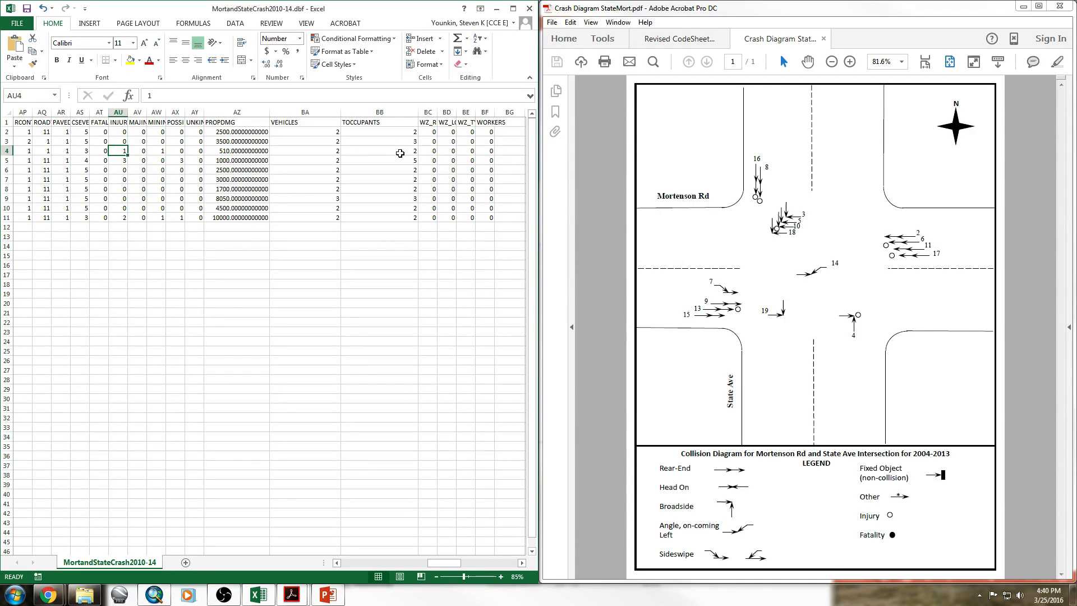
key("Left")
key("Right")
key("Up")
key("Up")
key("shift+Right")
key("shift+Down")
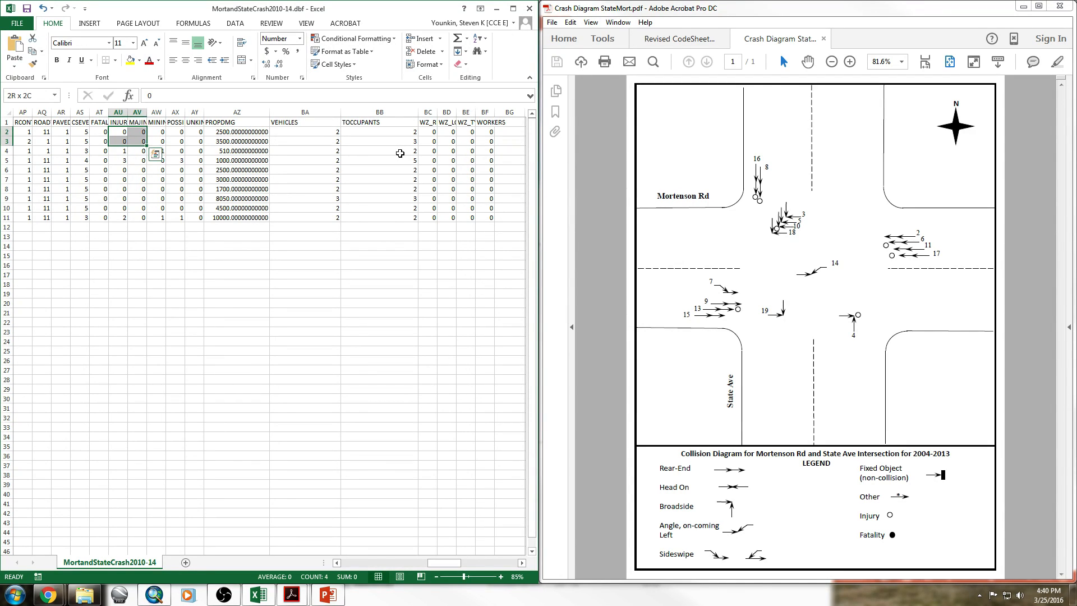
key("shift+Right")
key("shift+Right")
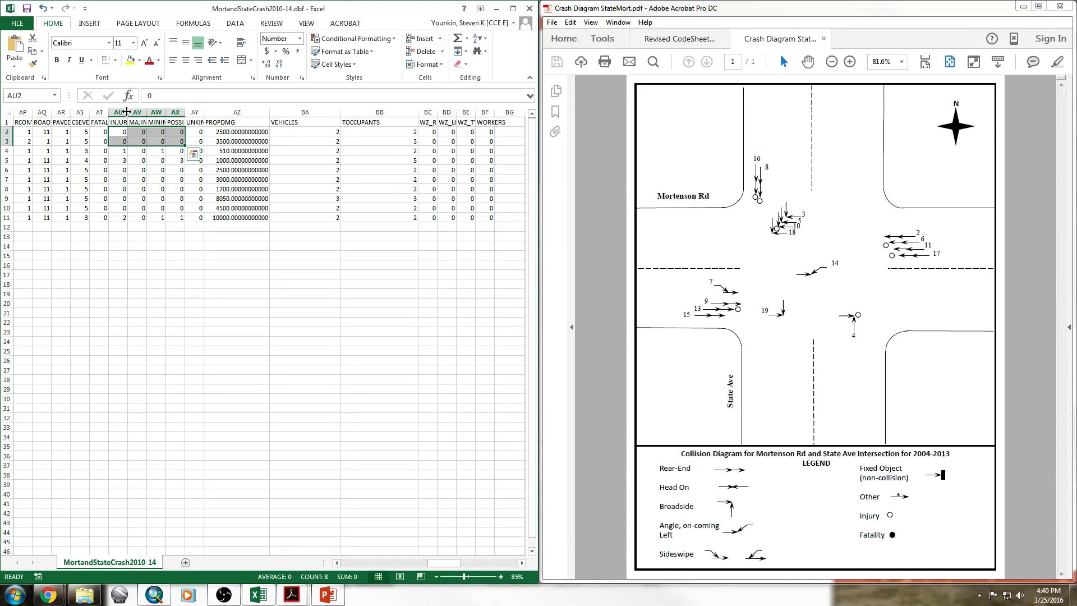
Step: Widen the INJURIES column to show its full heading and check the injury entries in rows 5 and 11
left_click_drag(127, 112, 151, 114)
left_click(139, 161)
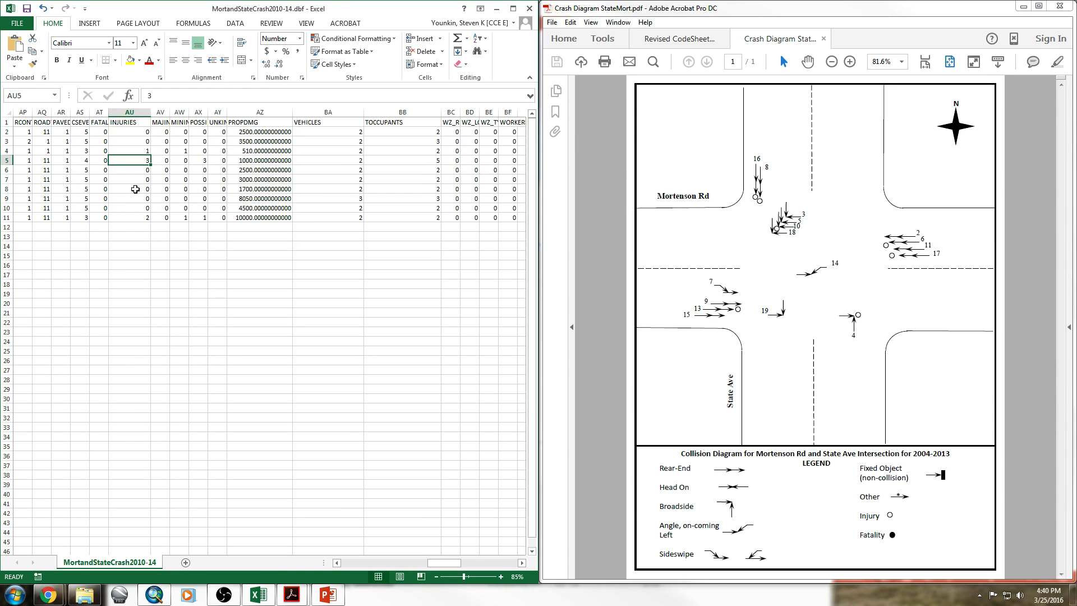
left_click(130, 220)
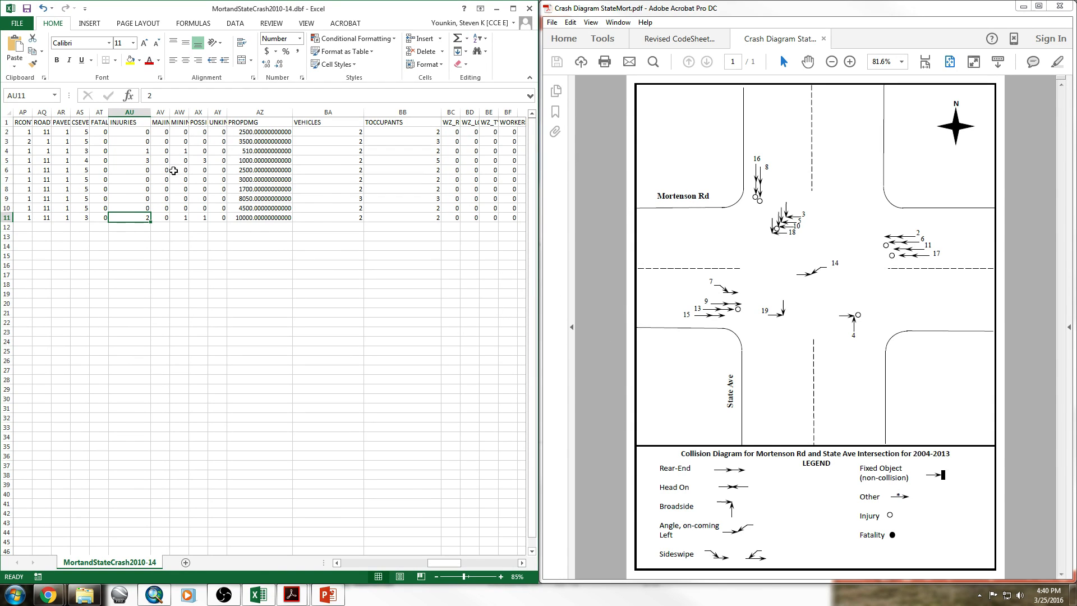
left_click(142, 157)
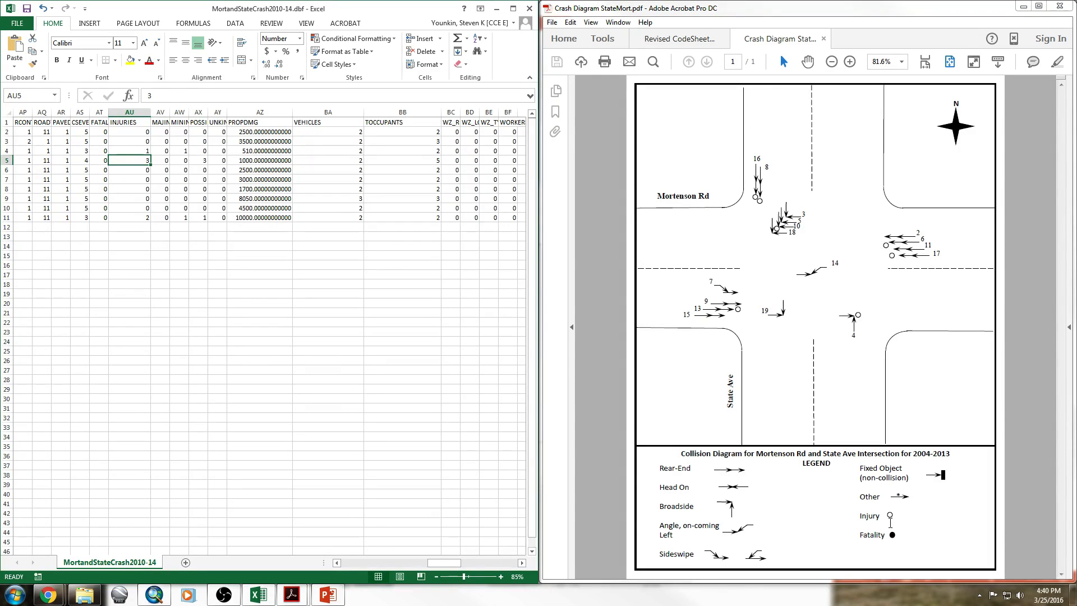
Step: Check the Injury symbol in the example PDF's legend, then minimise the PDF to return to the PowerPoint diagram template
left_click(889, 513)
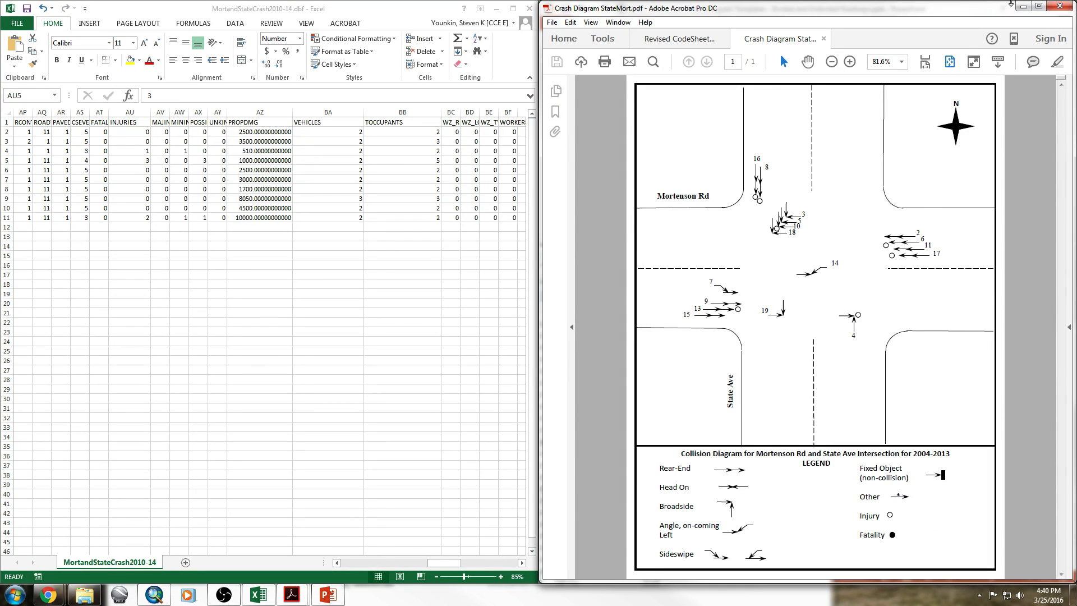
left_click(1023, 7)
left_click(1009, 399)
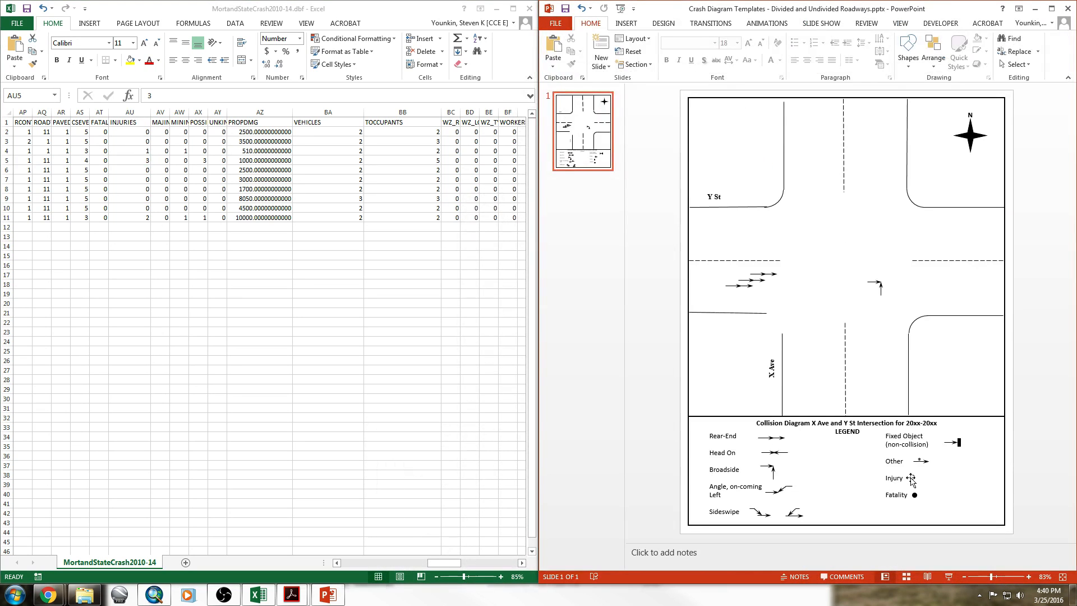
left_click(912, 478)
key("ctrl+c")
key("ctrl+v")
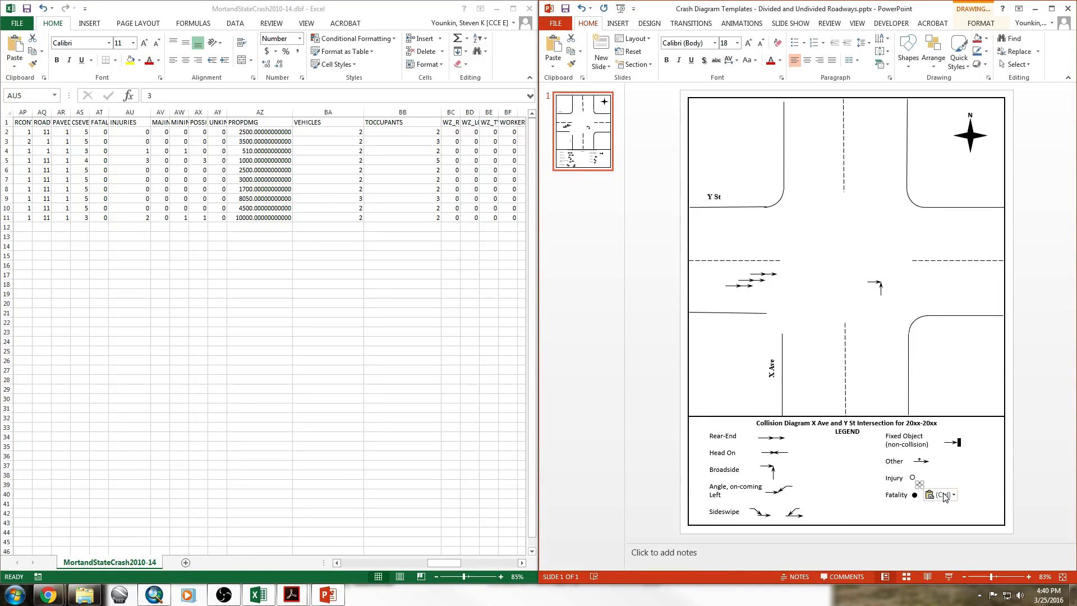
left_click_drag(918, 485, 919, 483)
scroll(923, 487, "up", 10)
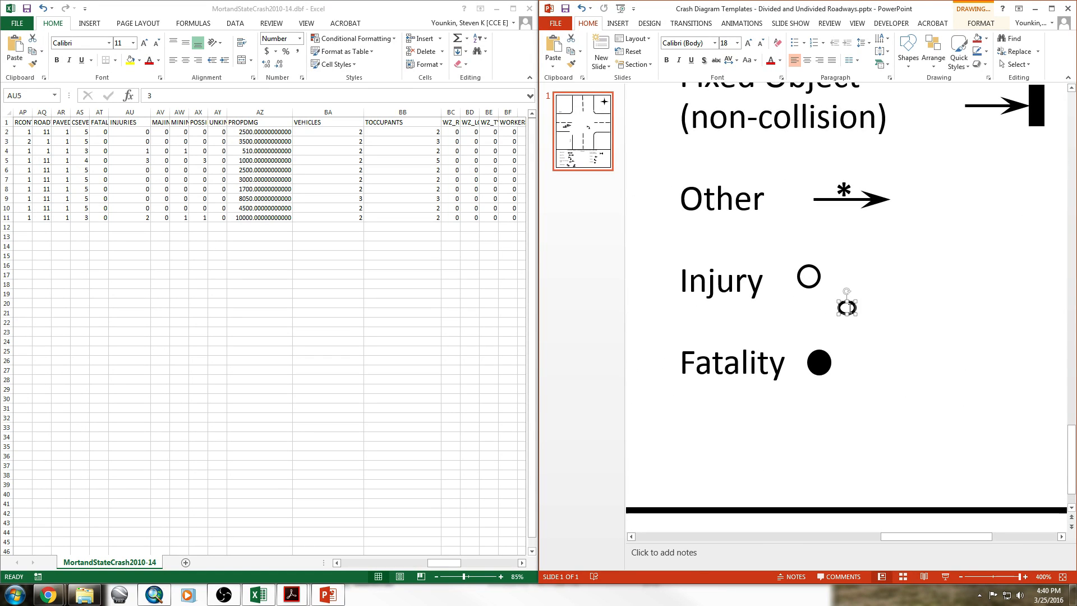
left_click_drag(850, 306, 795, 172)
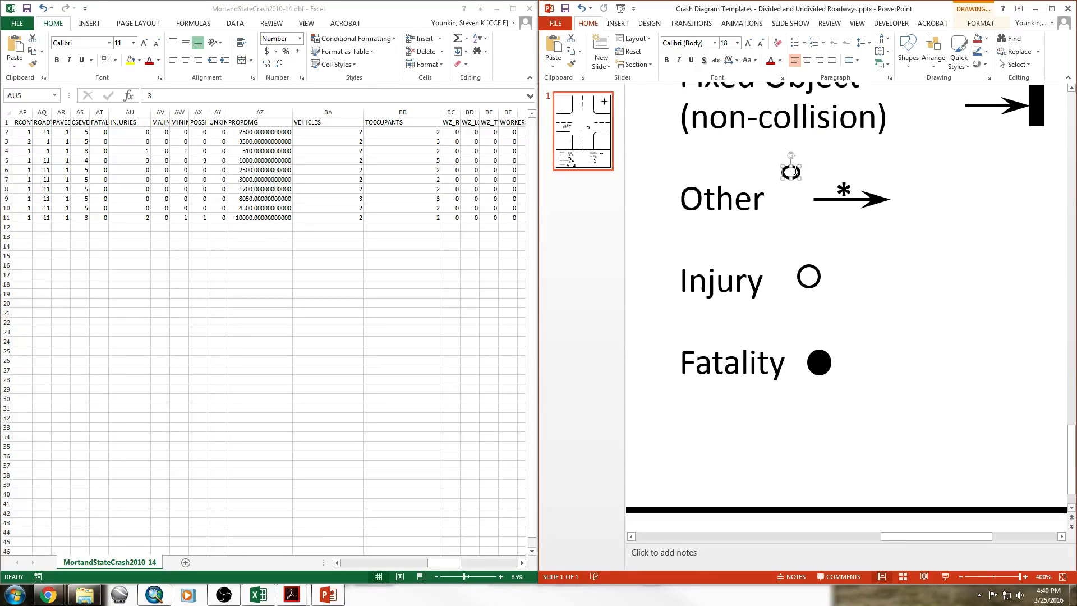
left_click(805, 203)
left_click(792, 175)
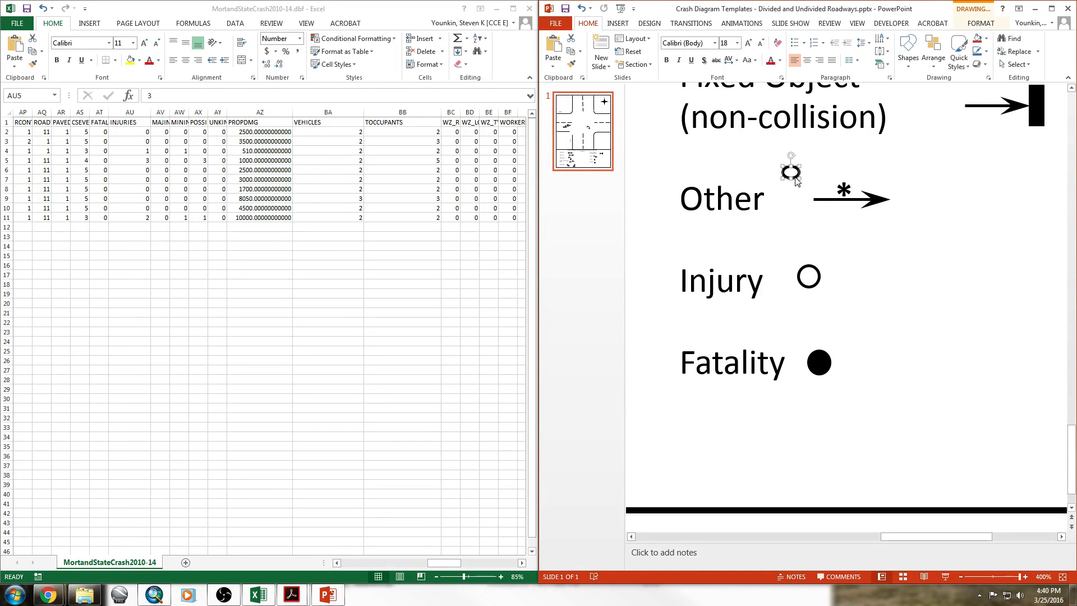
key("Delete")
Step: Place a copy of the legend's Injury circle at the tip of the Broadside symbol in the southeast part of the intersection
left_click(801, 276)
left_click(807, 267)
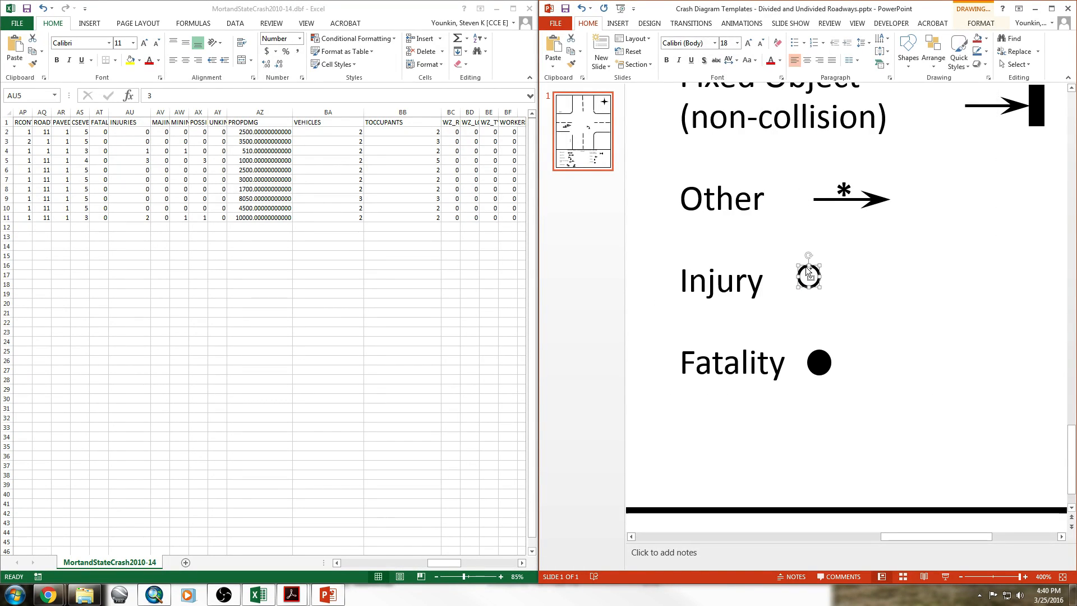
key("ctrl+c")
key("ctrl+v")
scroll(836, 283, "down", 10)
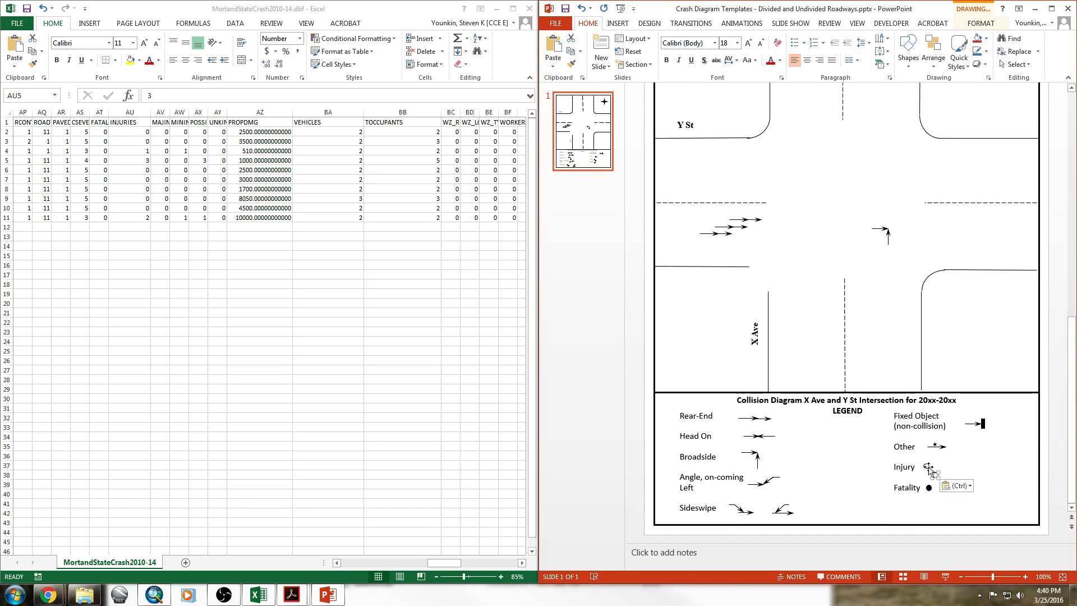
mouse_move(934, 475)
left_mouse_down()
mouse_move(880, 238)
mouse_move(892, 225)
left_mouse_up()
left_click(946, 247)
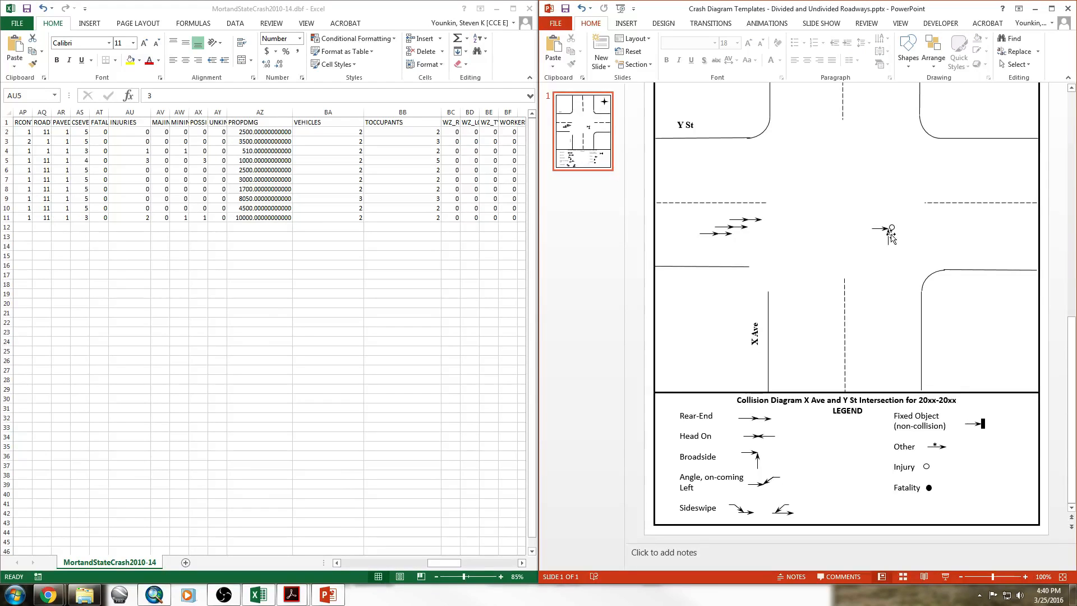
scroll(870, 272, "down", 2)
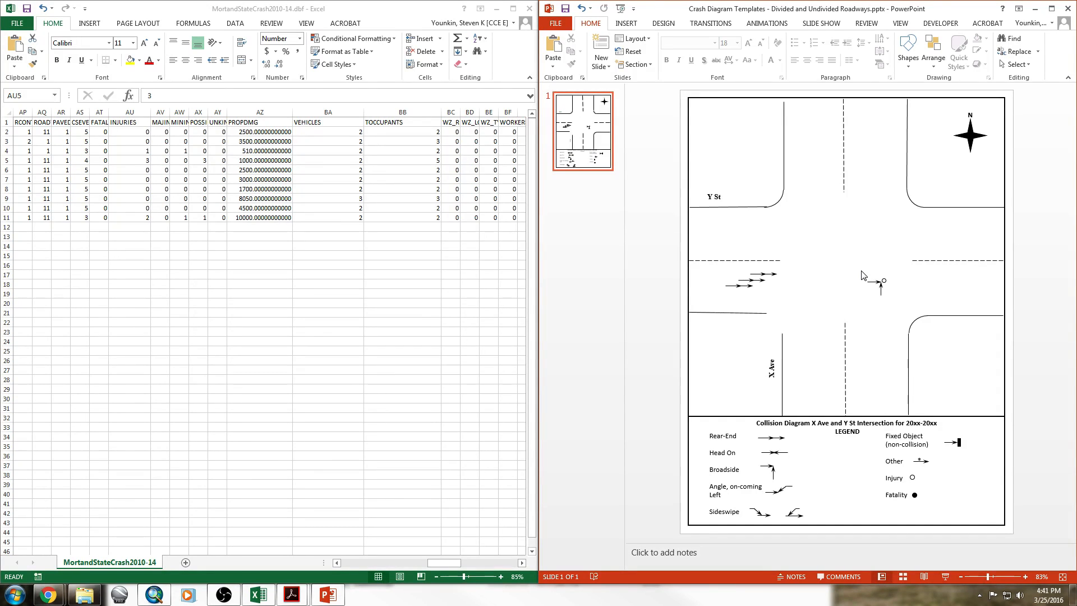
Step: Minimise the open windows, switch to ArcMap and zoom the map in on the Mortensen Road and State Avenue intersection
left_click(1035, 9)
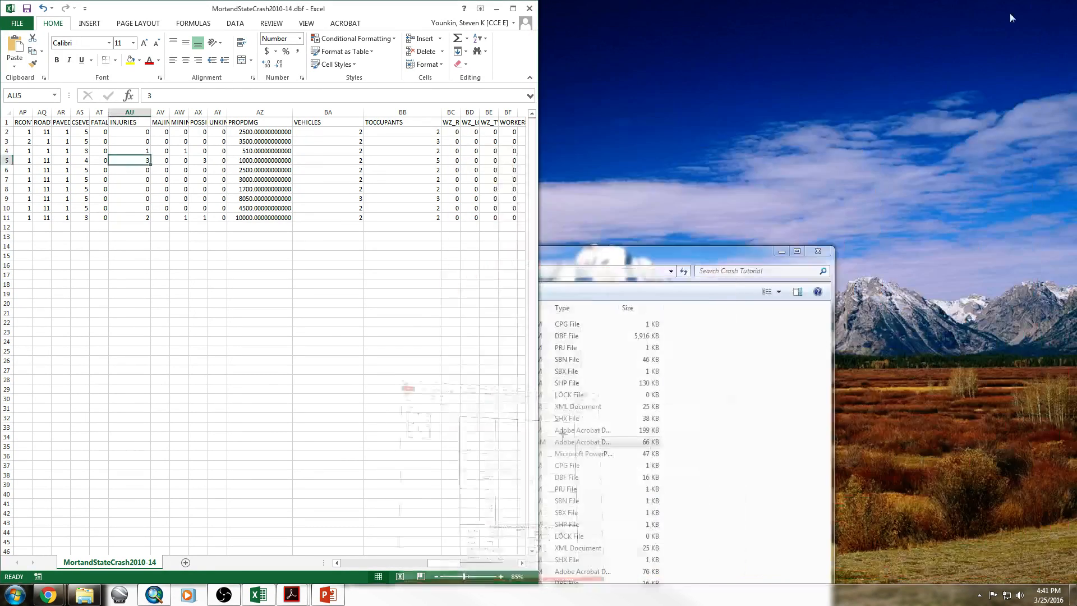
left_click(495, 9)
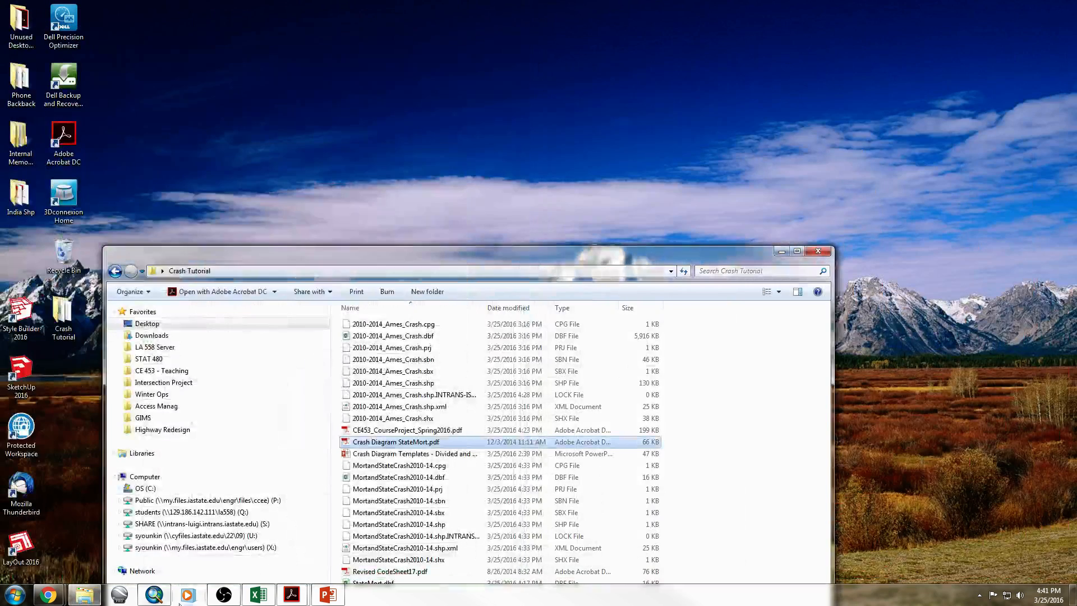
left_click(781, 251)
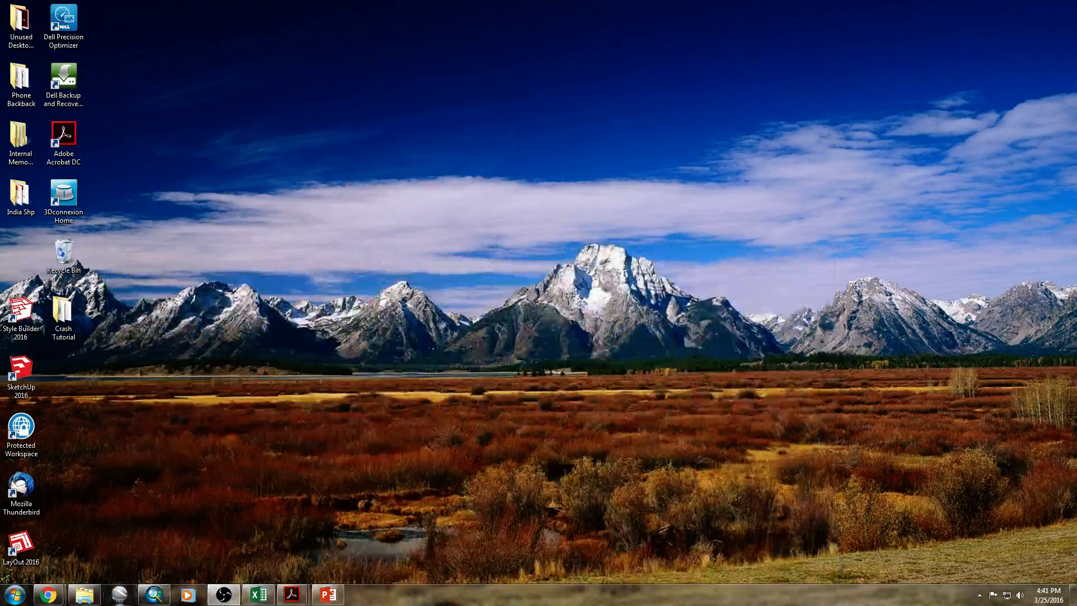
mouse_move(148, 599)
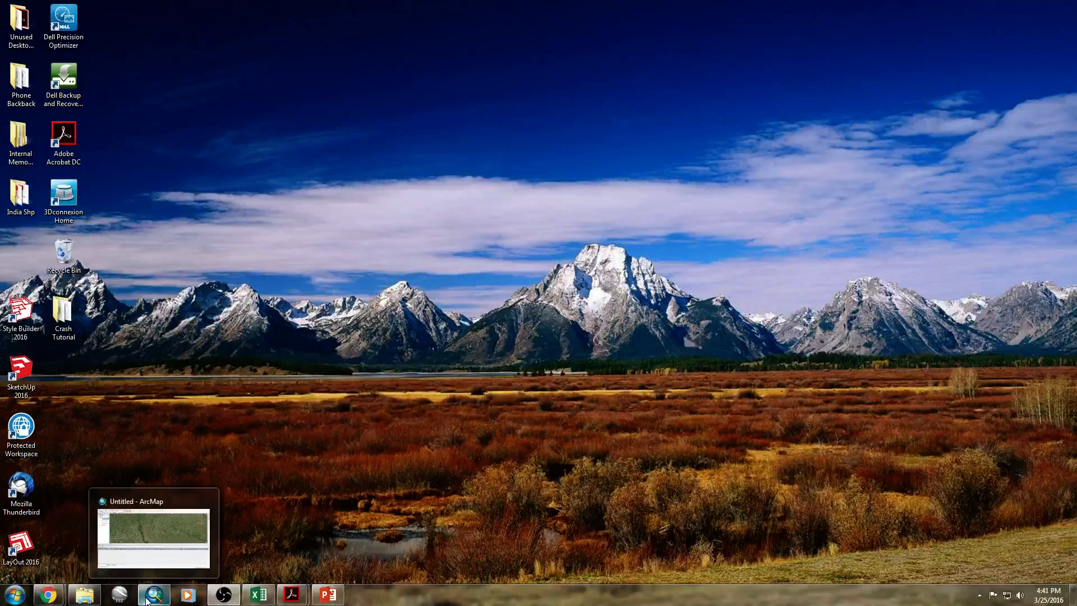
left_click(164, 544)
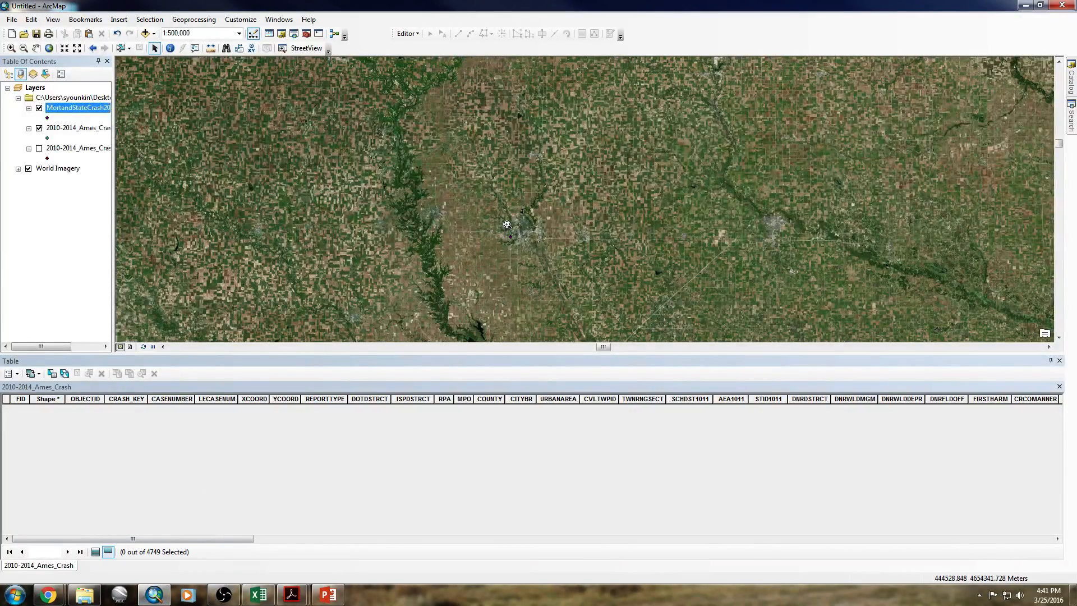
left_click_drag(508, 225, 566, 257)
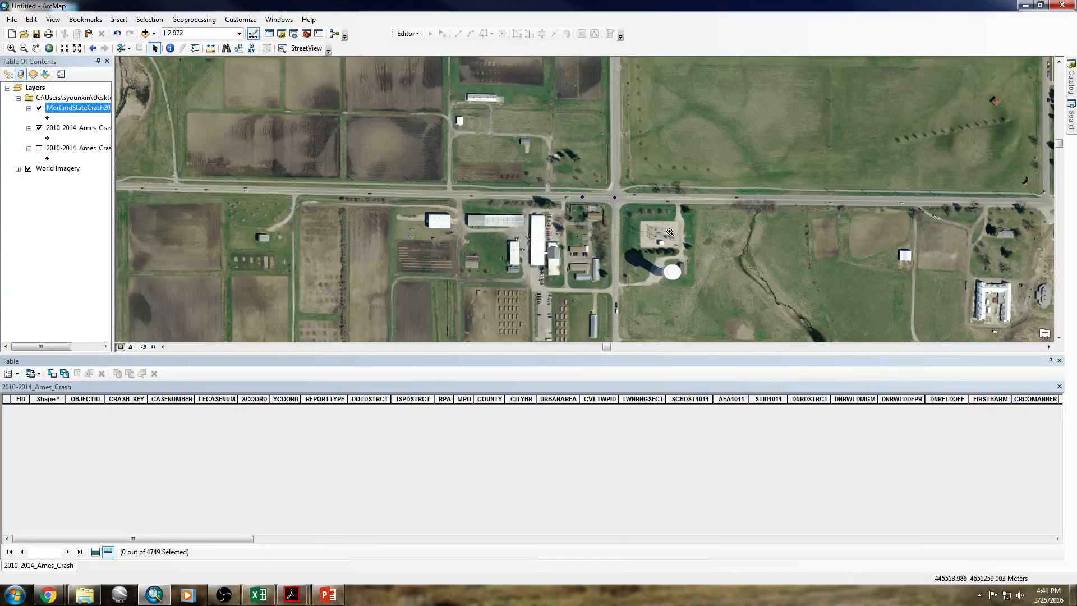
left_click_drag(670, 232, 573, 164)
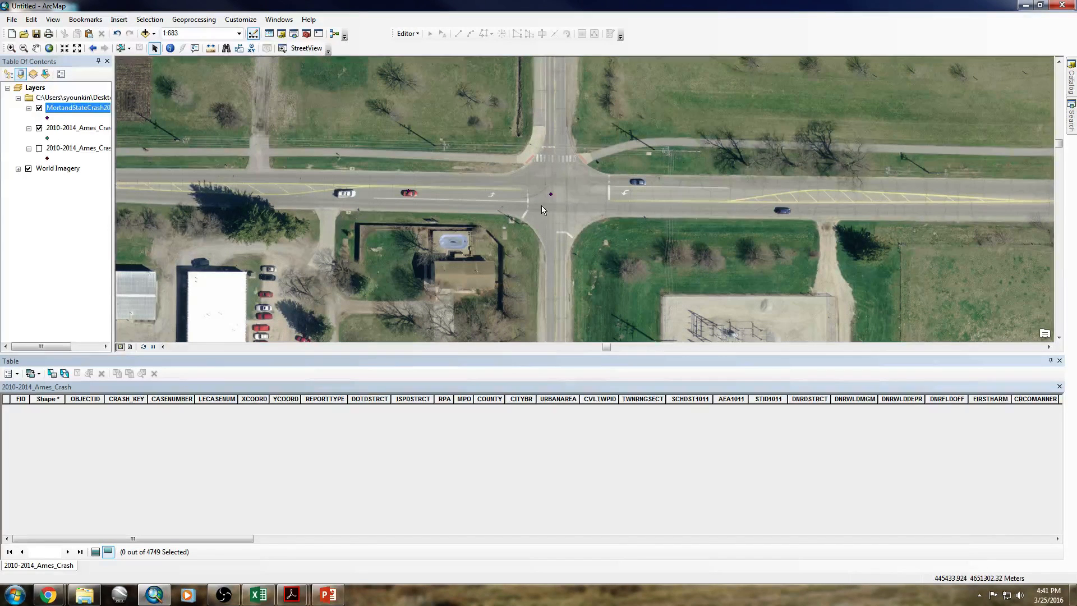
Step: Show the map in layout view and apply the LetterLandscape.mxd template from the Traditional Layouts
left_click(130, 347)
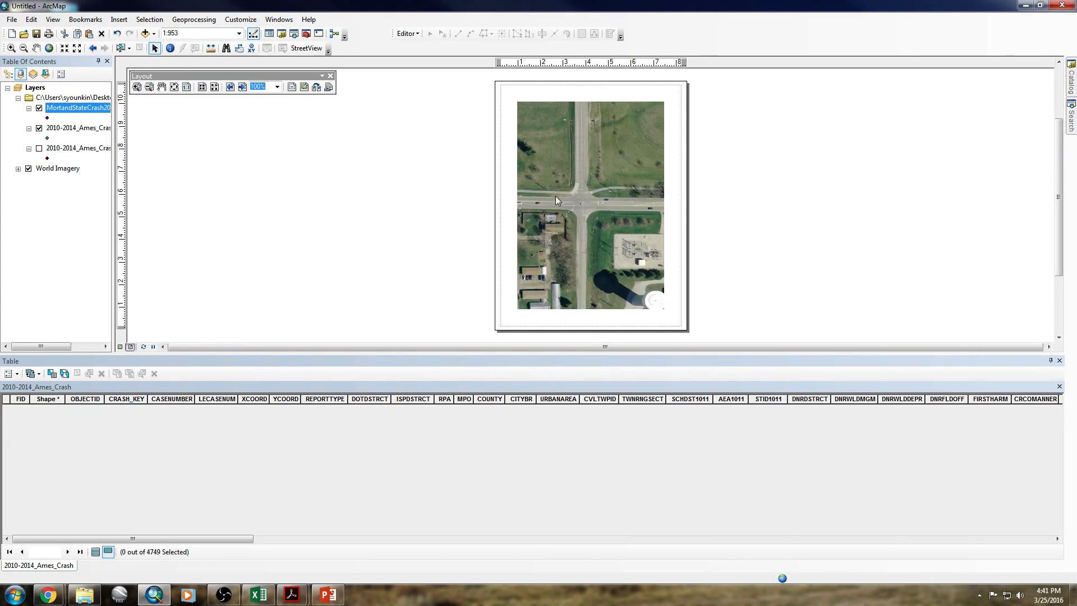
left_click(318, 88)
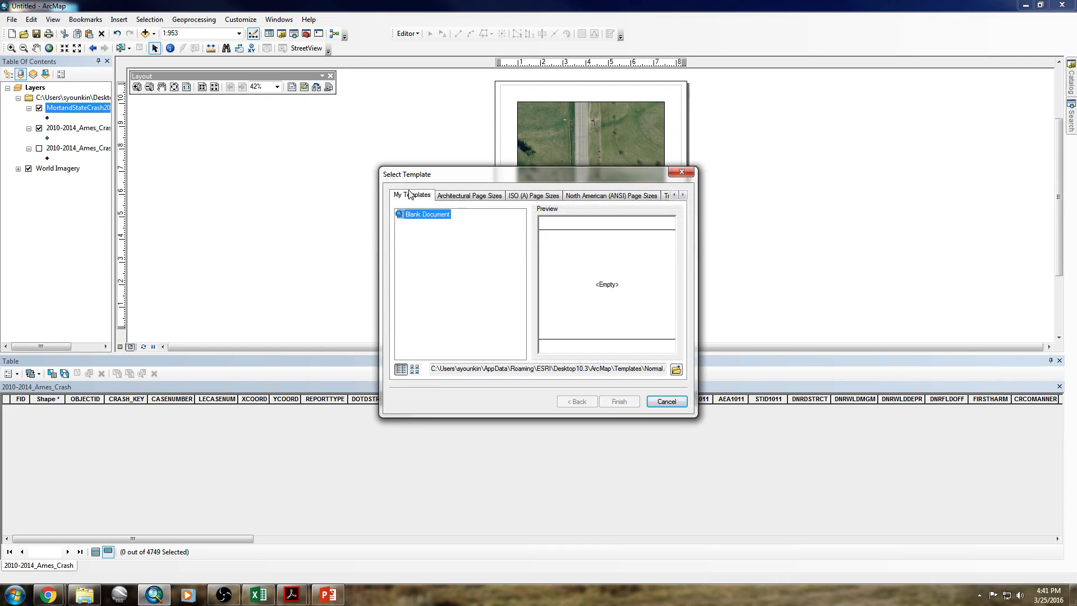
left_click(532, 196)
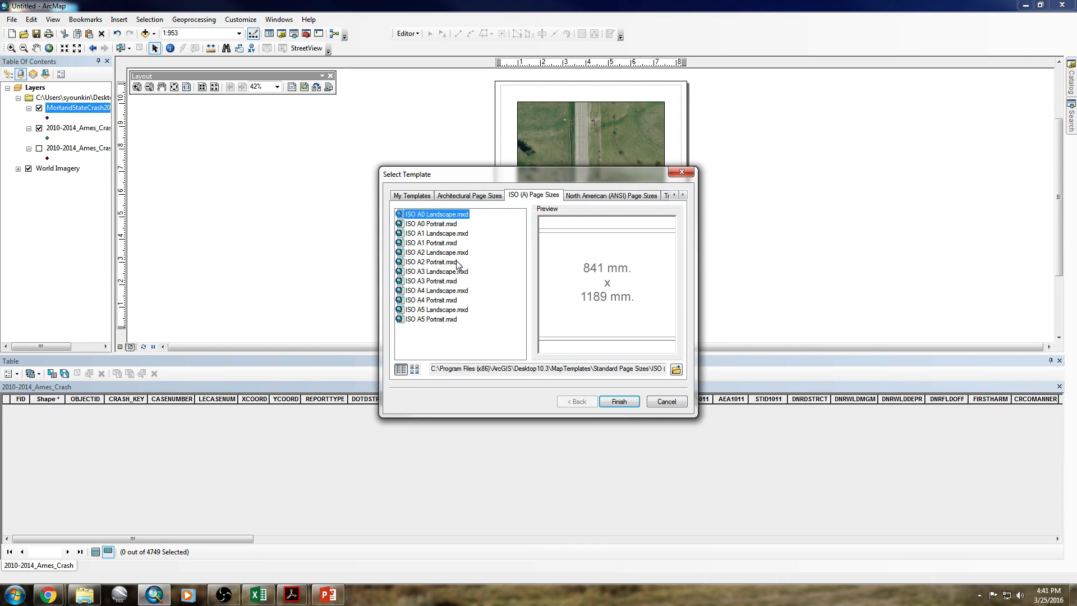
left_click(594, 196)
left_click(463, 200)
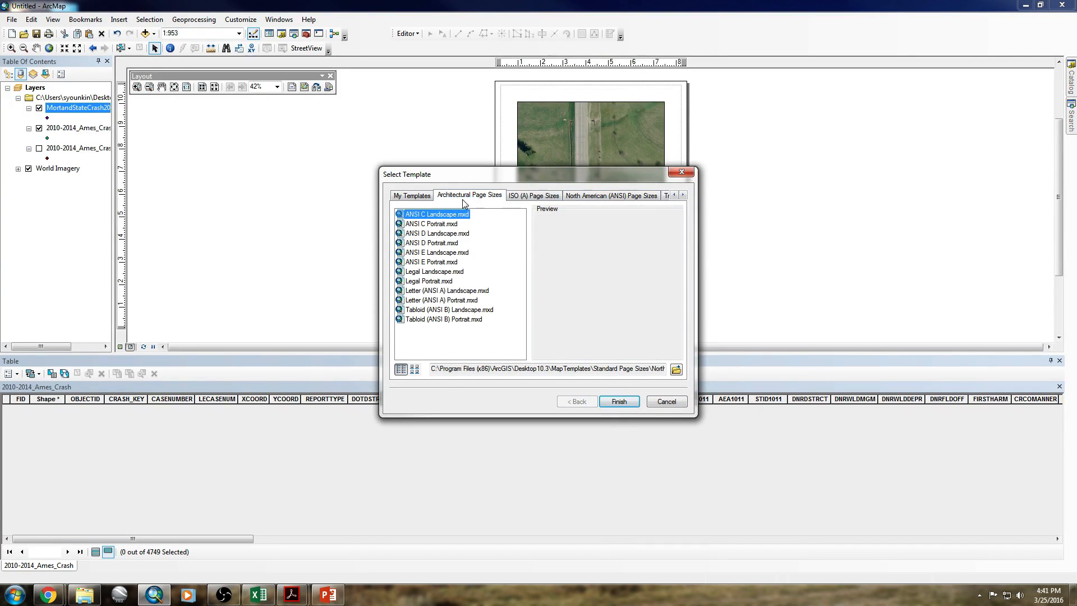
left_click(683, 195)
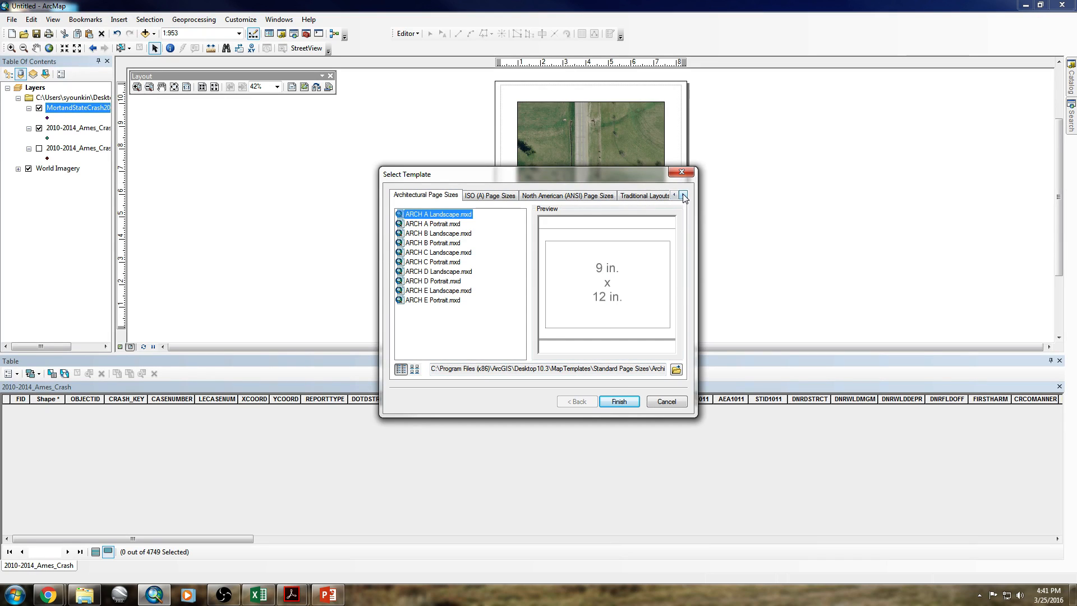
left_click(639, 195)
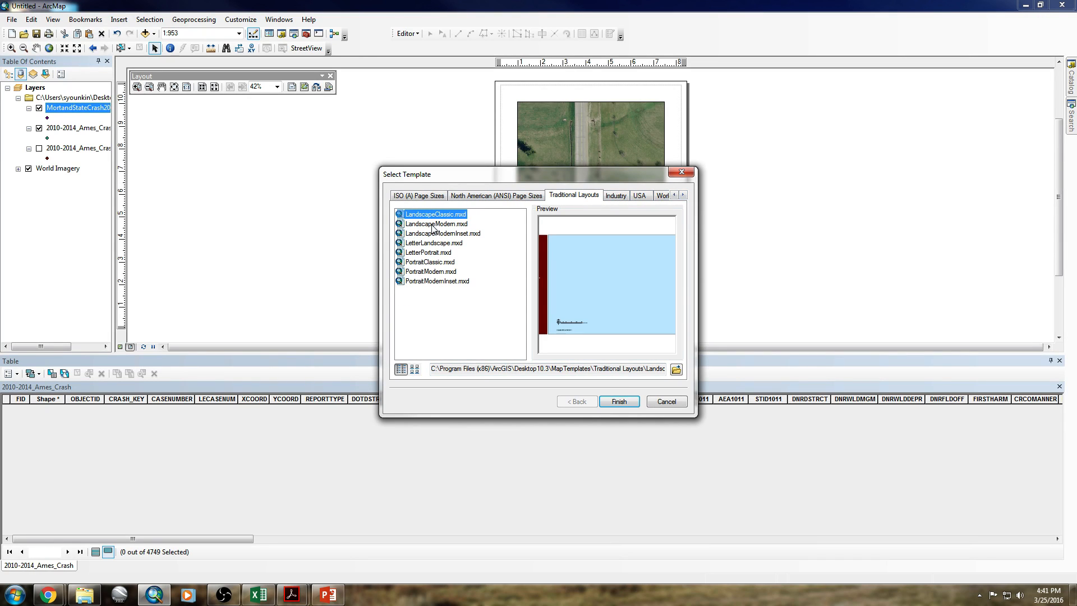
left_click(437, 243)
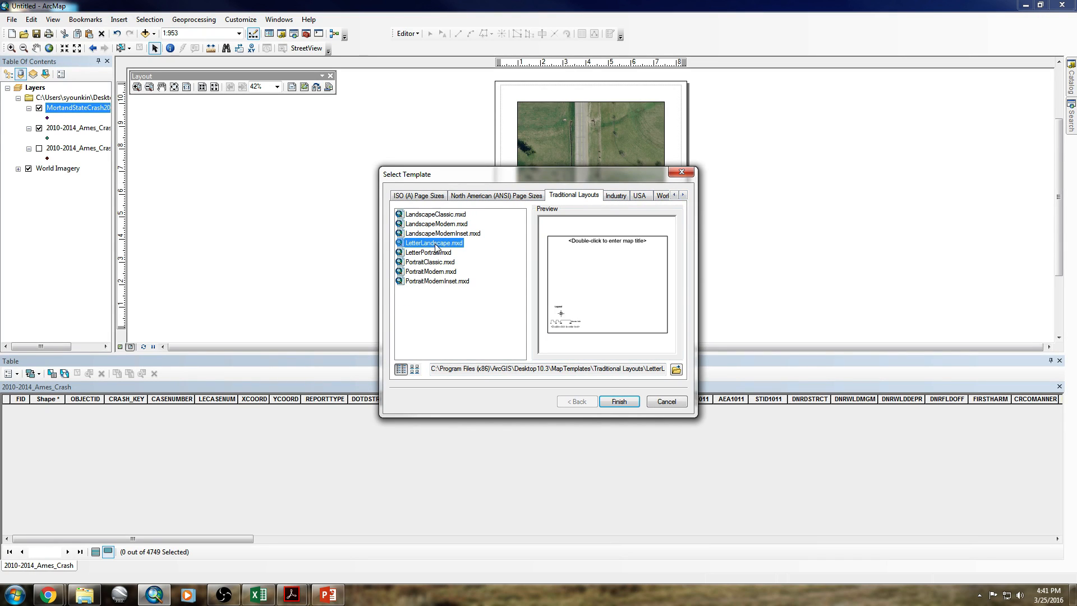
left_click(619, 402)
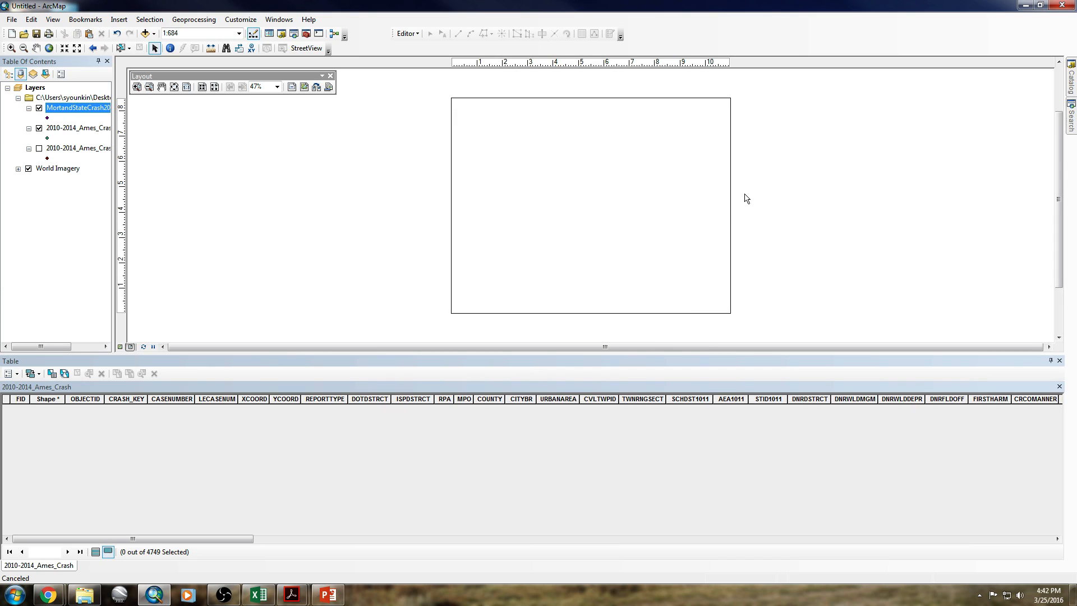
Step: Insert a new data frame into the landscape page layout
scroll(729, 208, "down", 2)
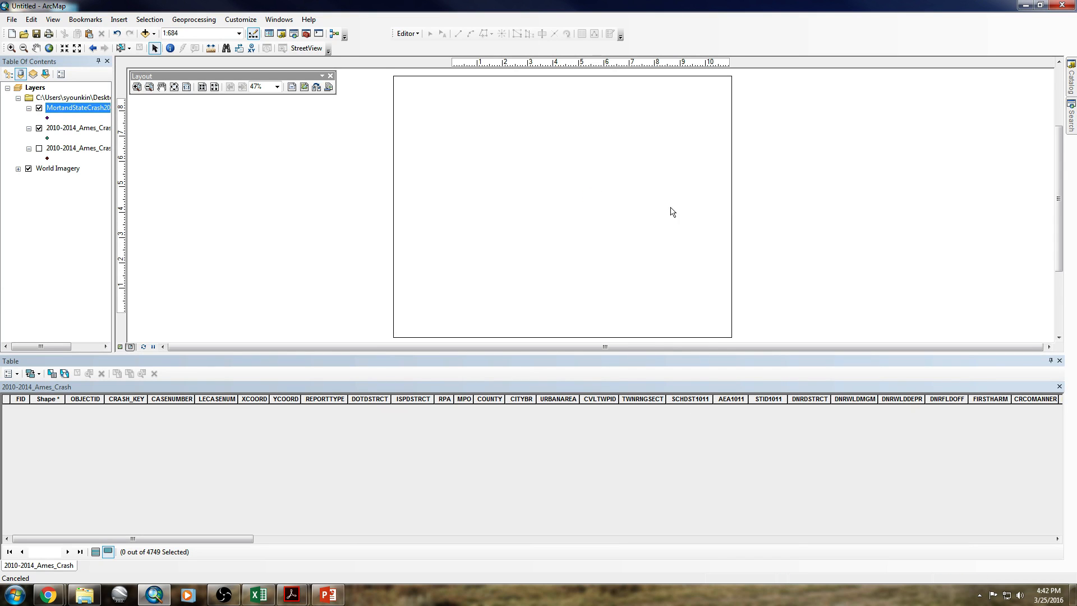
left_click(119, 19)
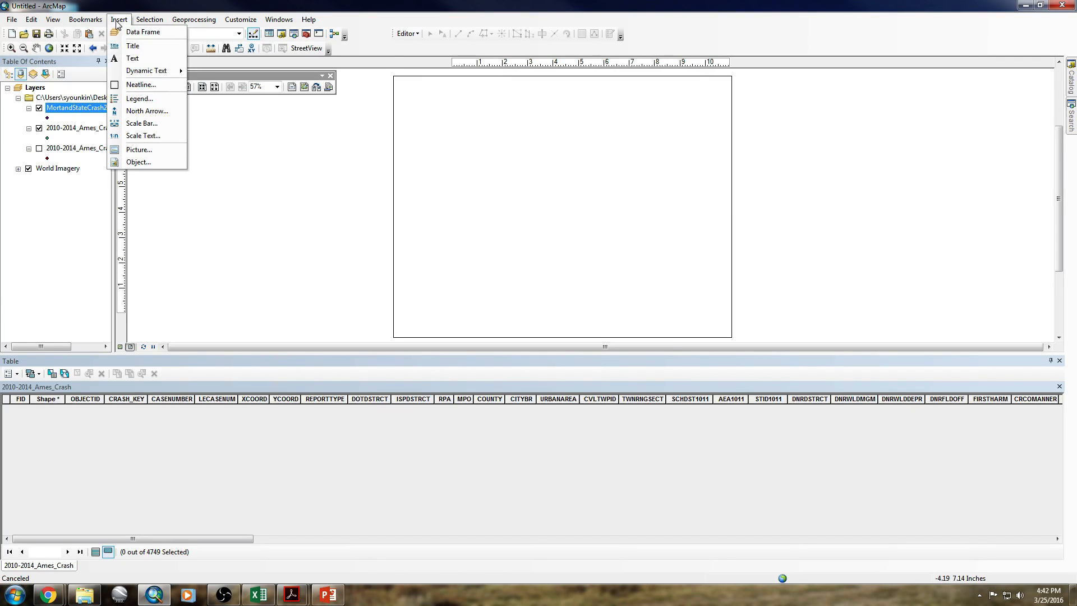
left_click(121, 32)
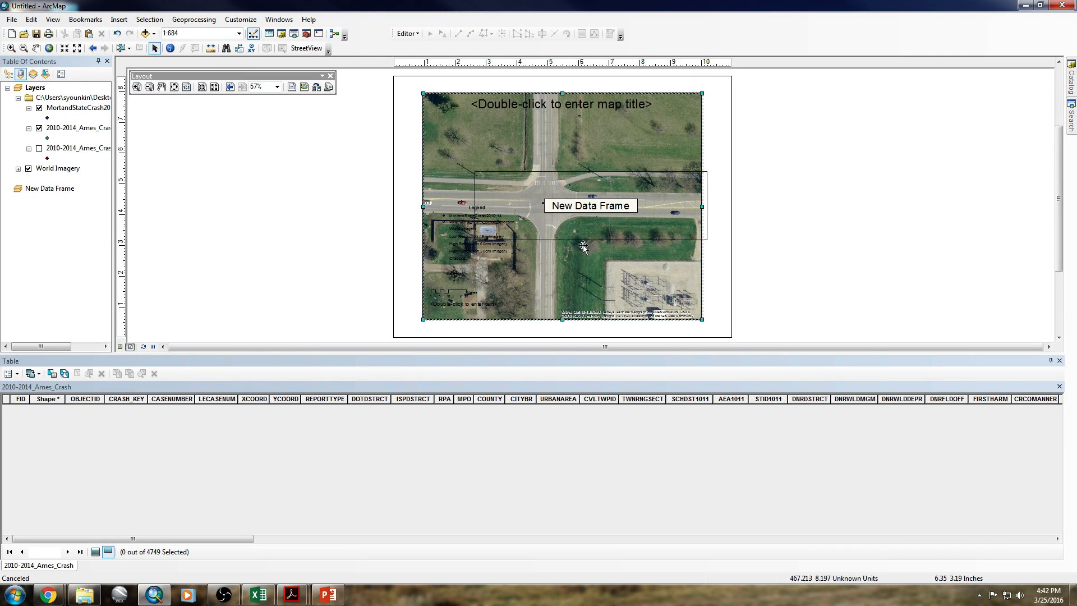
Step: Delete the New Data Frame from the page layout
left_click(649, 174)
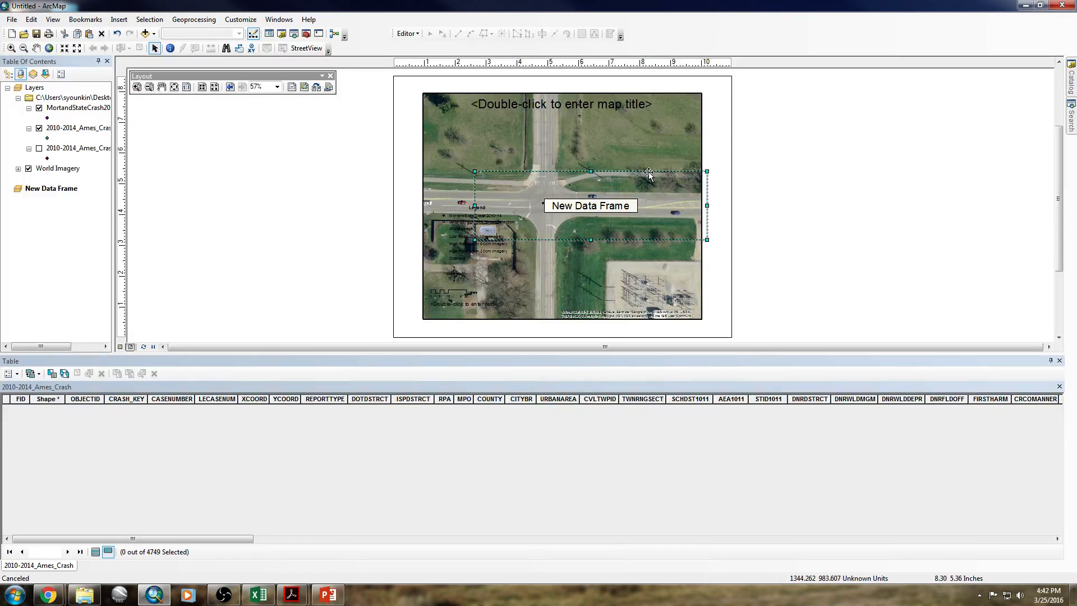
left_click(649, 174)
key("Delete")
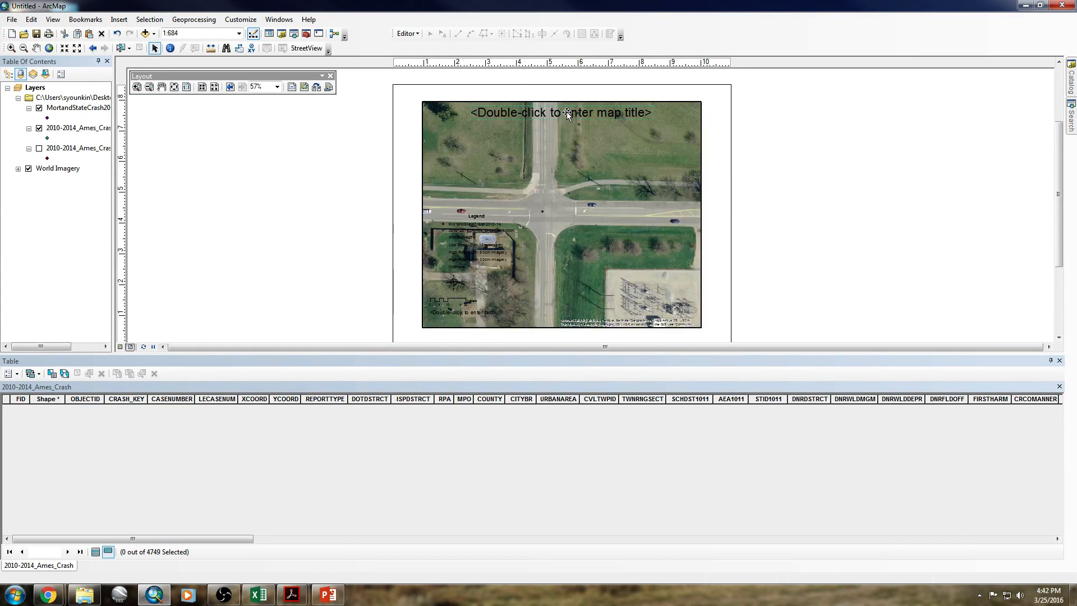
Step: Replace the map title placeholder with "State and Mortenson Map" and set its text colour to white
double_click(566, 112)
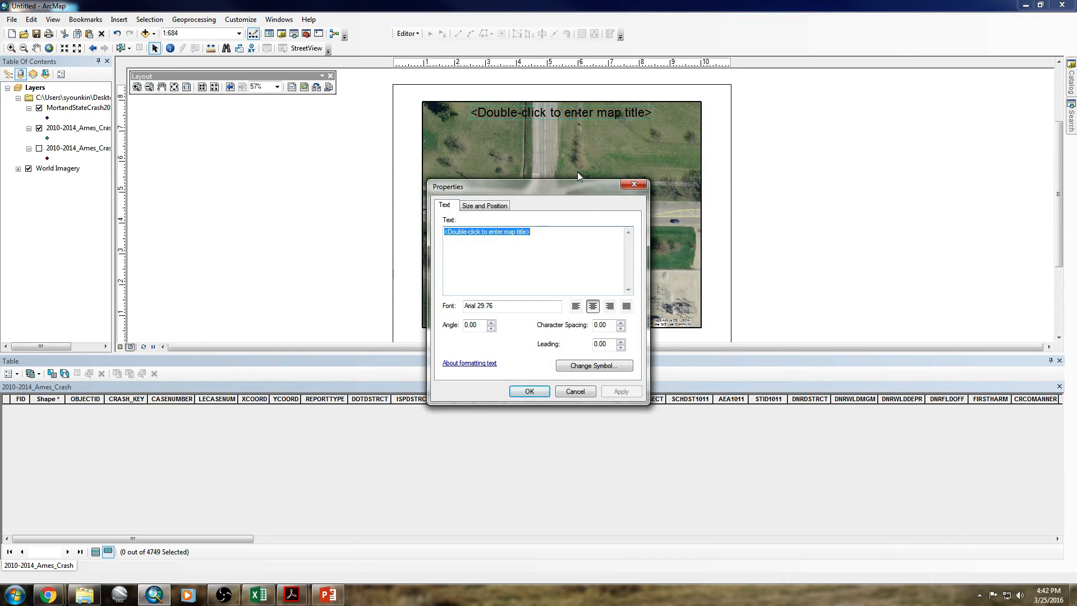
type("State and")
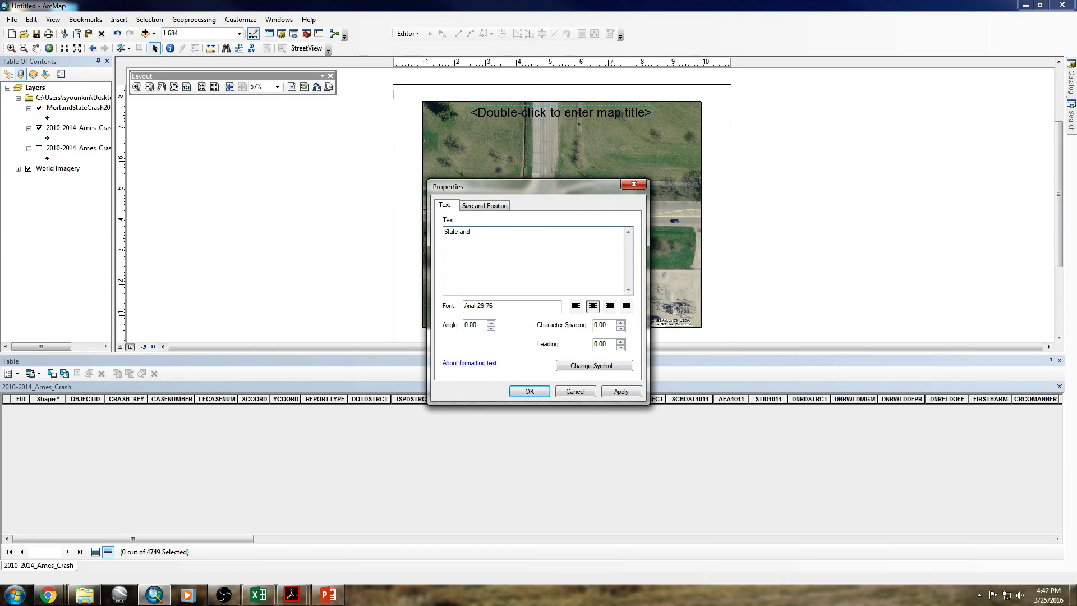
type(" Mortenson Map")
left_click(595, 366)
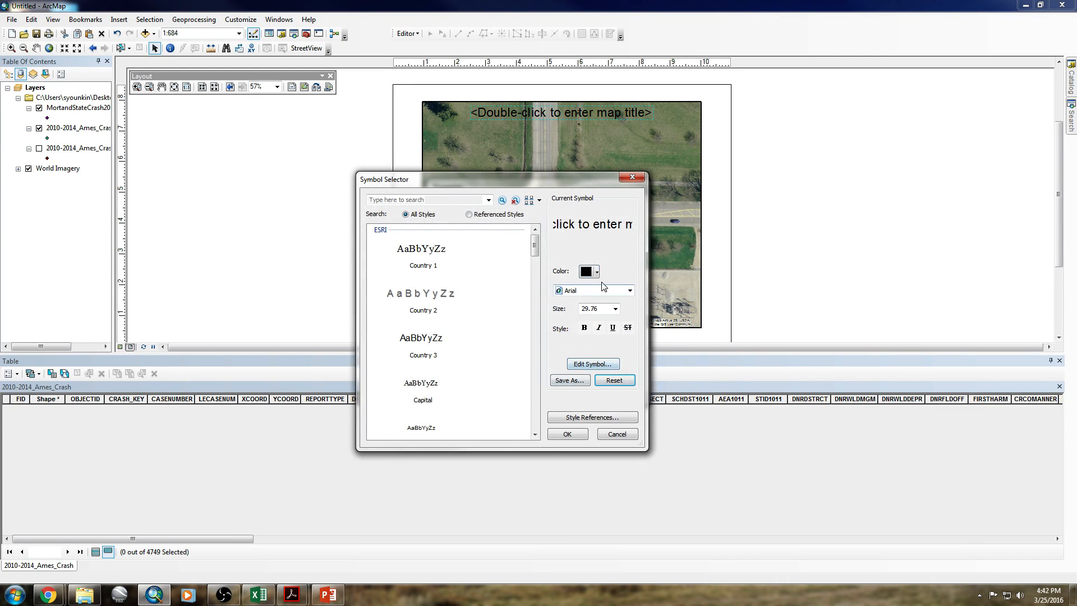
left_click(596, 272)
left_click(584, 301)
left_click(567, 434)
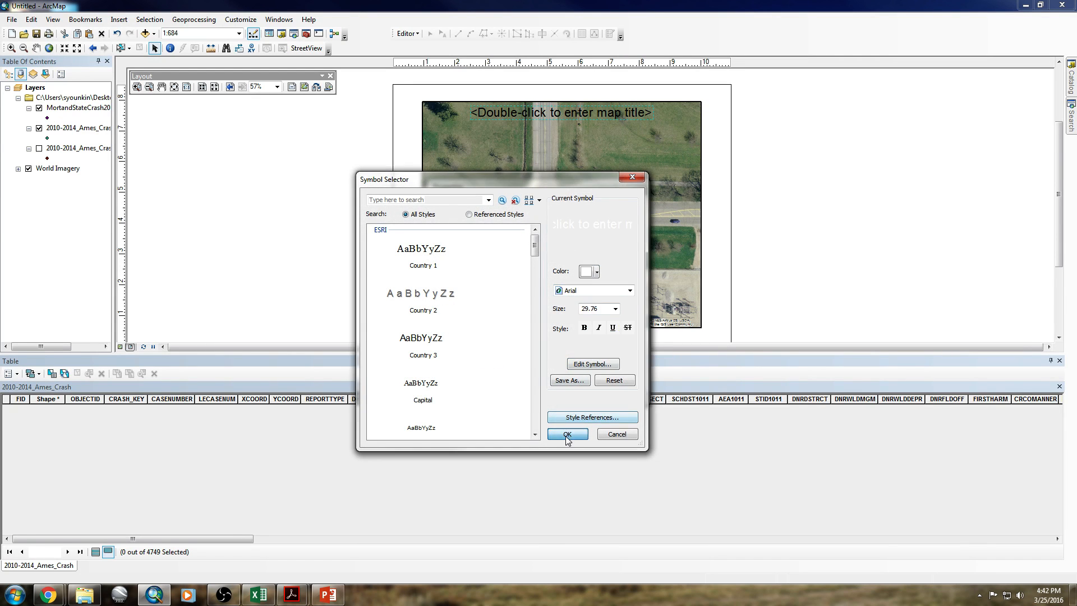
left_click(533, 391)
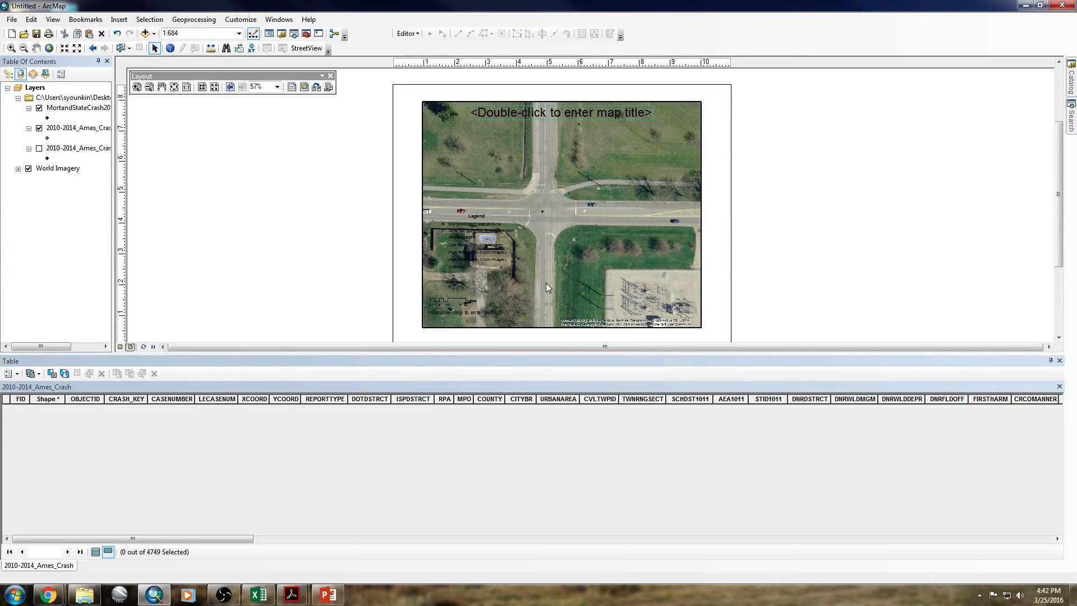
Step: Set the scale bar's division units to Feet and its number of subdivisions to 2
middle_click(360, 225)
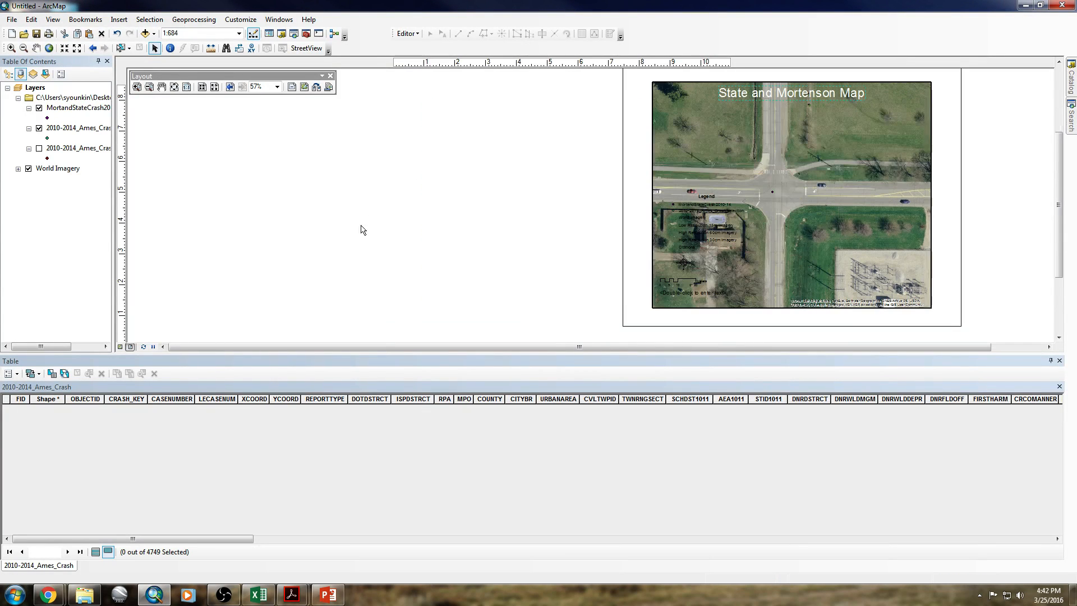
left_click(684, 280)
right_click(704, 285)
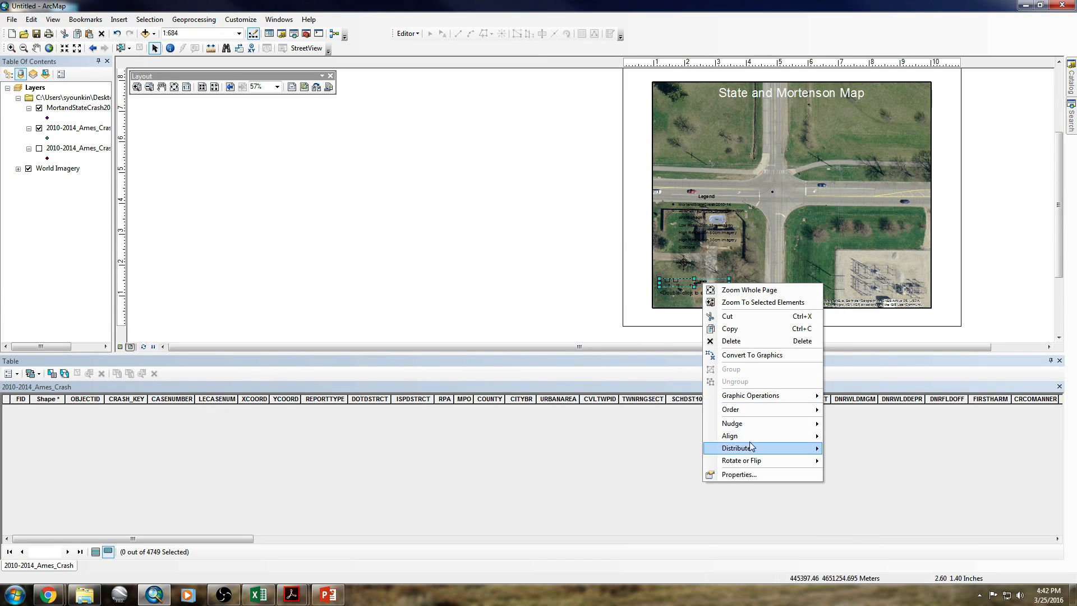
left_click(745, 475)
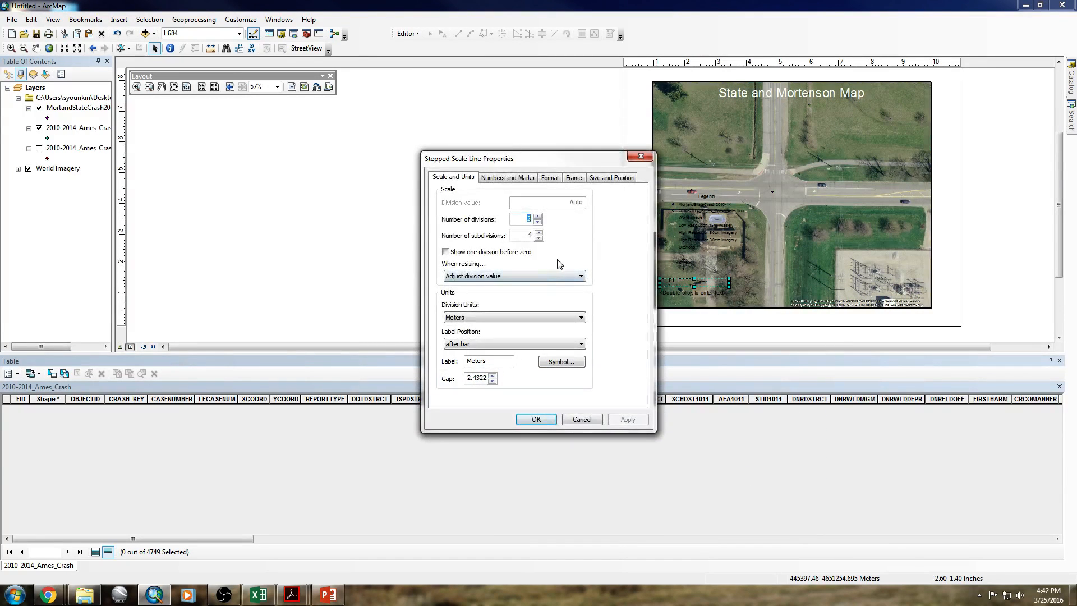
left_click(542, 317)
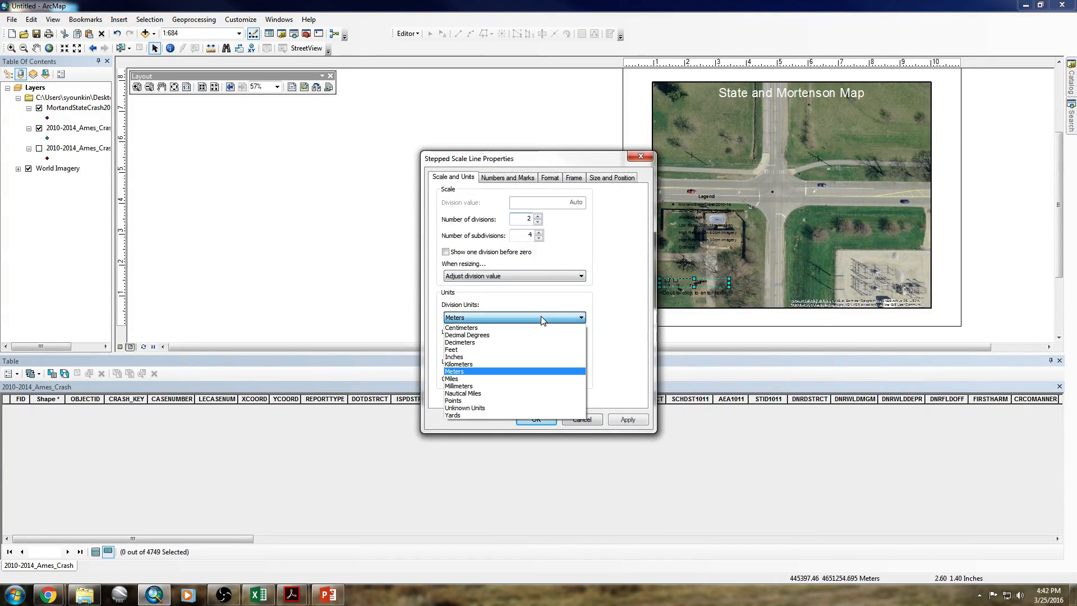
left_click(477, 343)
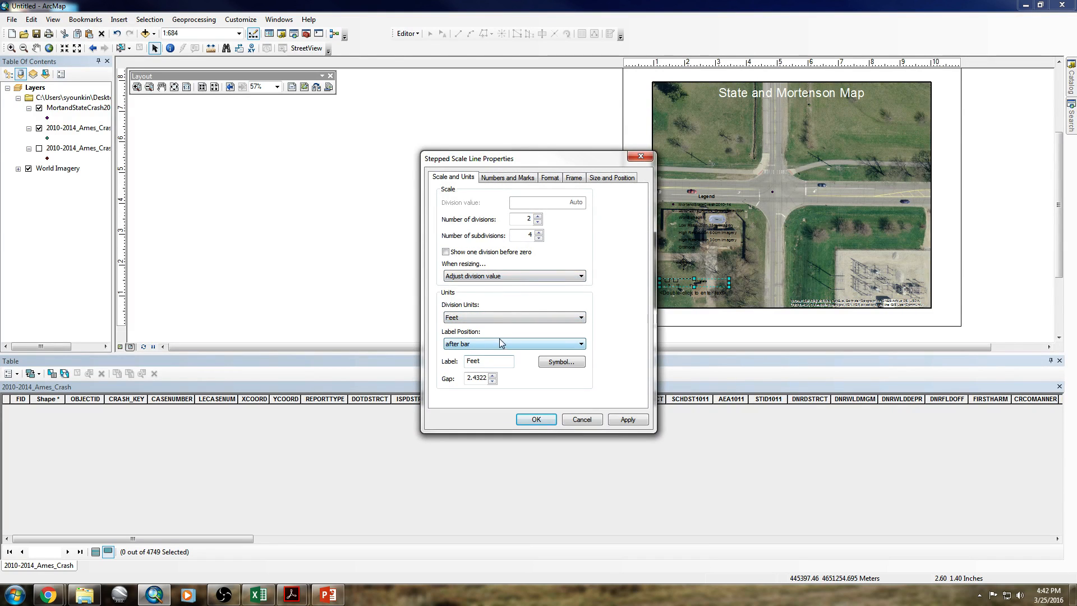
left_click(538, 239)
left_click(538, 238)
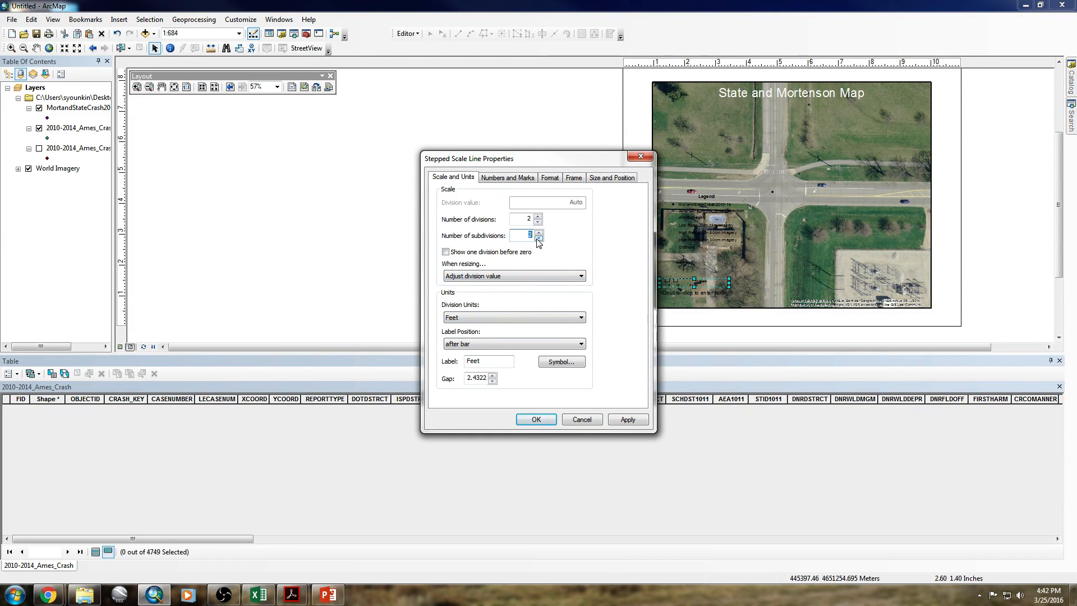
Step: Change the scale bar's style from the stepped line to a thick alternating bar and apply the scale bar settings
left_click(573, 177)
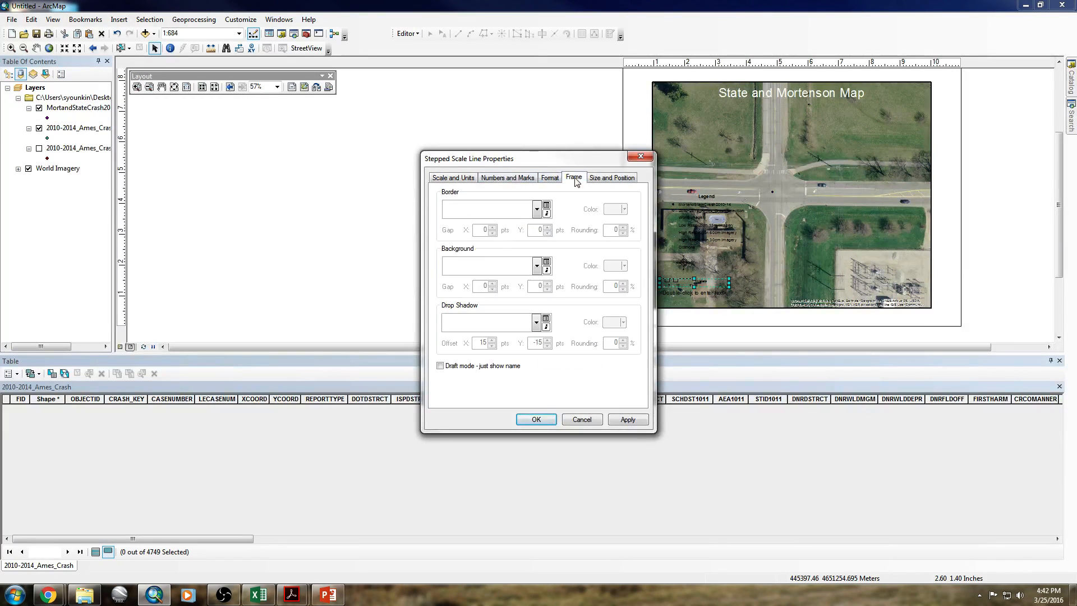
left_click(549, 178)
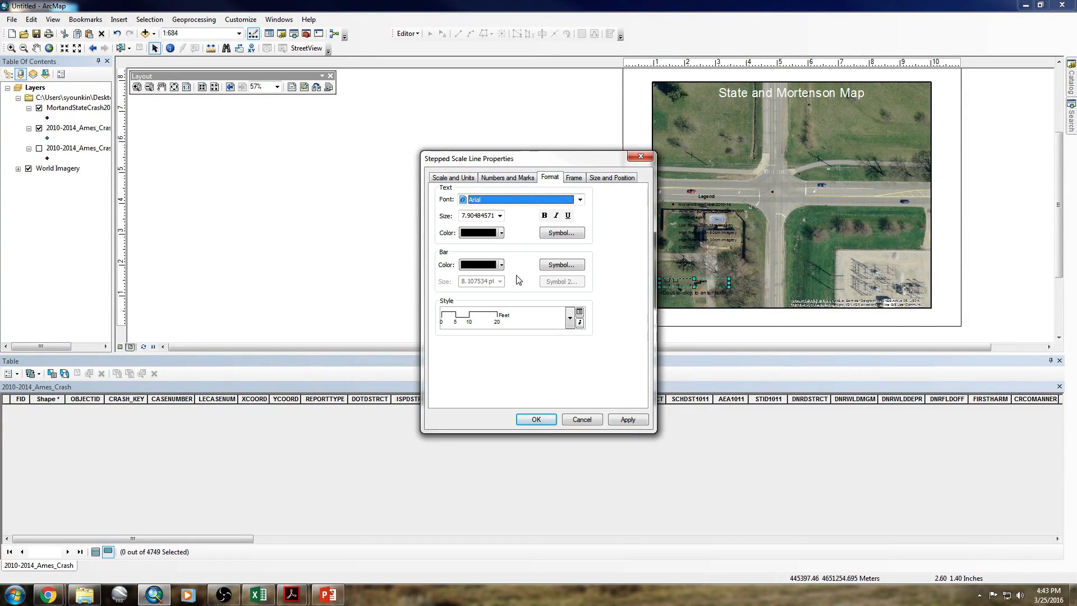
left_click(569, 318)
scroll(483, 402, "up", 5)
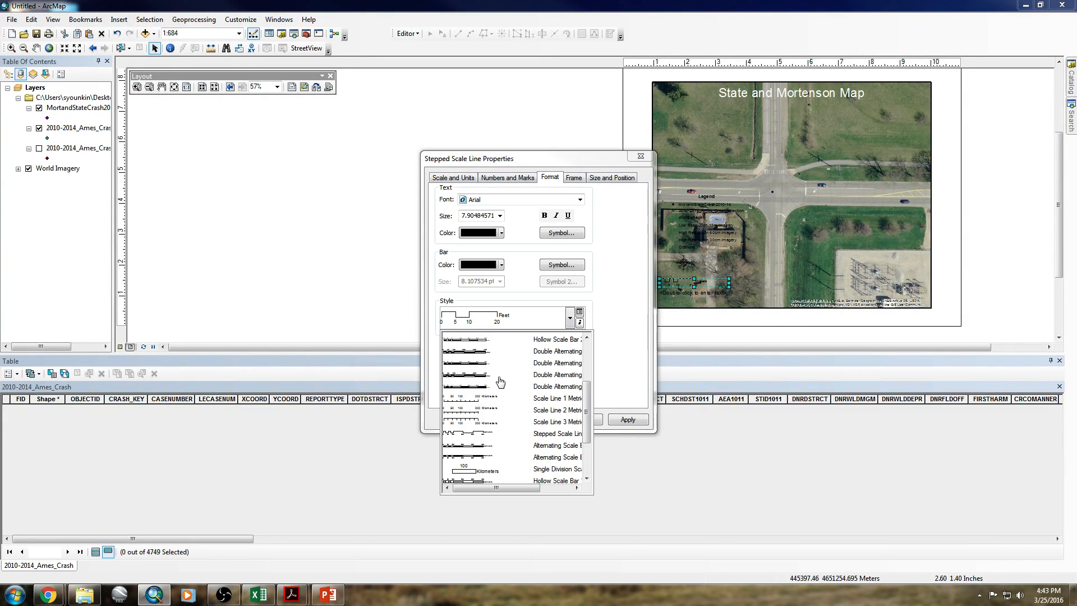
left_click(479, 396)
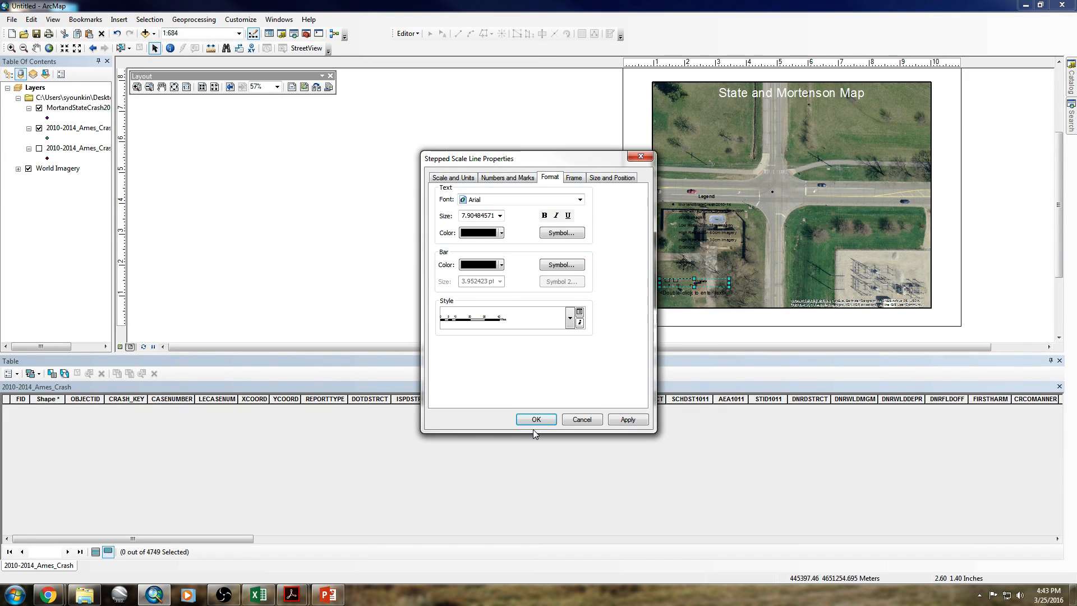
left_click(536, 421)
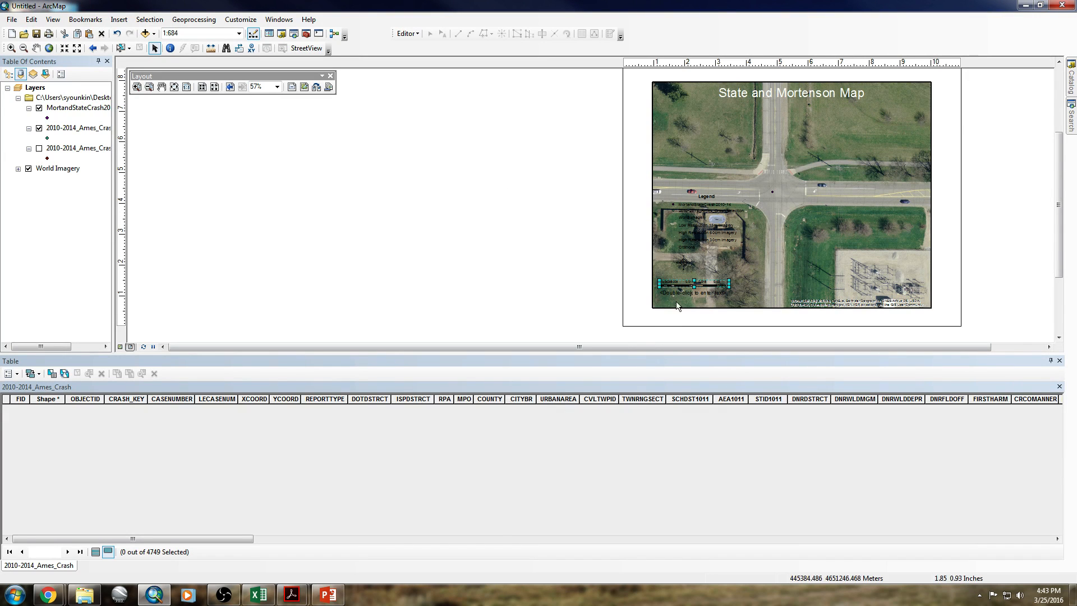
Step: Delete the placeholder text below the scale bar
left_click(707, 294)
key("Delete")
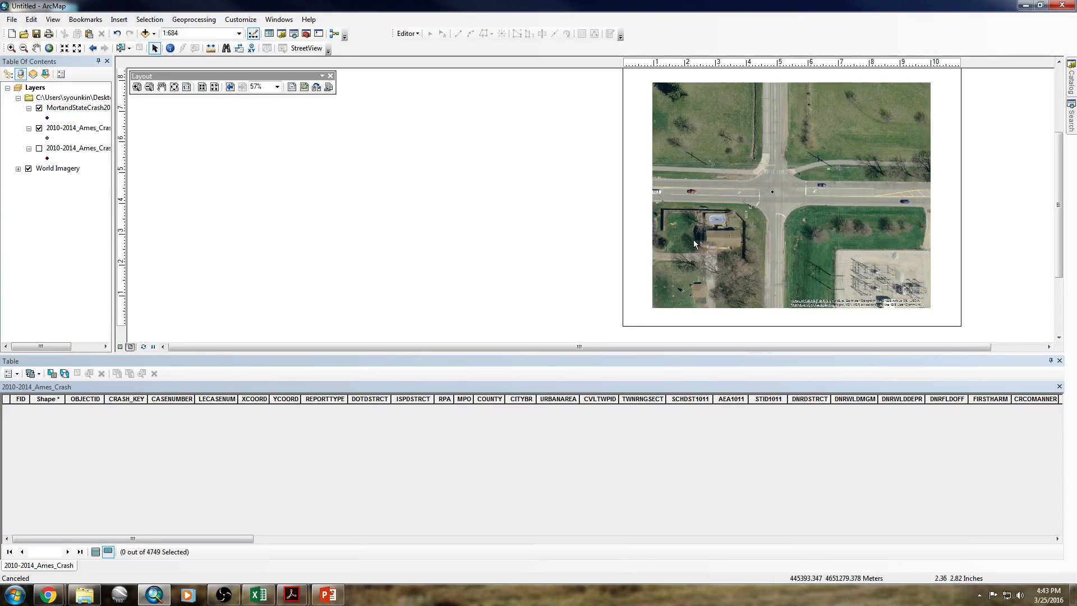
Step: Remove all the items listed in the map legend
left_click_drag(579, 277, 572, 281)
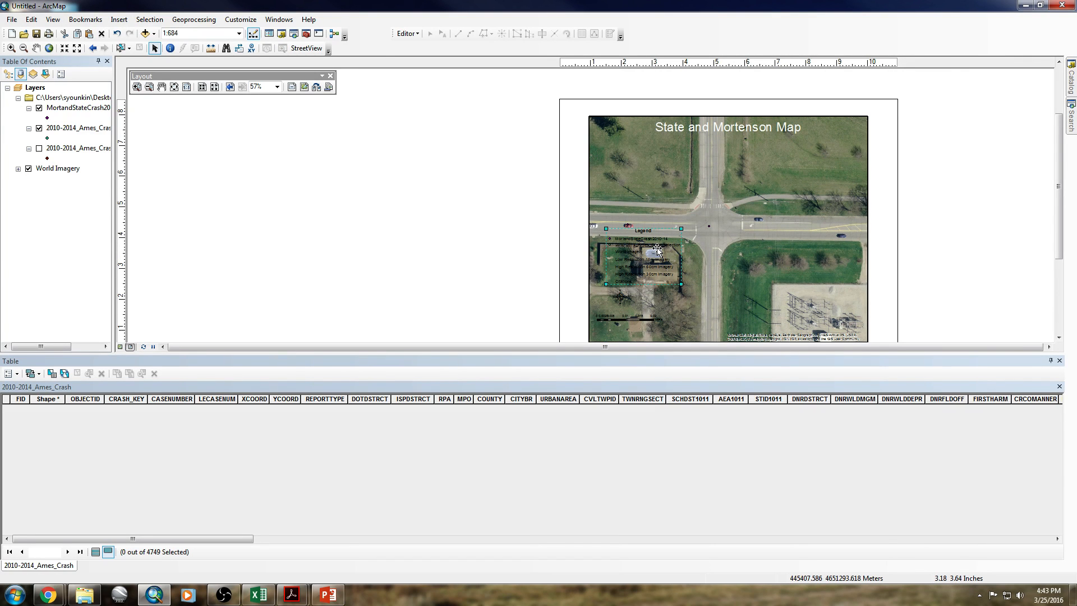
right_click(657, 250)
left_click(688, 440)
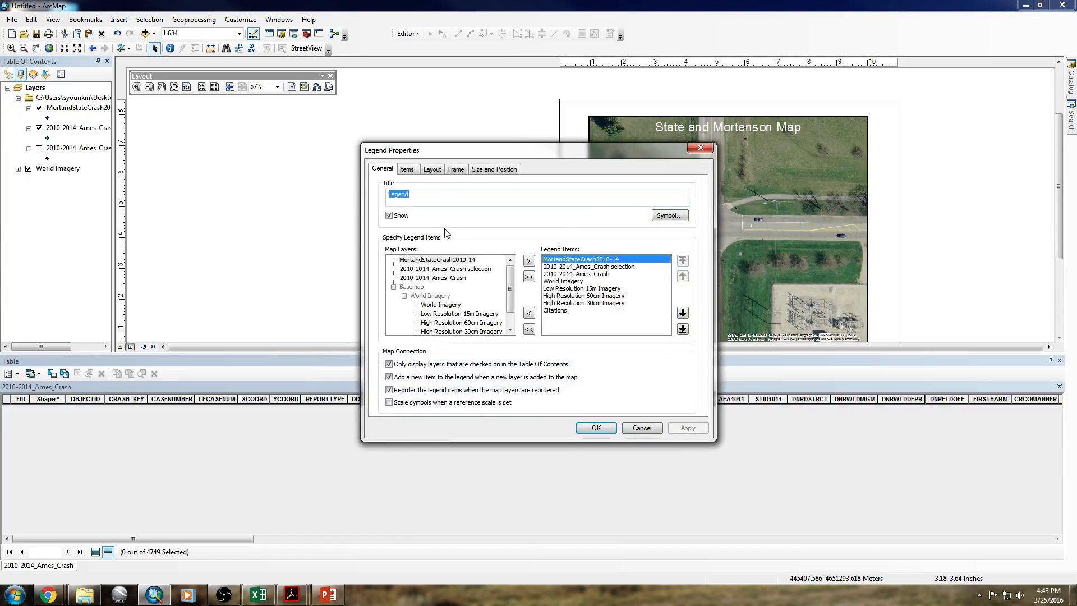
left_click(589, 266)
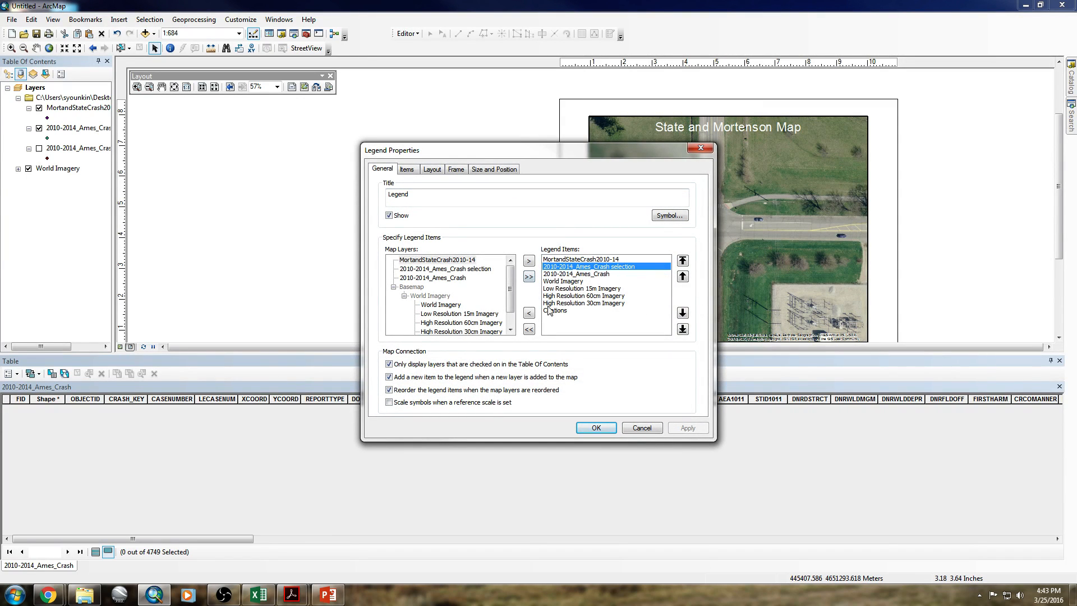
left_click(528, 313)
left_click(529, 313)
left_click(529, 313)
left_click(529, 313)
left_click(529, 313)
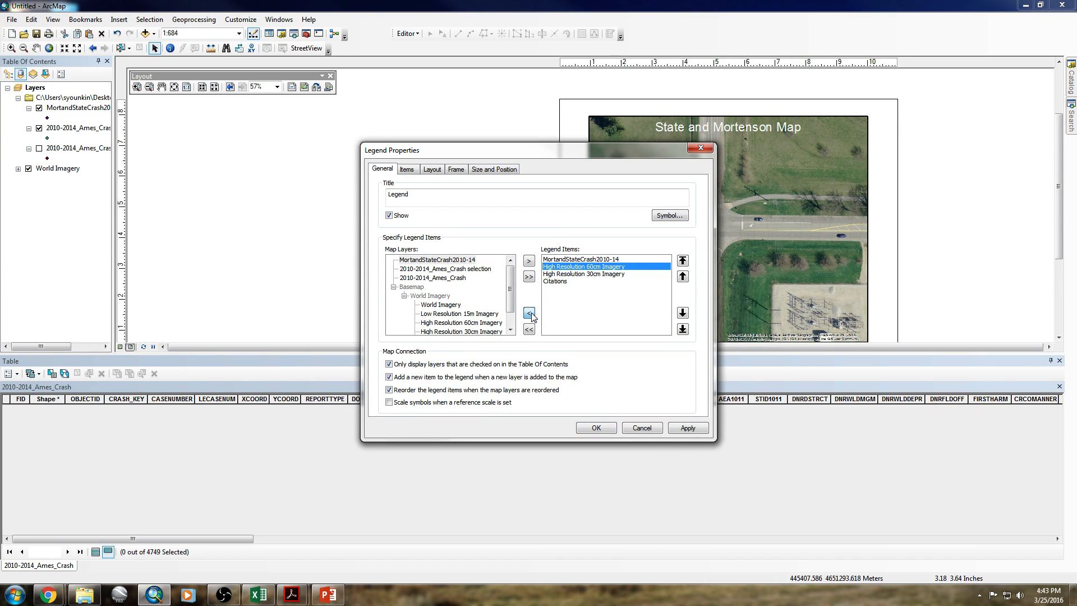
left_click(529, 313)
left_click(529, 313)
left_click(529, 313)
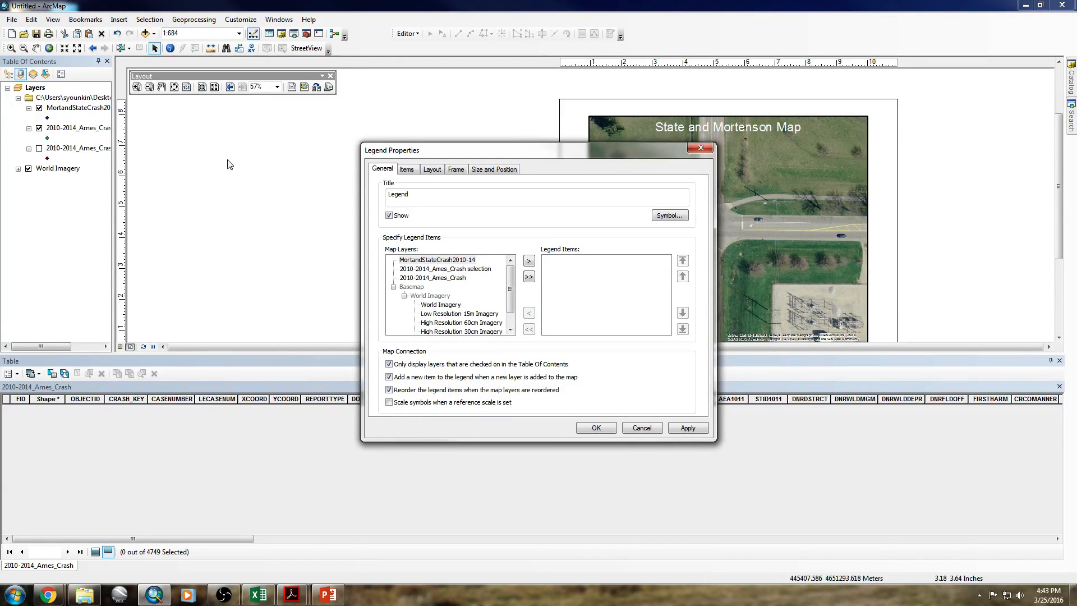
Step: Add MortandStateCrash2010-14 as the only legend item and apply the legend settings
left_click(476, 270)
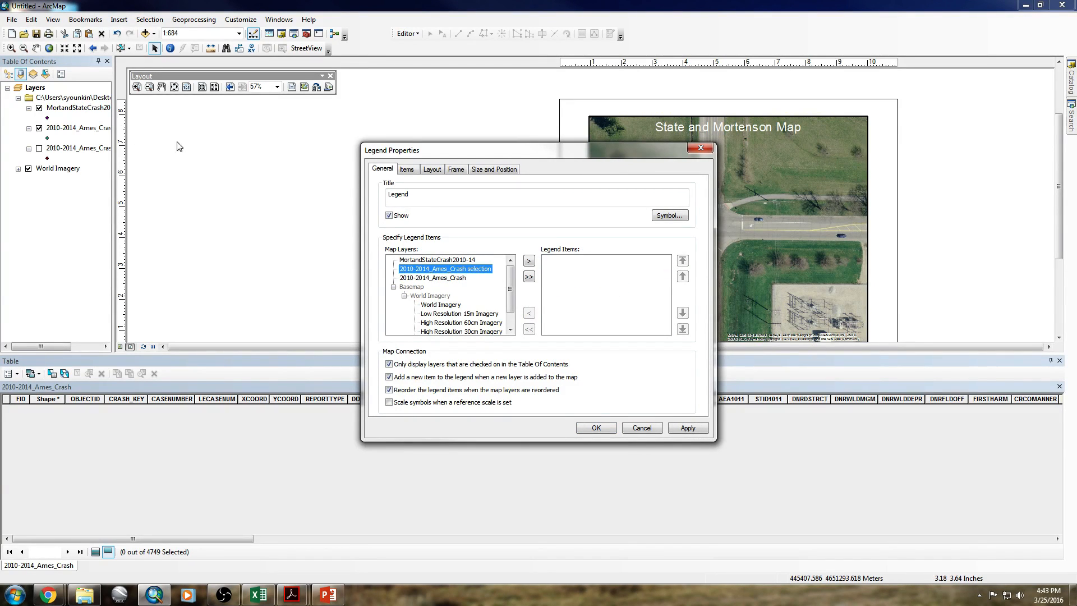
left_click(438, 261)
left_click(528, 260)
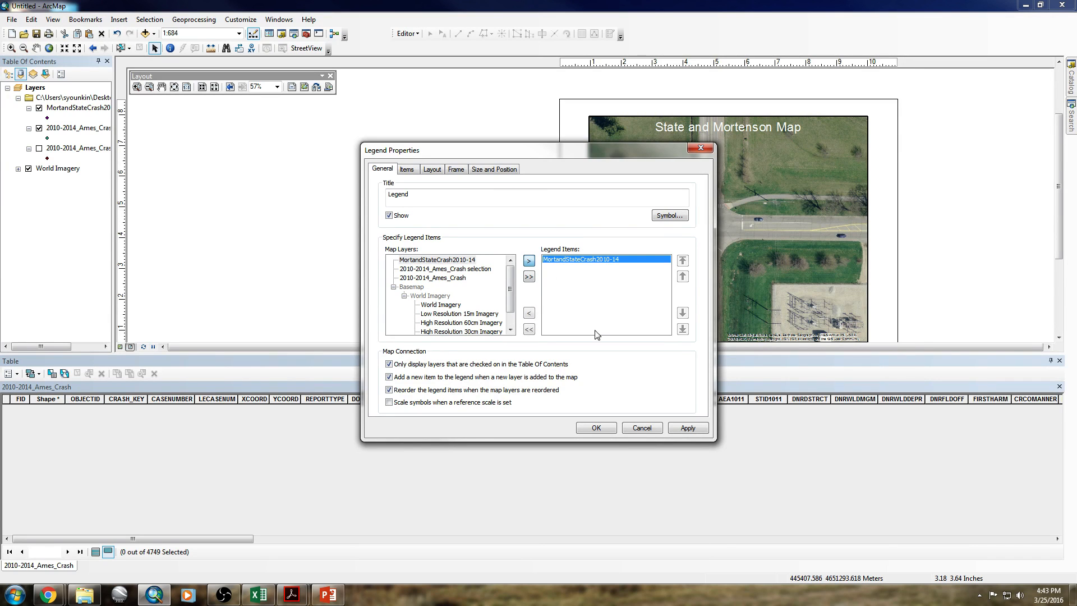
left_click(596, 427)
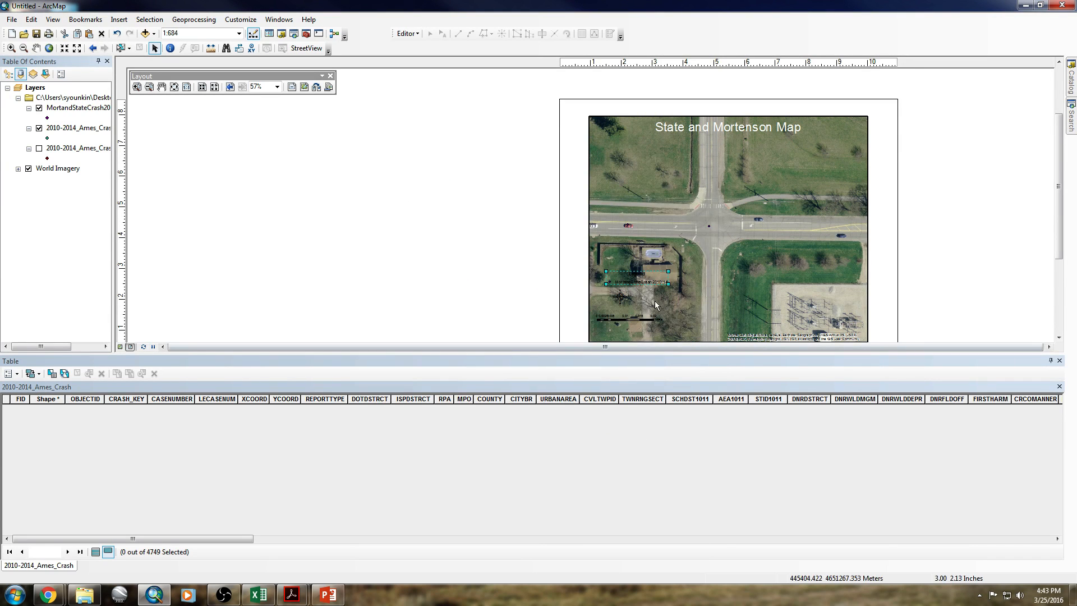
Step: Symbolize the MortandStateCrash2010-14 layer by unique values of the CRCOMANNER field and add all its values
right_click(81, 109)
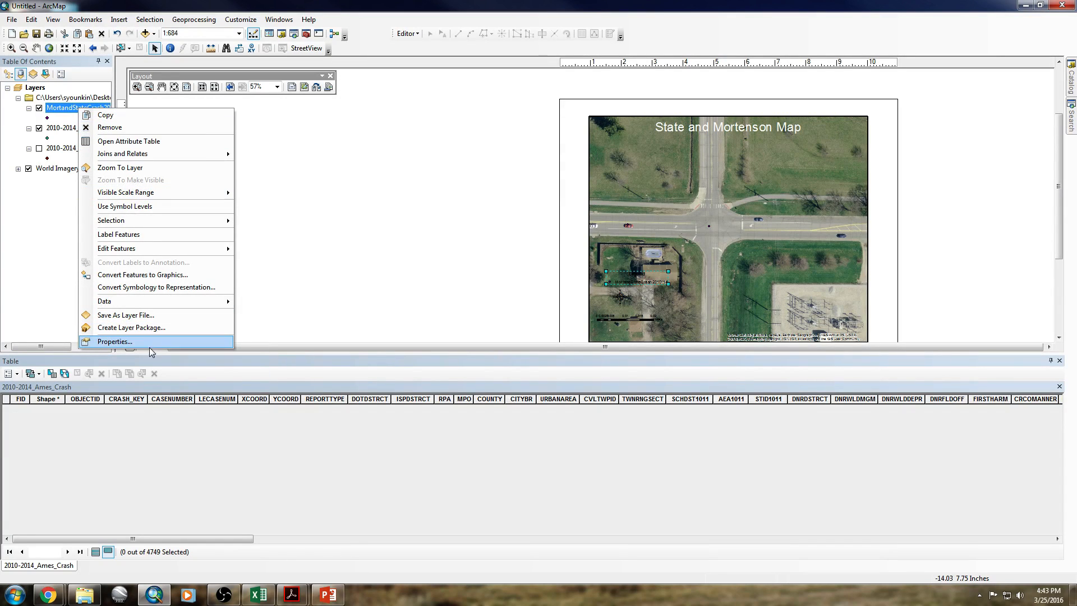
left_click(114, 341)
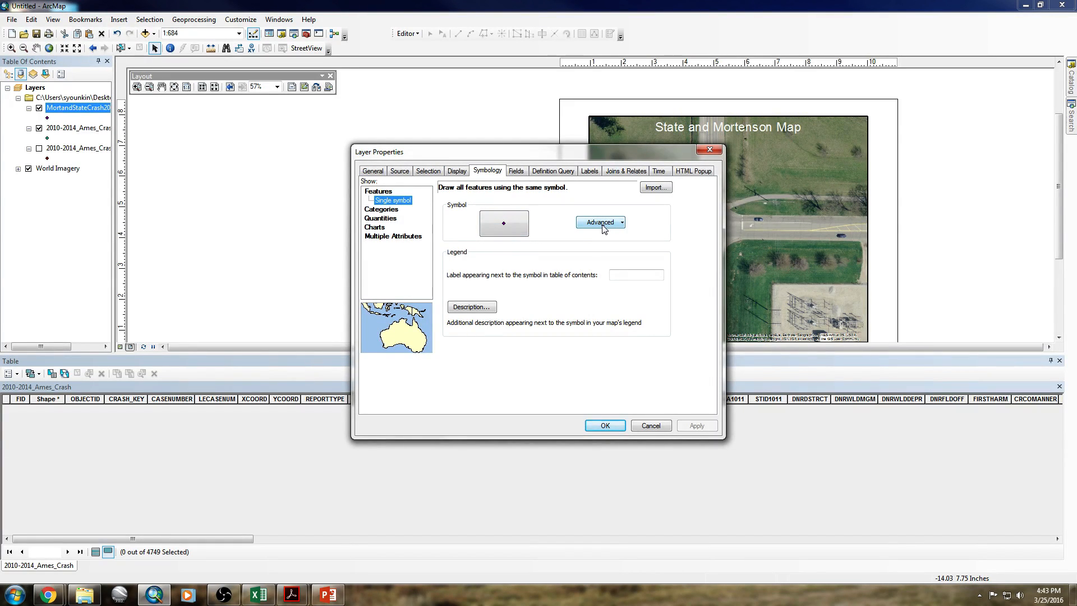
left_click(381, 211)
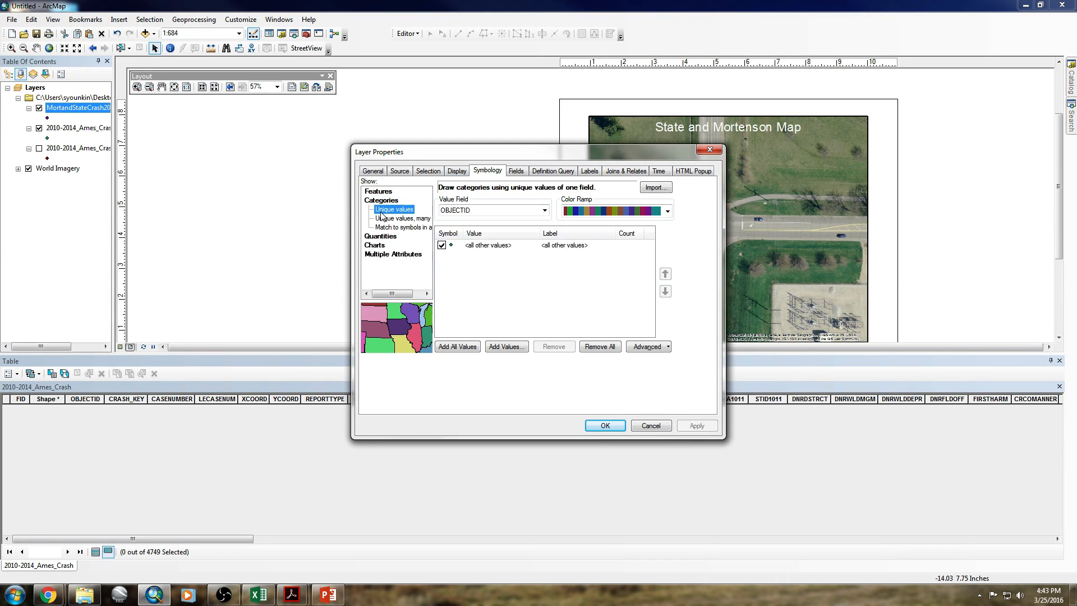
left_click(545, 210)
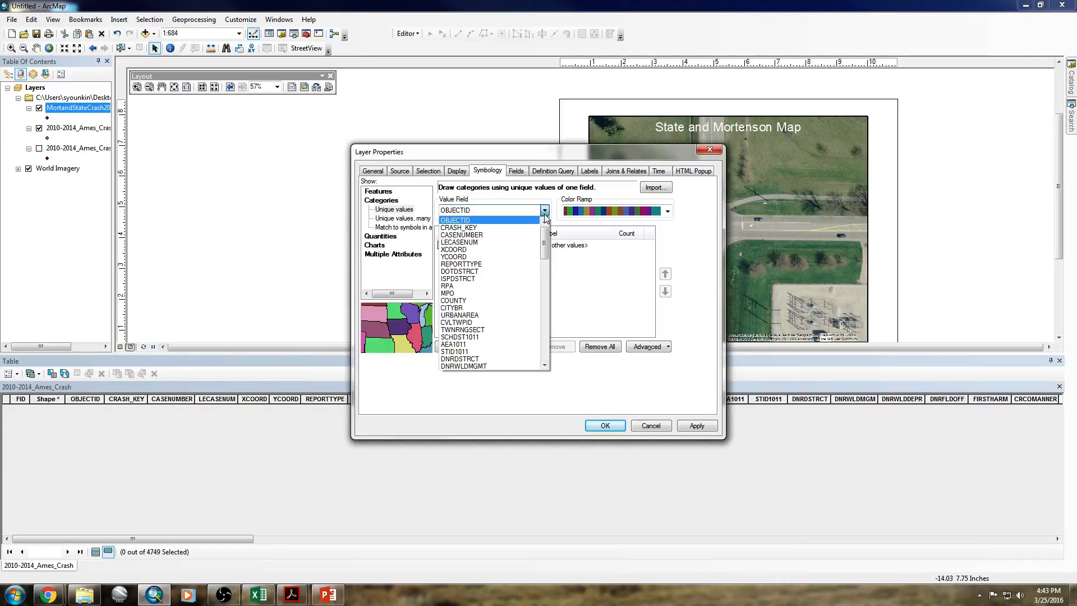
left_click_drag(544, 244, 545, 285)
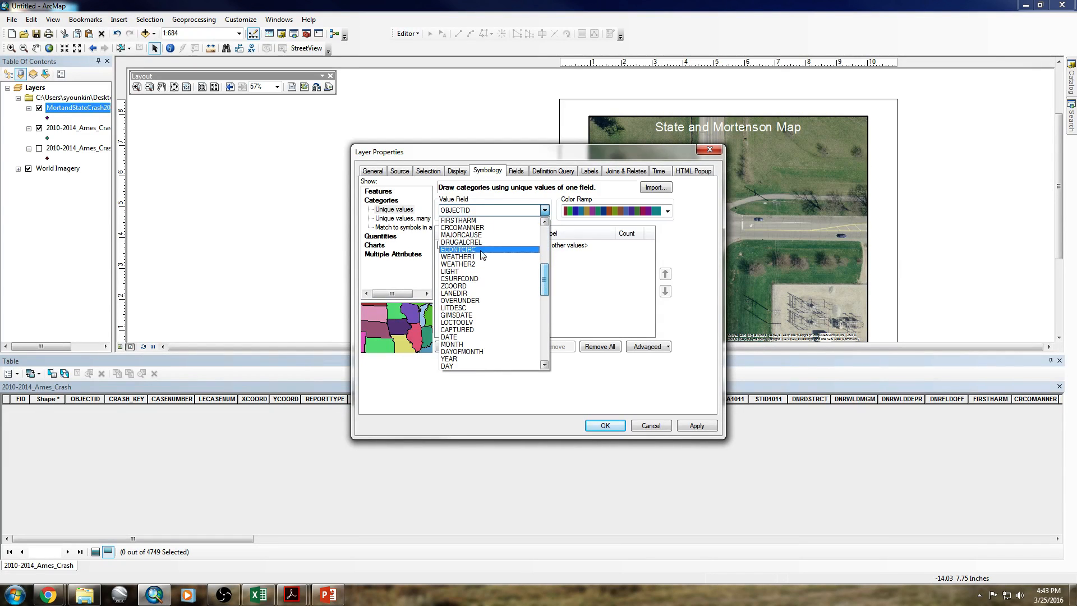
left_click(462, 220)
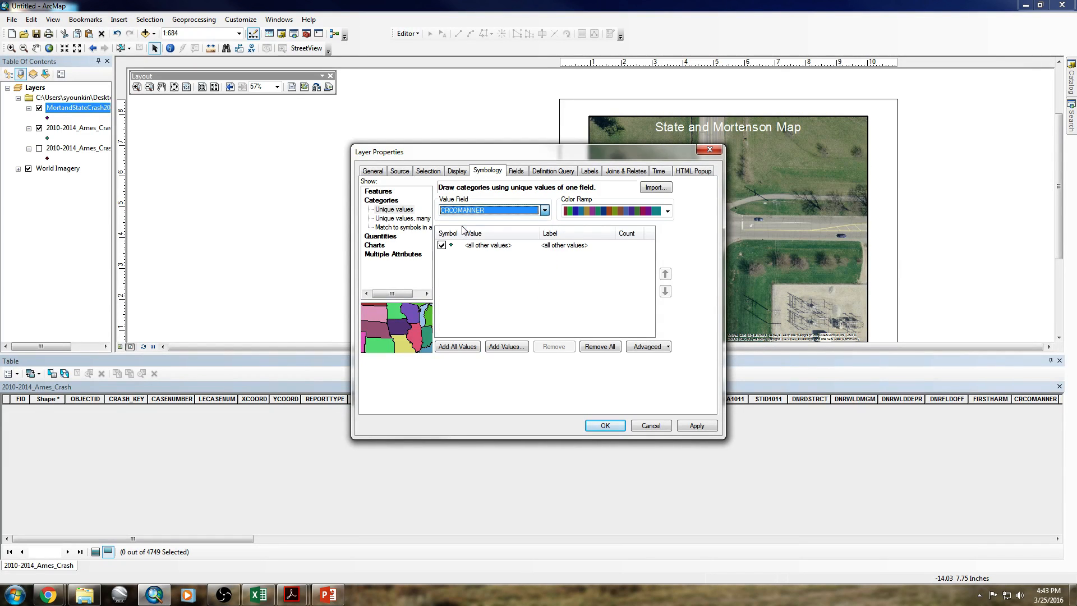
left_click(458, 347)
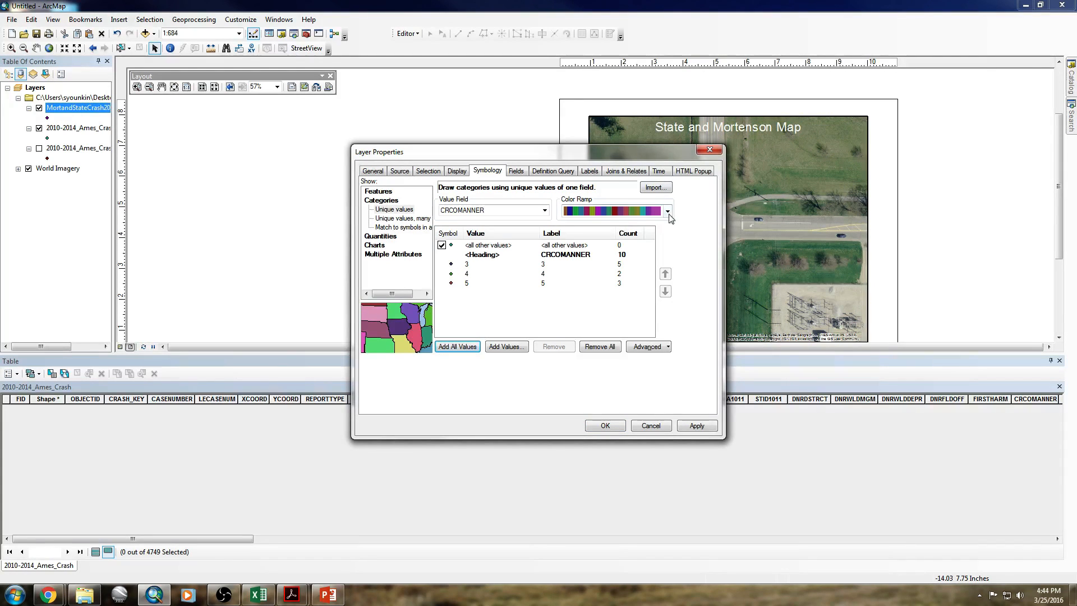
Step: Enlarge the point symbols for all the CRCOMANNER values at once
double_click(450, 245)
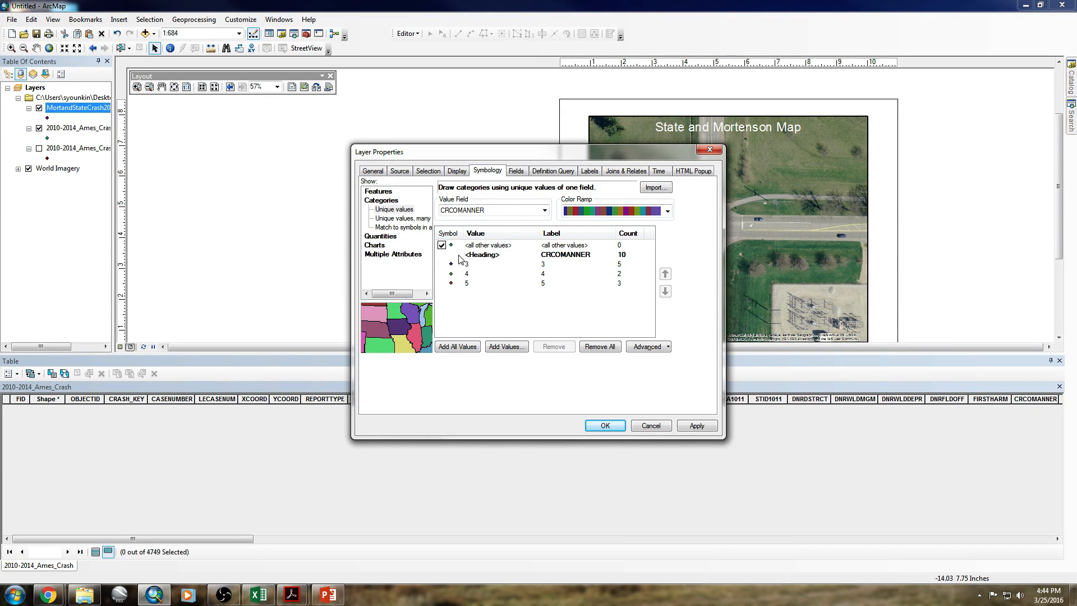
right_click(452, 250)
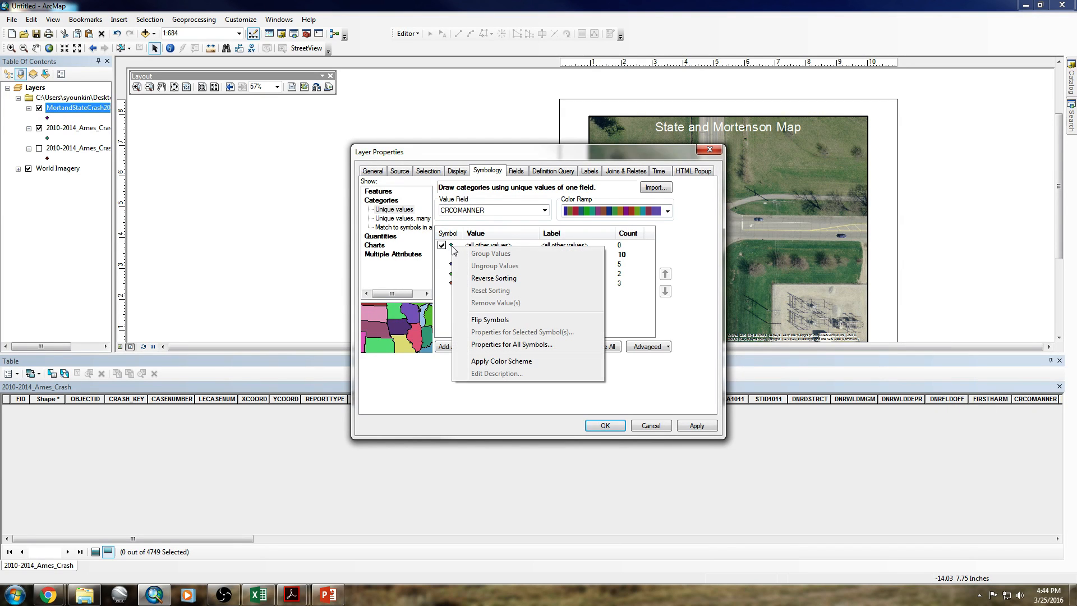
left_click(510, 345)
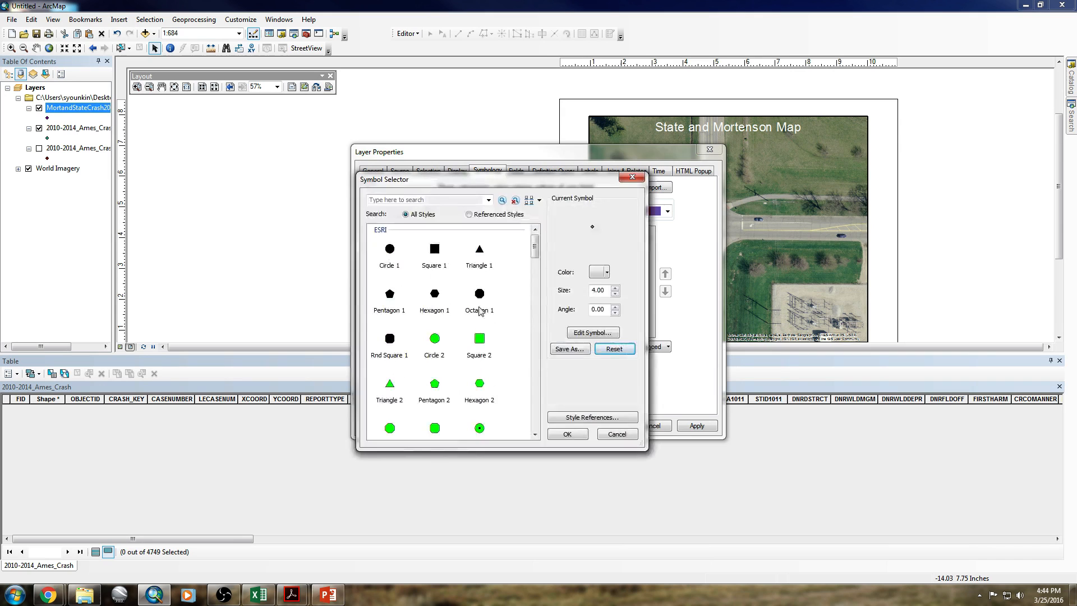
left_click(614, 288)
left_click(568, 432)
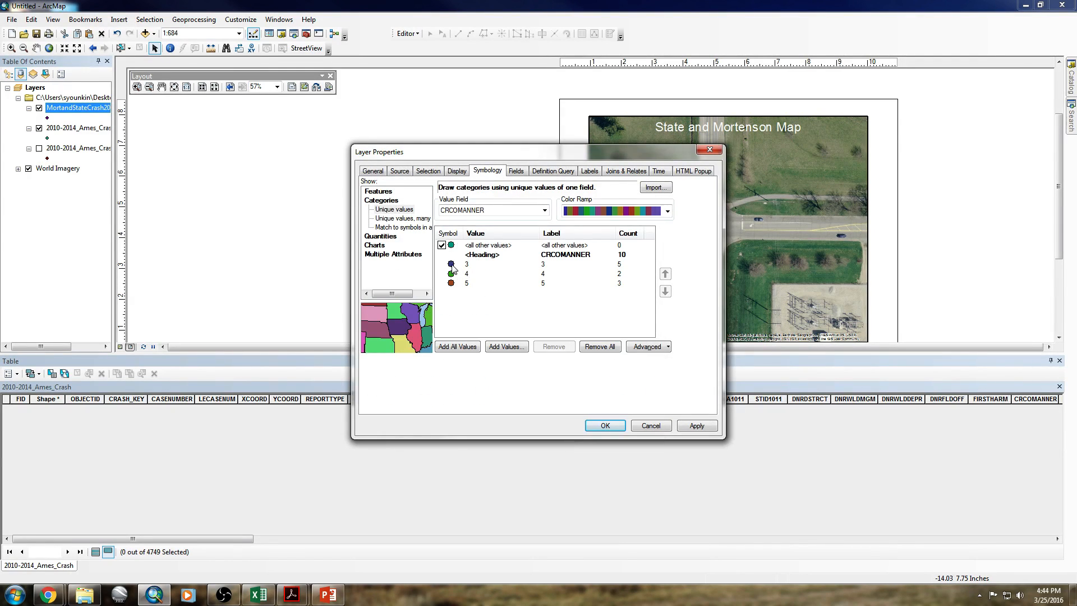
Step: Label crash value 3 as "Rear Angle" and value 5 as "Broadside"
left_click(548, 264)
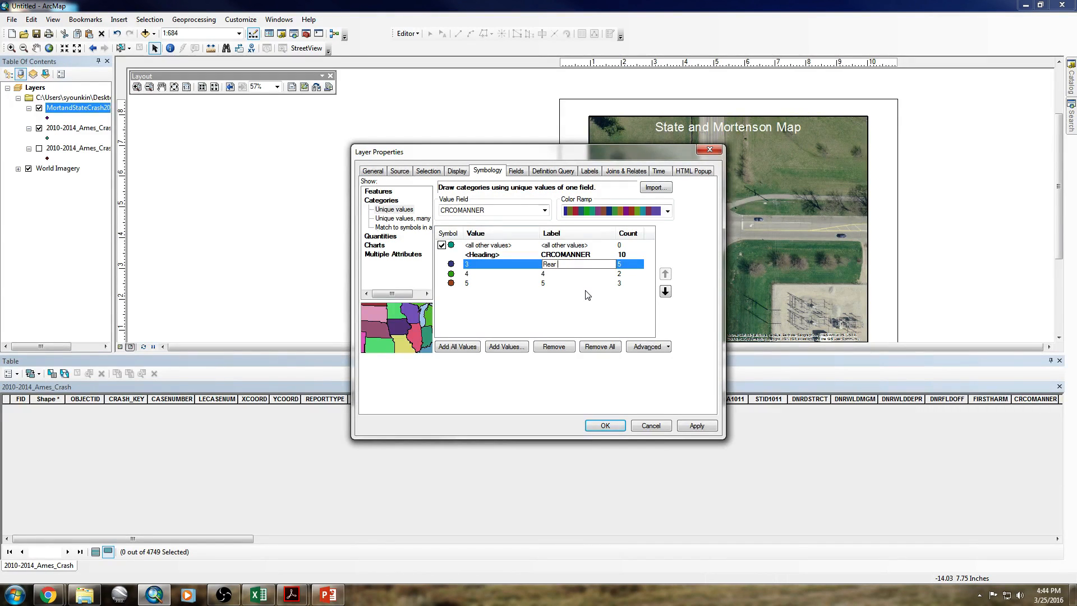
type("Rear Angle")
key("Down")
key("Down")
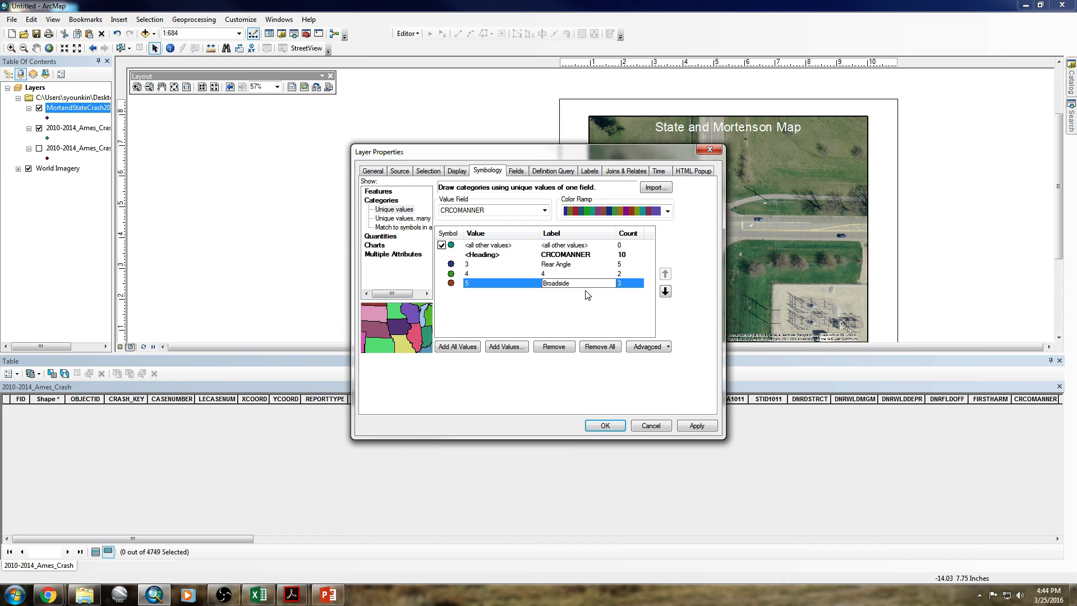
type("Broadside")
Step: Look up collision code 4 in Revised CodeSheet17.pdf, label value 4 "Angle Oncoming Left" in ArcMap, and apply the symbology
key("Up")
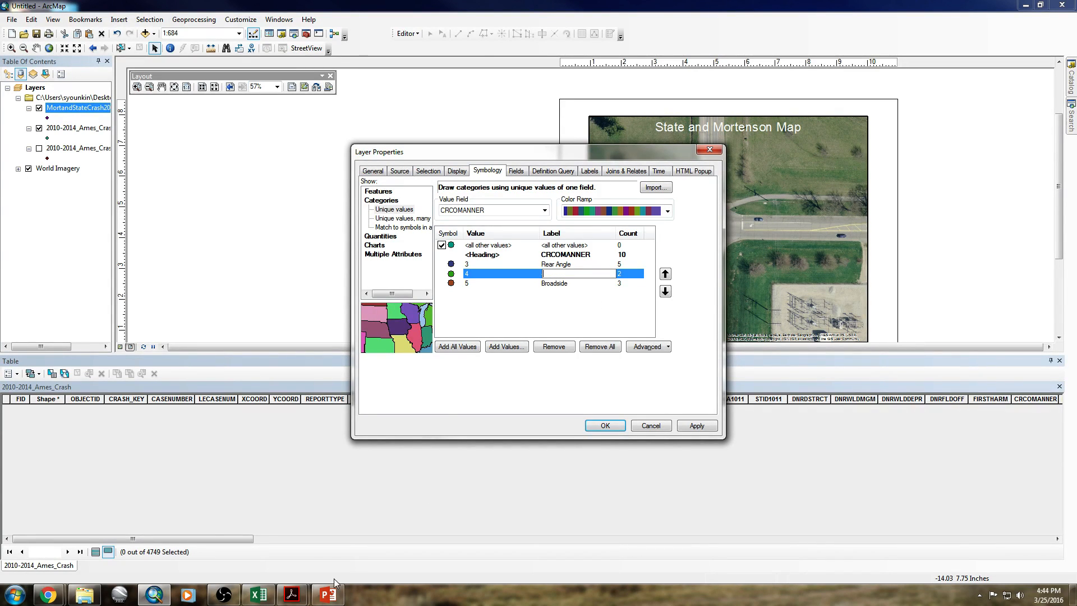
left_click(291, 594)
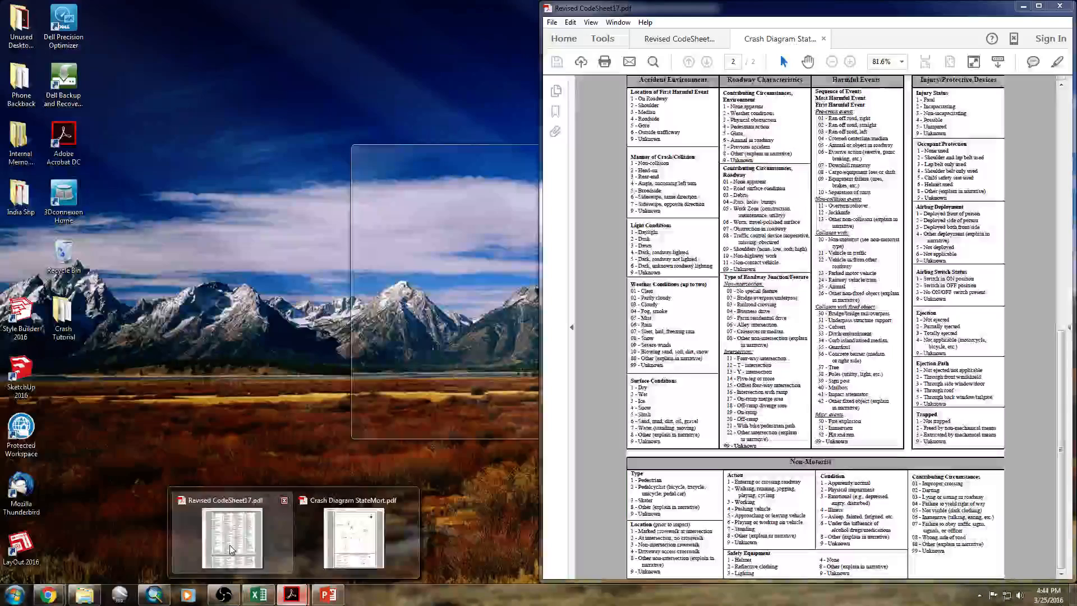
left_click(230, 545)
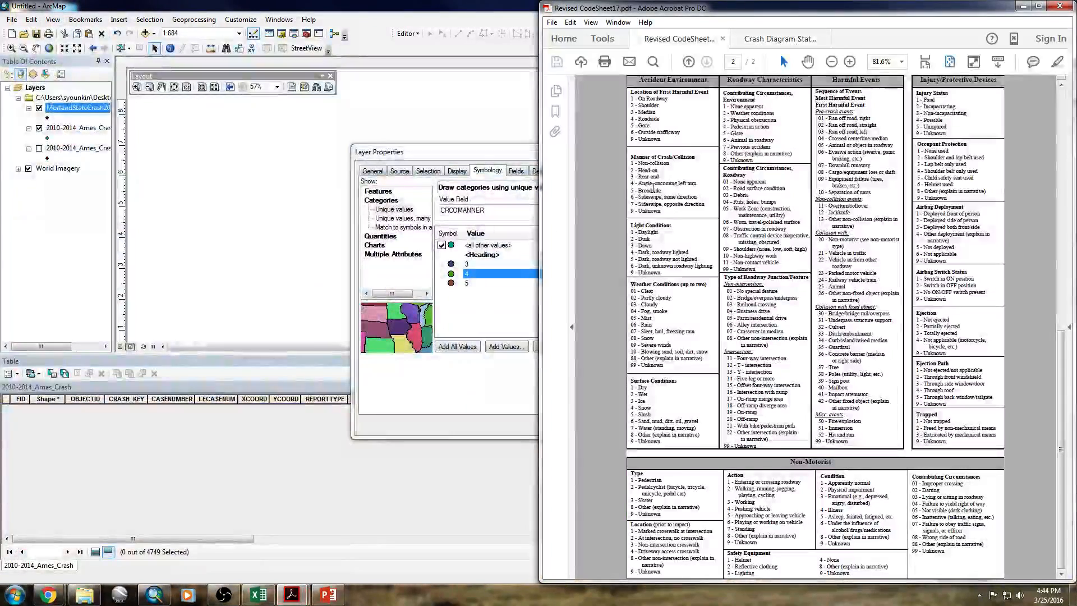
left_click(1018, 5)
left_click(561, 274)
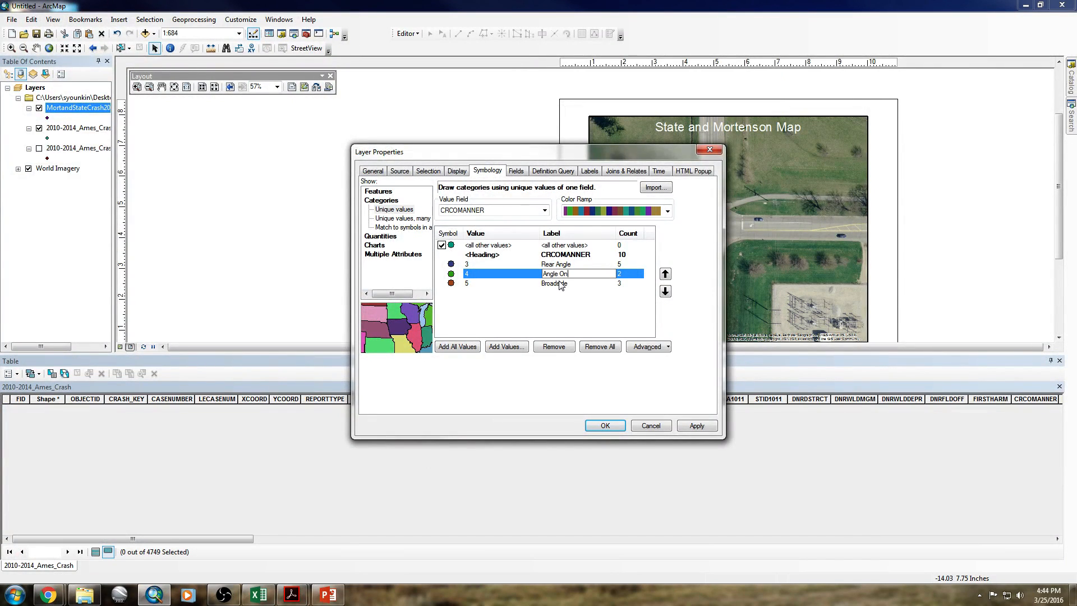
left_click(559, 283)
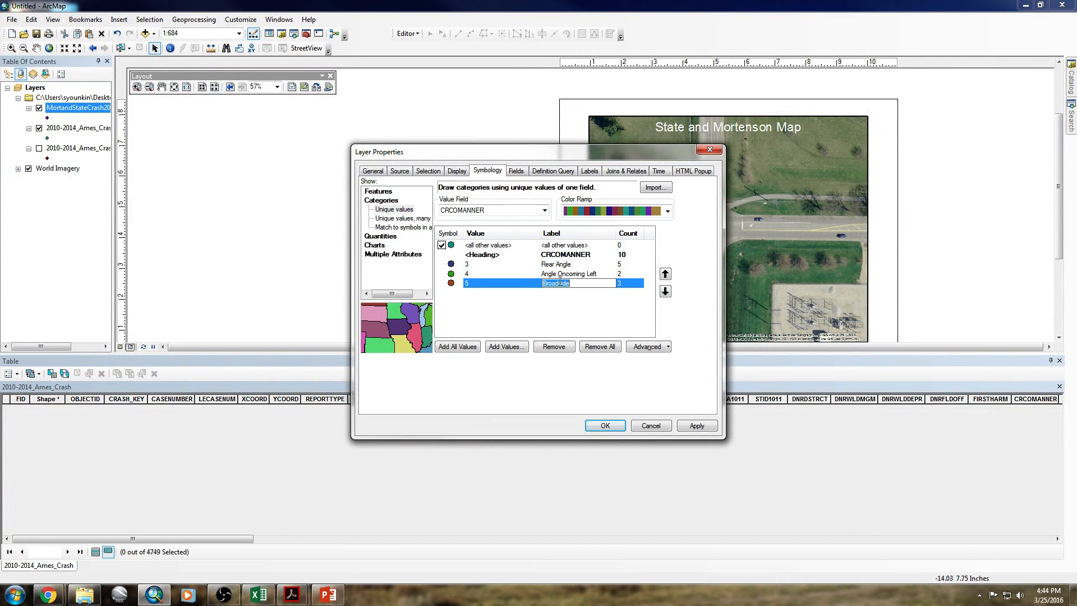
left_click(605, 426)
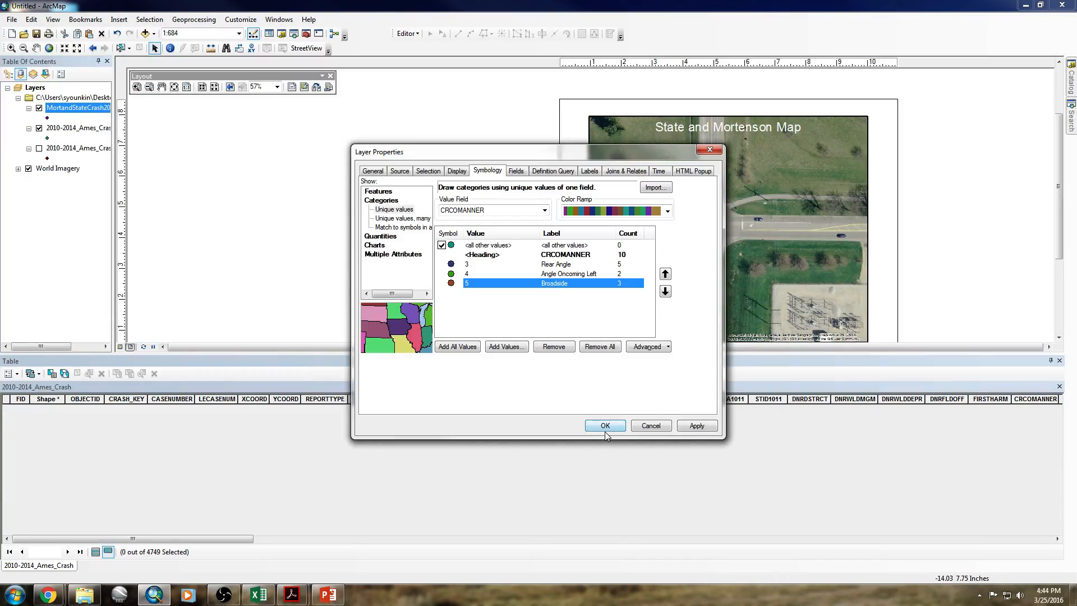
left_click(604, 428)
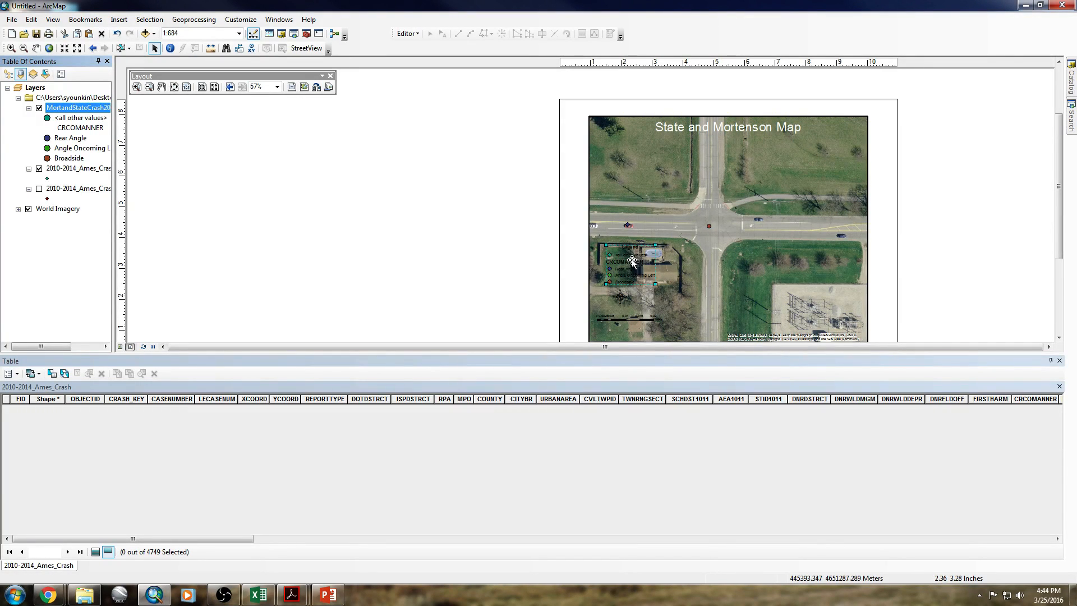
Step: Turn off the <all other values> symbol in the MortandStateCrash2010-14 layer's symbology and apply it
left_click(75, 118)
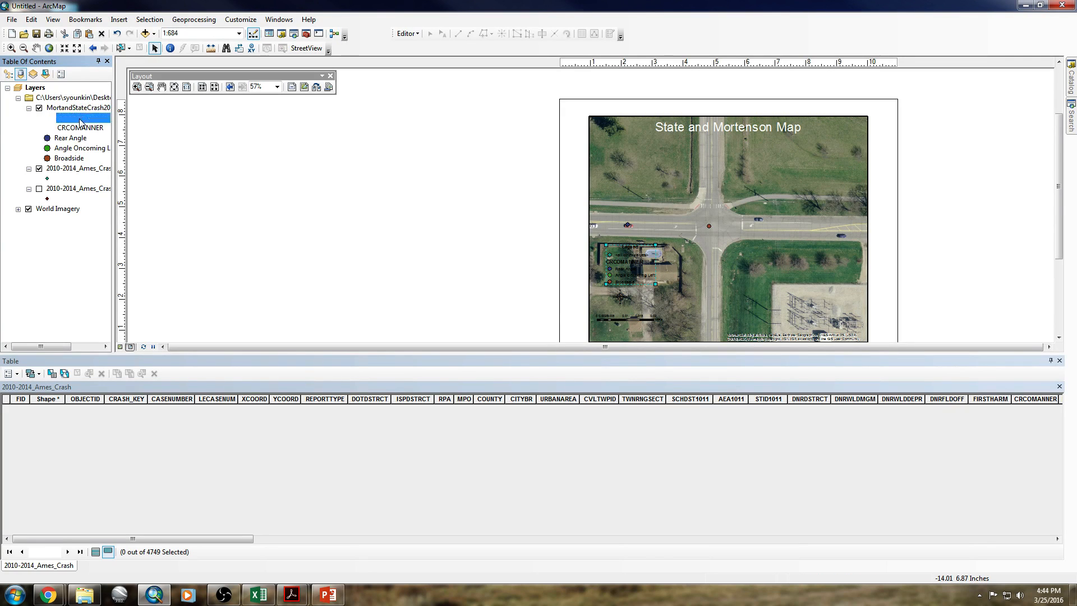
right_click(56, 108)
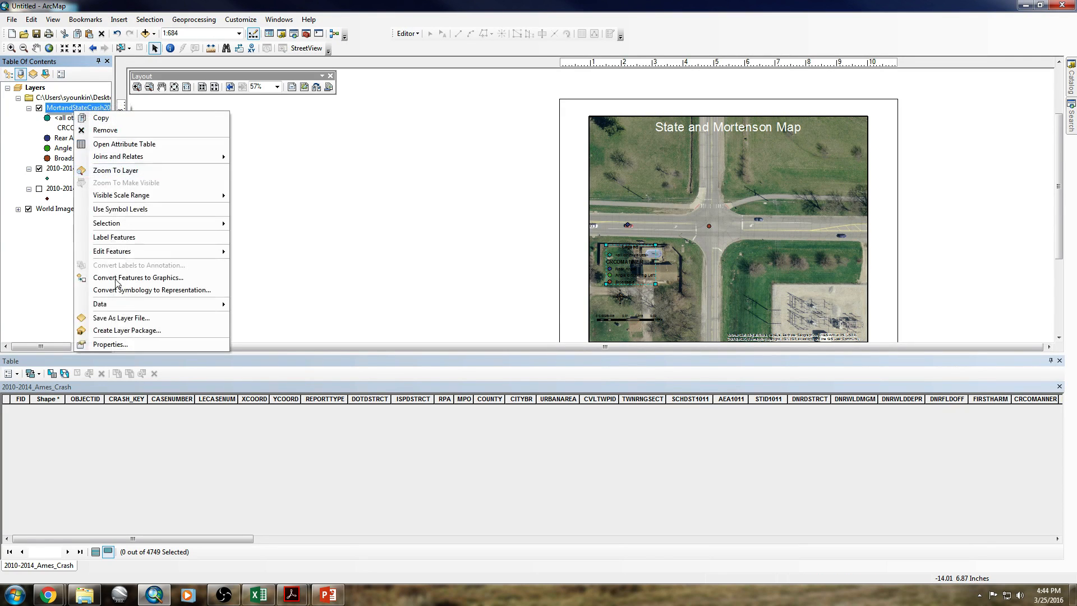
left_click(129, 346)
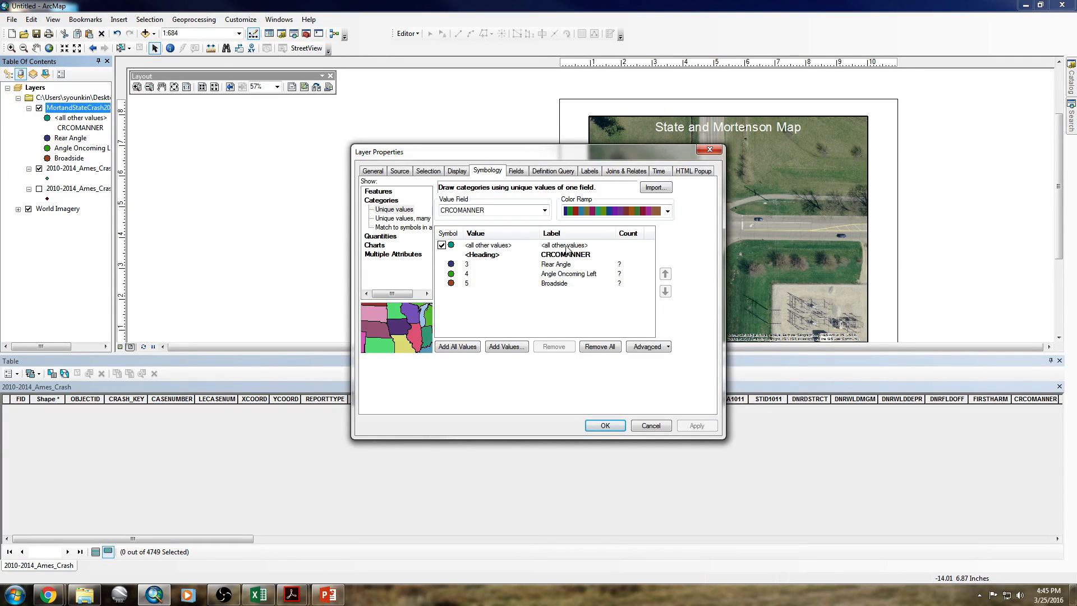
left_click(566, 246)
left_click(476, 265)
left_click(484, 246)
left_click(549, 248)
left_click(489, 249)
left_click(442, 246)
left_click(605, 426)
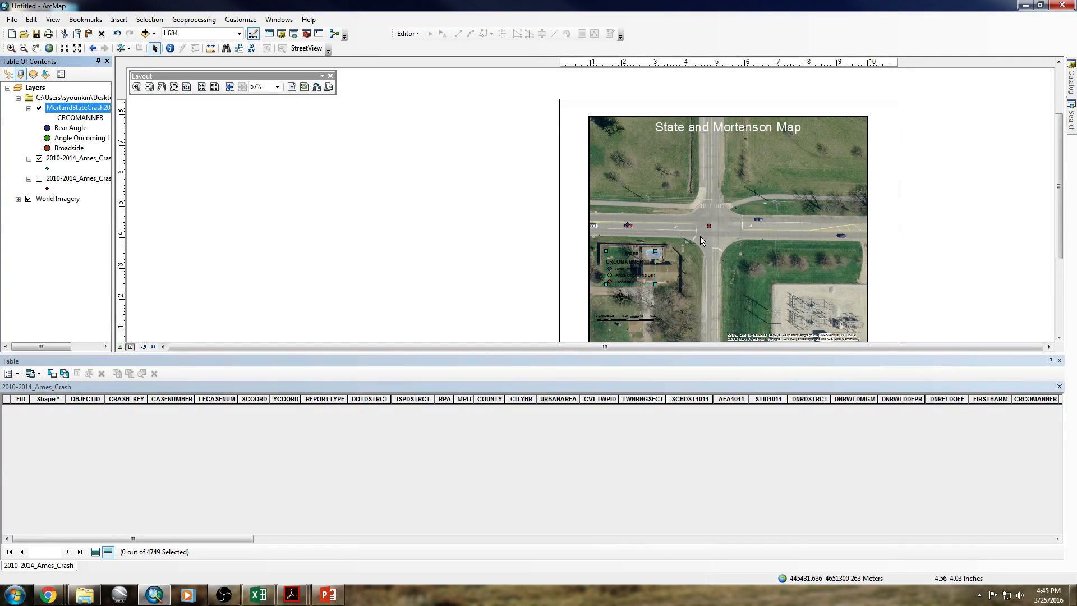
Step: Move the legend to the map's lower-right corner and the scale bar down into its lower-left corner
left_click_drag(631, 257, 839, 303)
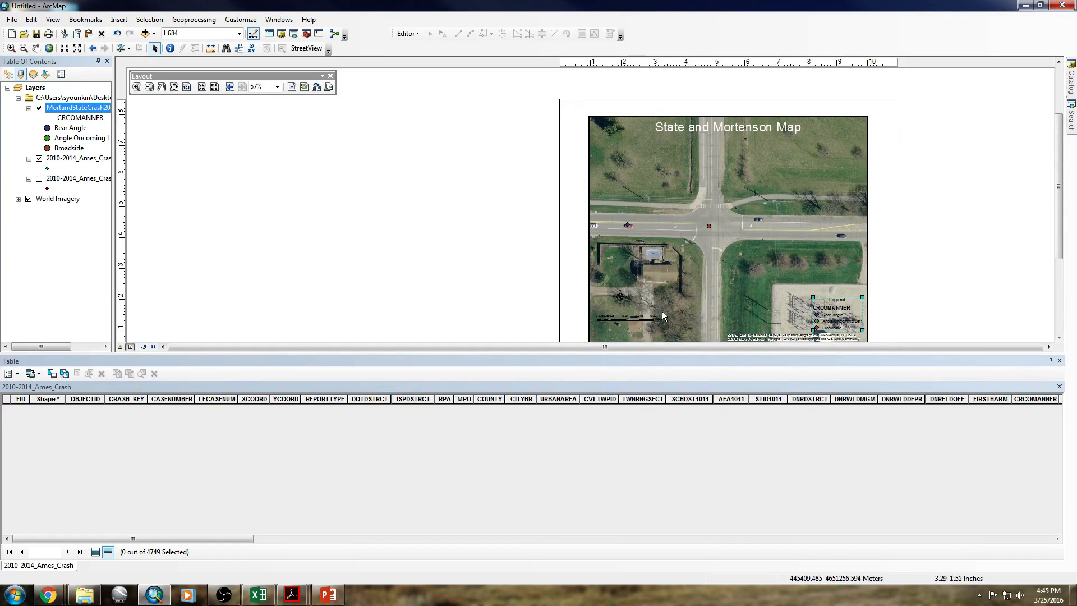
left_click_drag(651, 318, 649, 332)
Step: Set the scale bar's division units to Inches and apply the scale bar properties
right_click(649, 332)
left_click(692, 523)
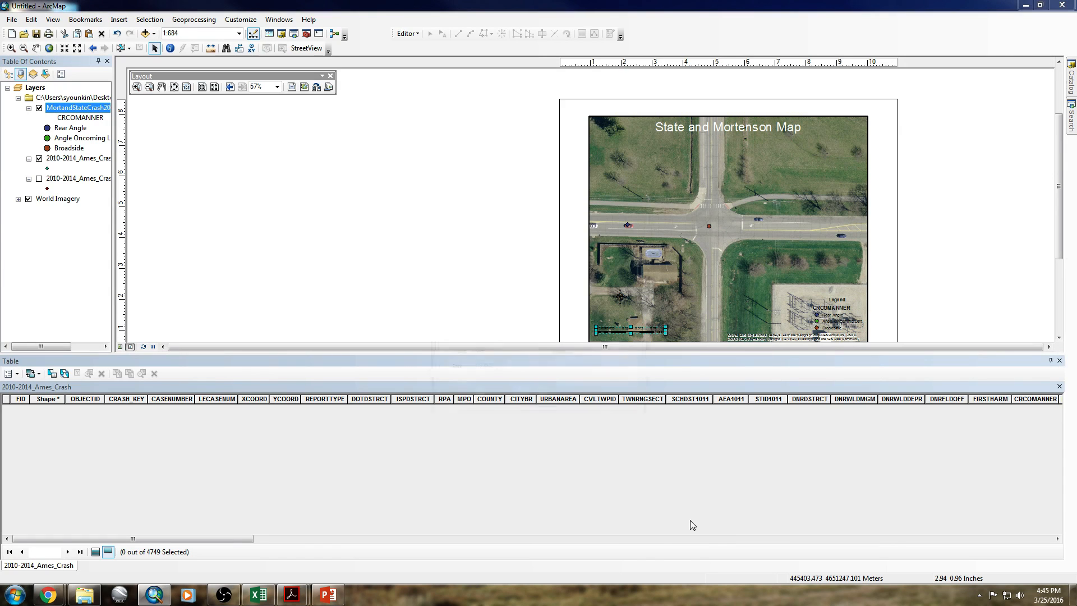
left_click(497, 317)
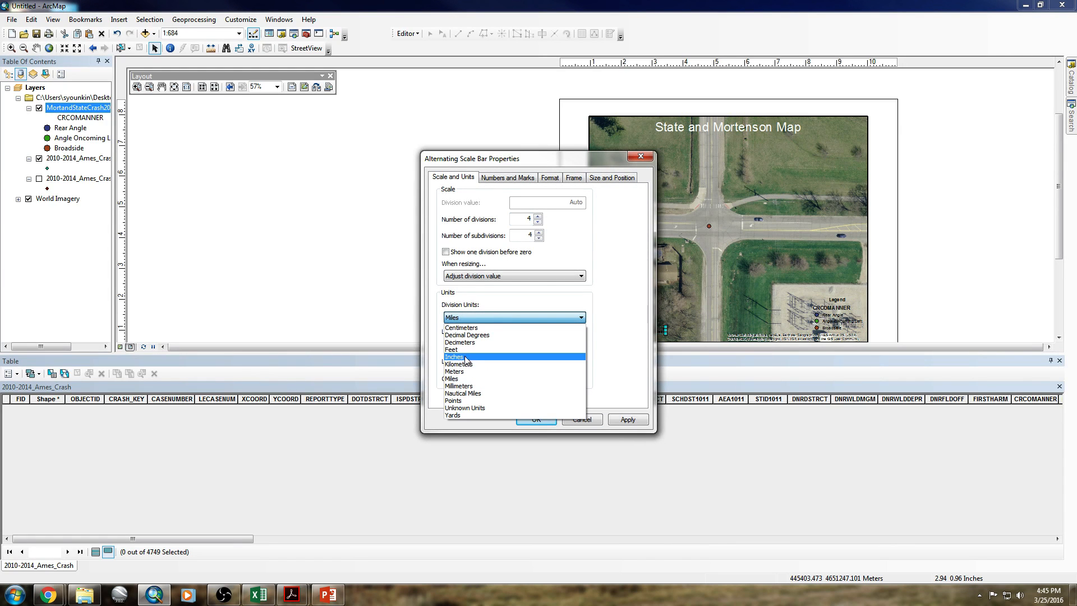
left_click(513, 357)
left_click(535, 419)
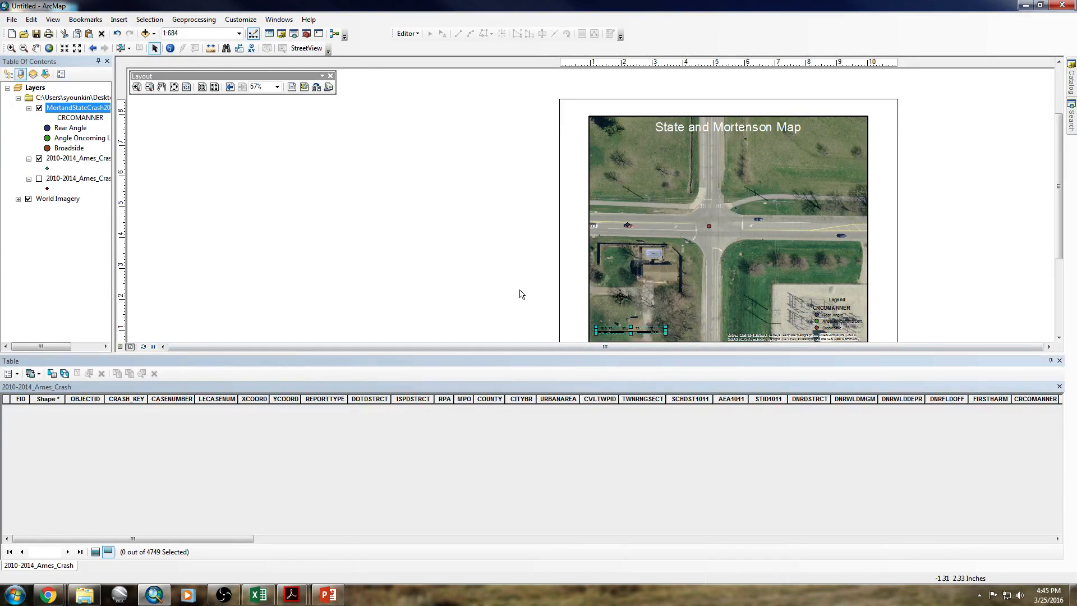
Step: Set up a map export to the desktop's Crash Tutorial folder in PDF format
left_click_drag(521, 275, 471, 245)
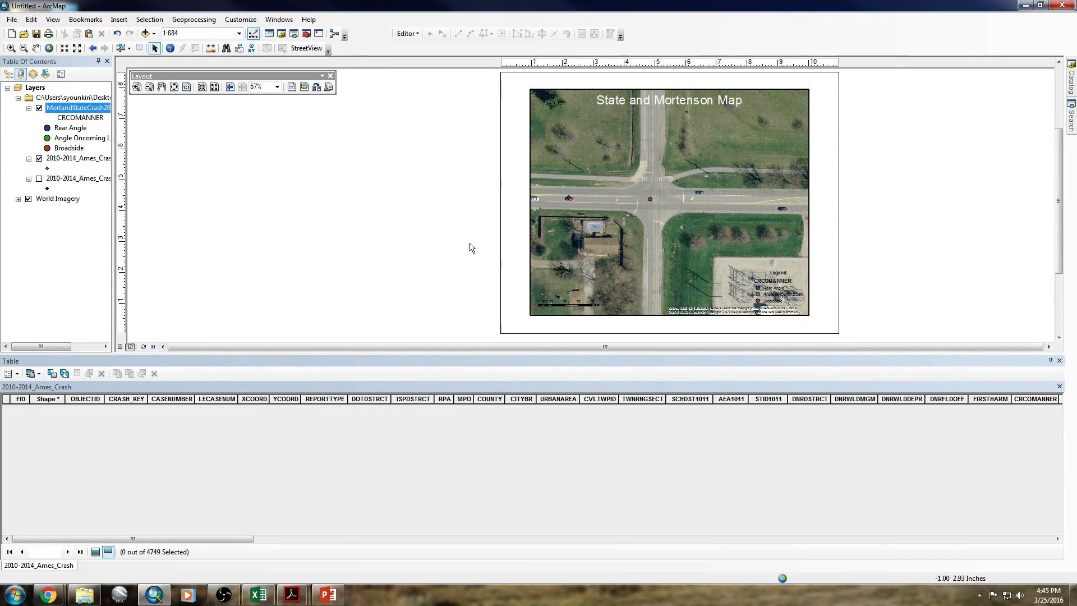
left_click(11, 20)
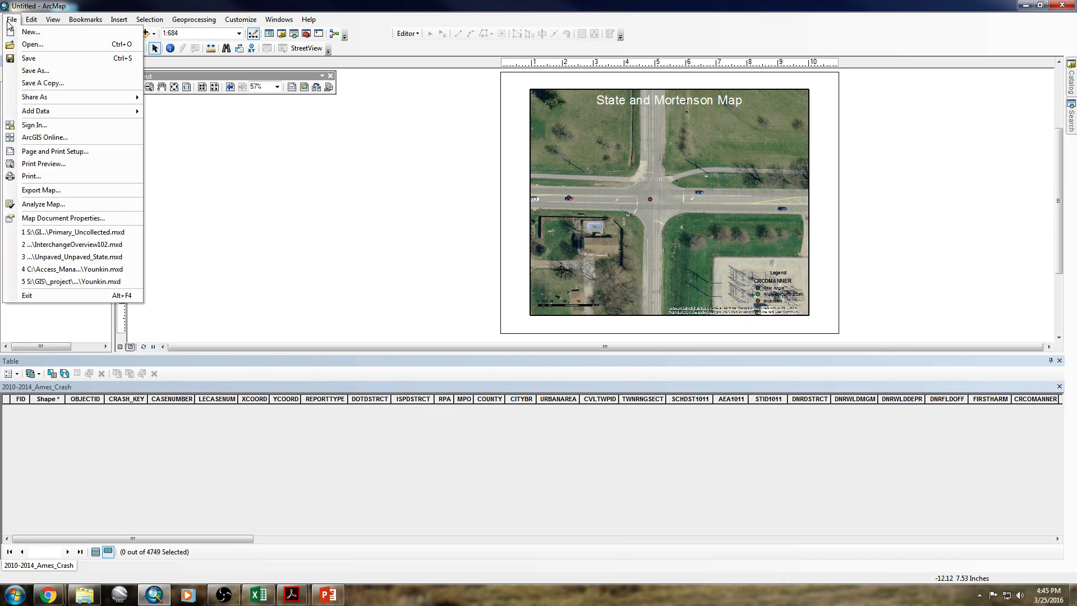
left_click(58, 191)
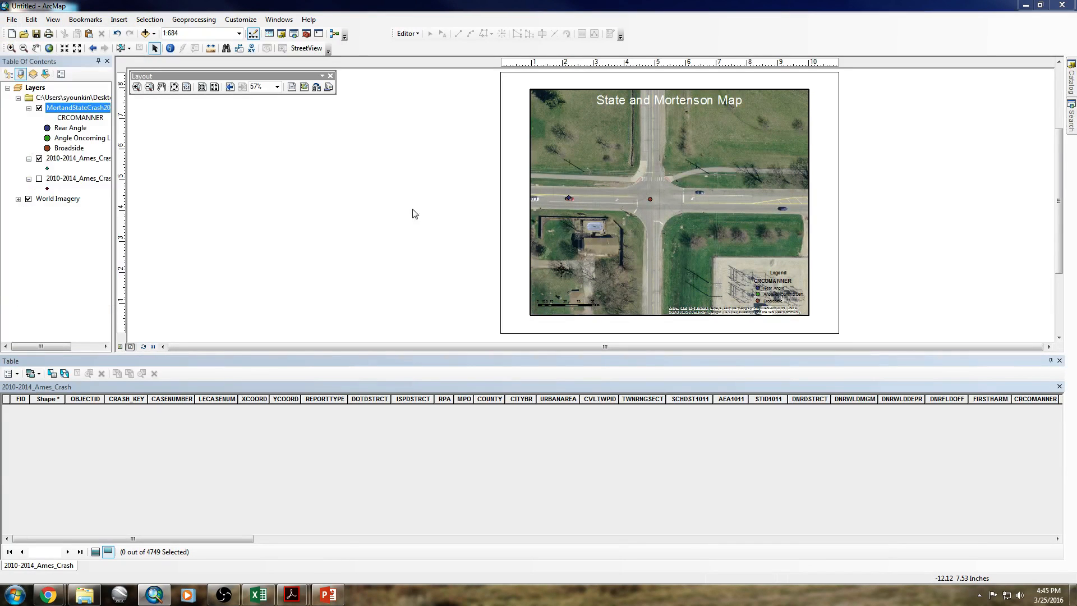
left_click(410, 174)
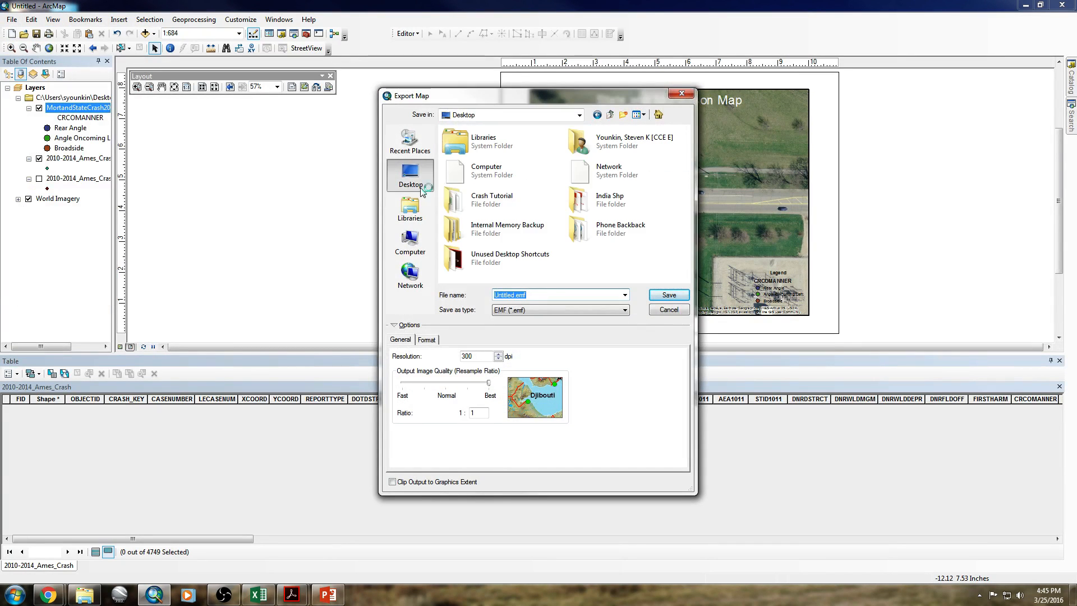
double_click(517, 206)
left_click(540, 310)
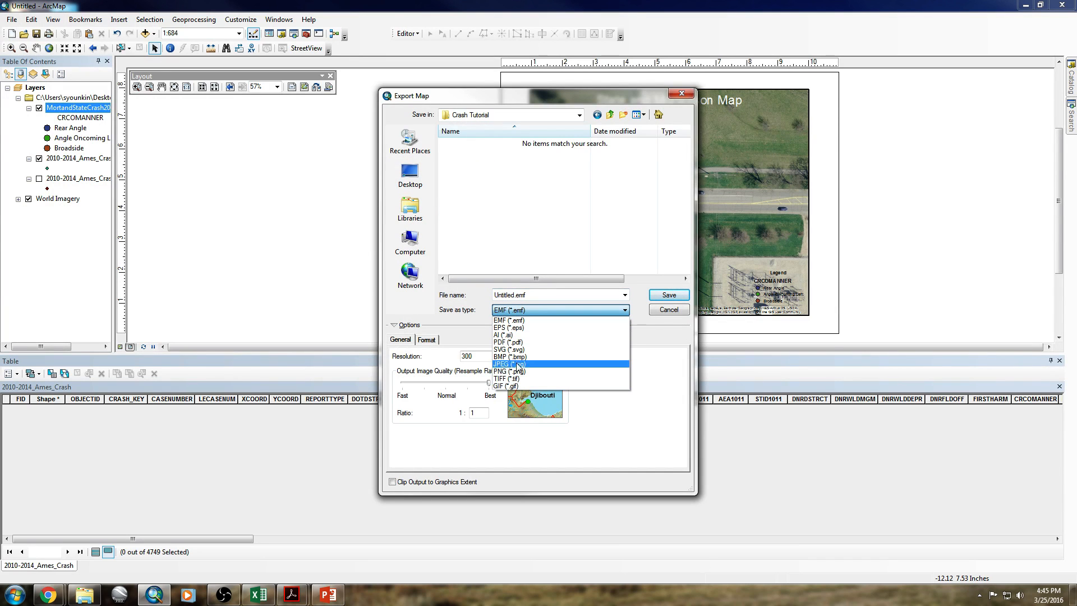
left_click(513, 342)
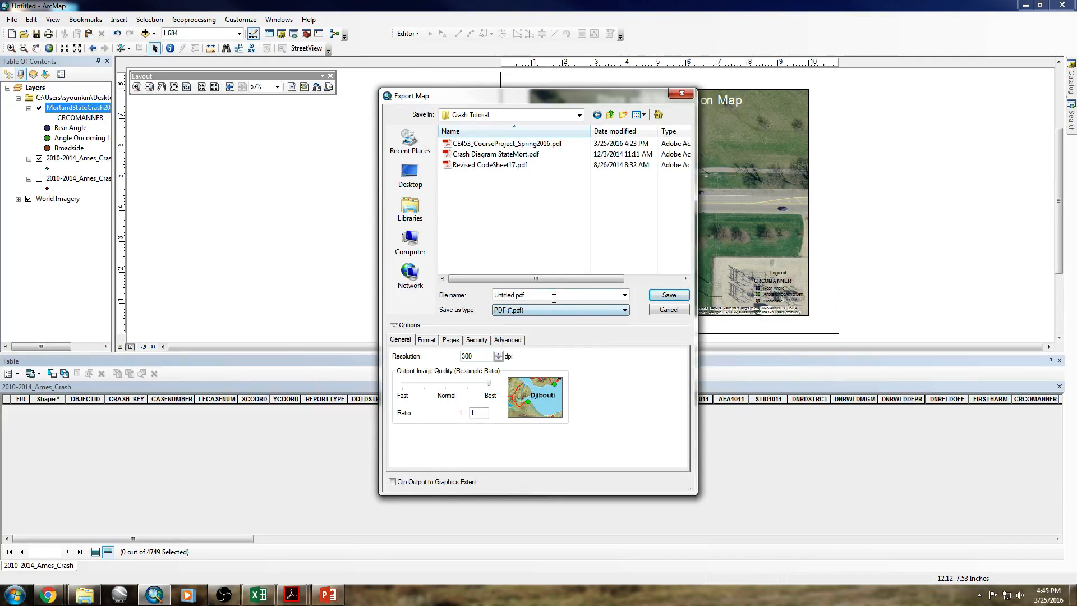
Step: Export the map under the file name CrashMap and open the resulting PDF from the Crash Tutorial folder
left_click_drag(553, 296, 351, 291)
type("CrashMap")
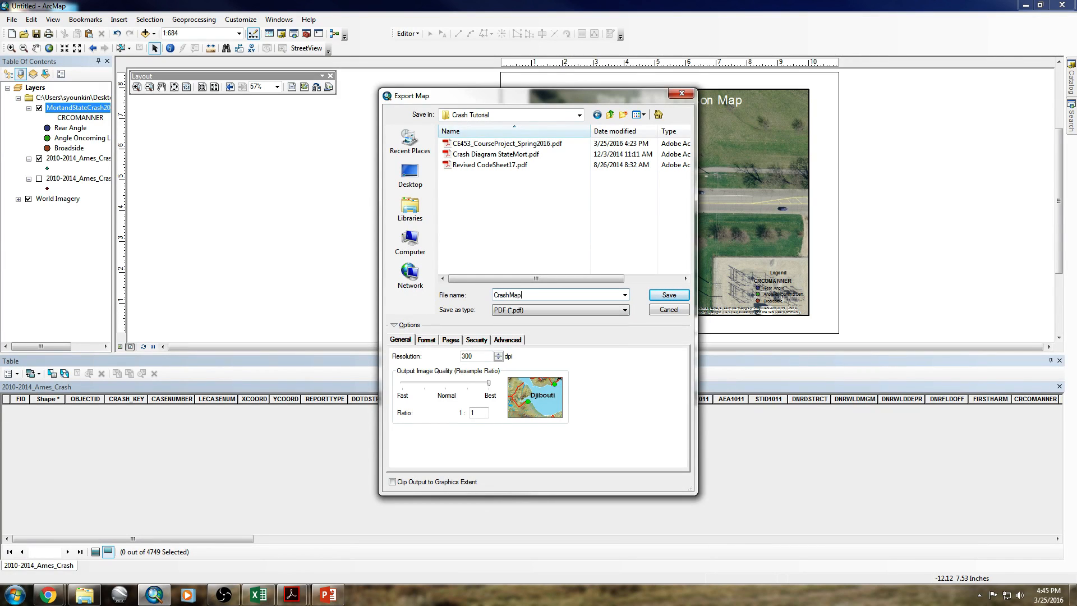
key("Return")
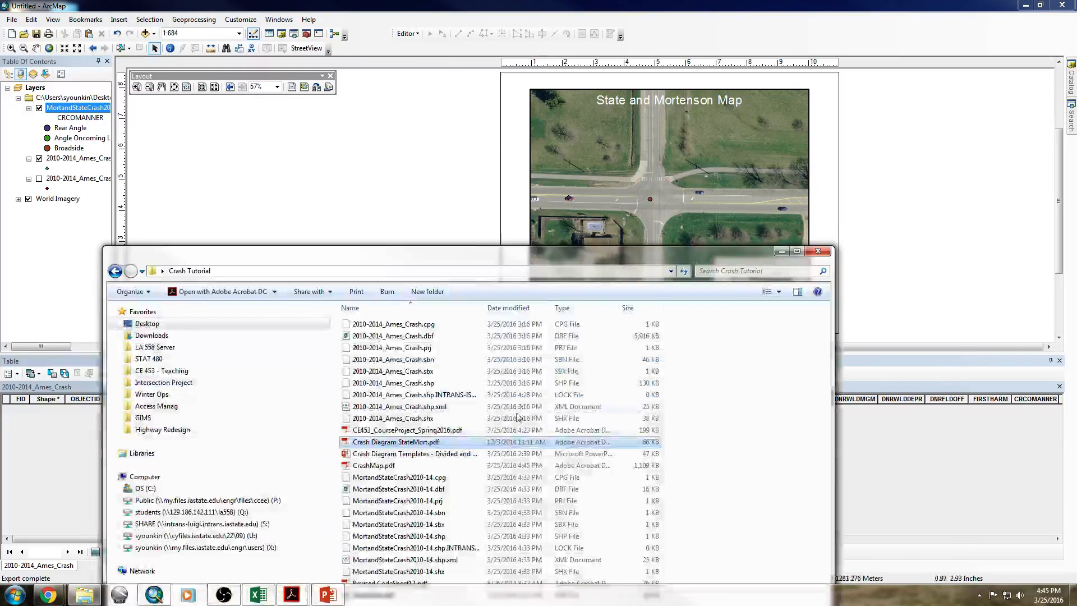
double_click(426, 466)
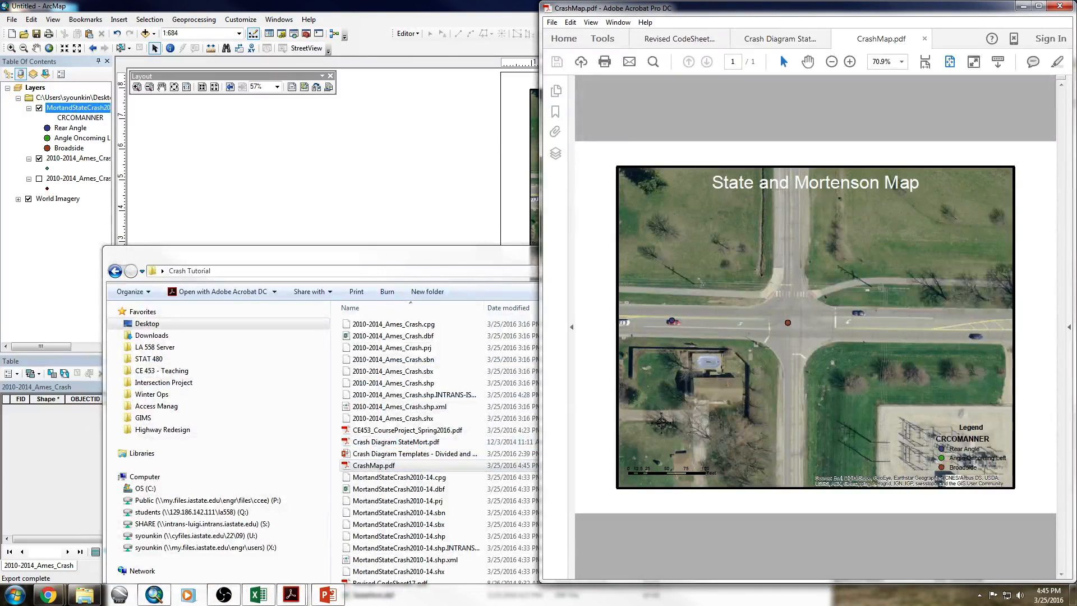